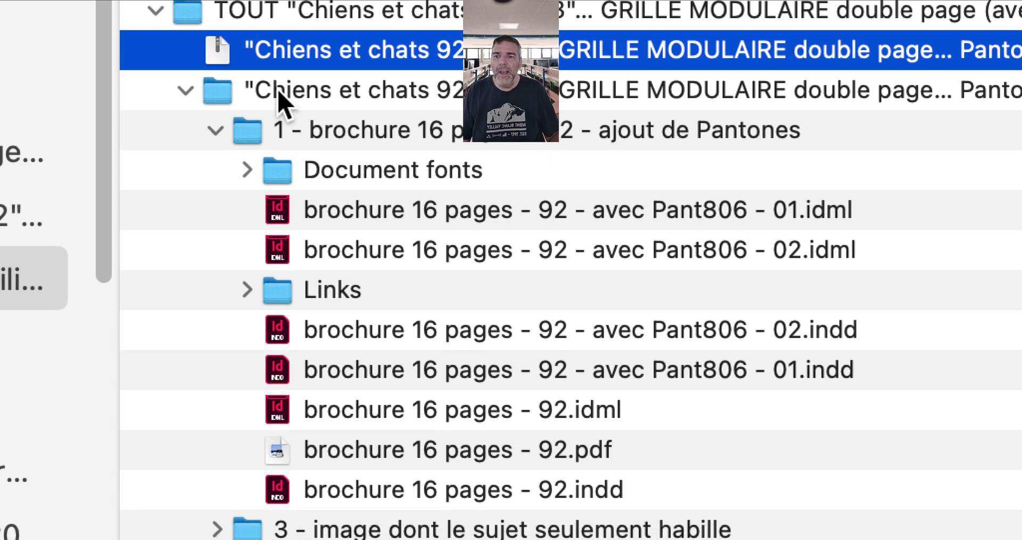
Expand the "Chiens et chats 92 à 93" project folder and select "brochure 16 pages - 92 - avec Pant806 - 02.idml" among the Pantone versions
click(278, 91)
click(185, 91)
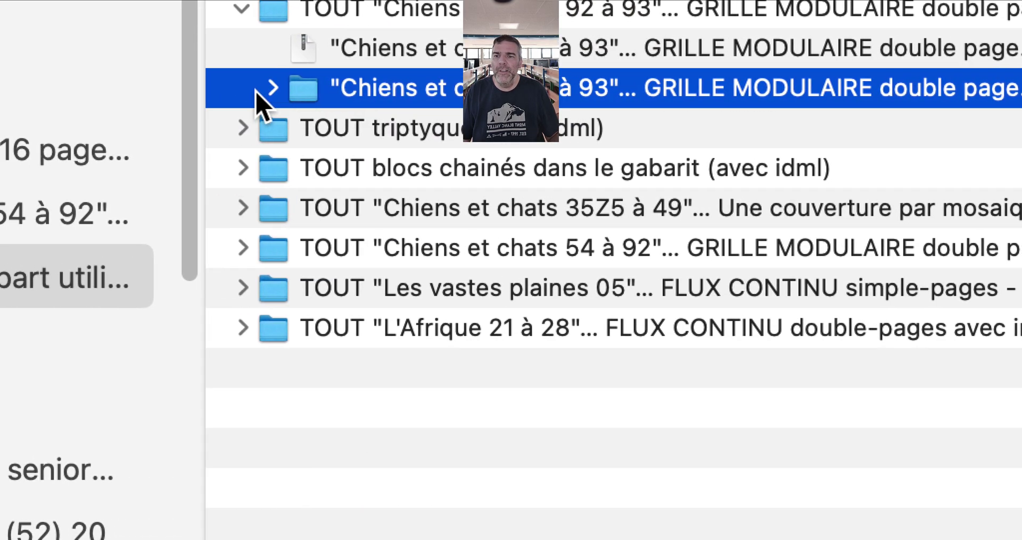
click(271, 88)
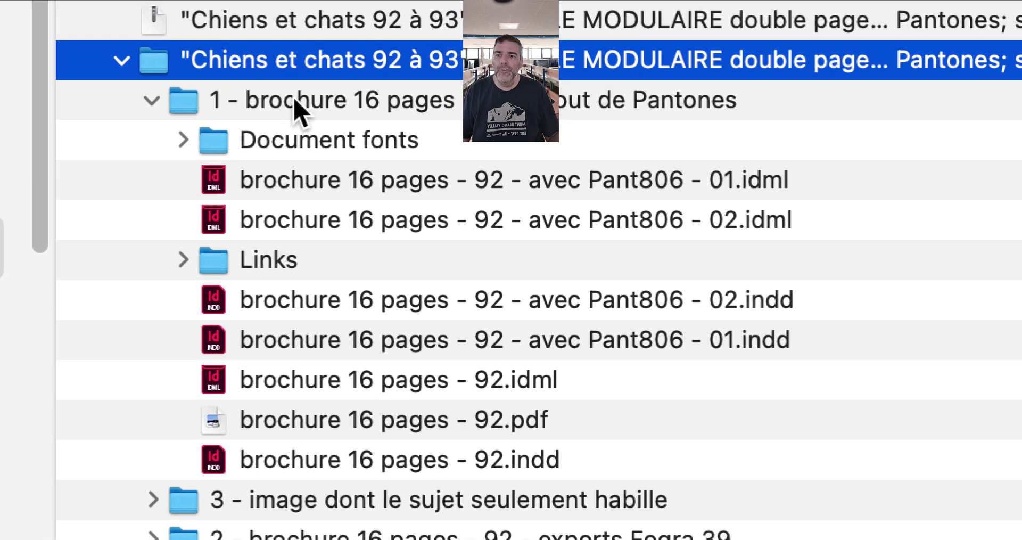
click(154, 101)
click(153, 101)
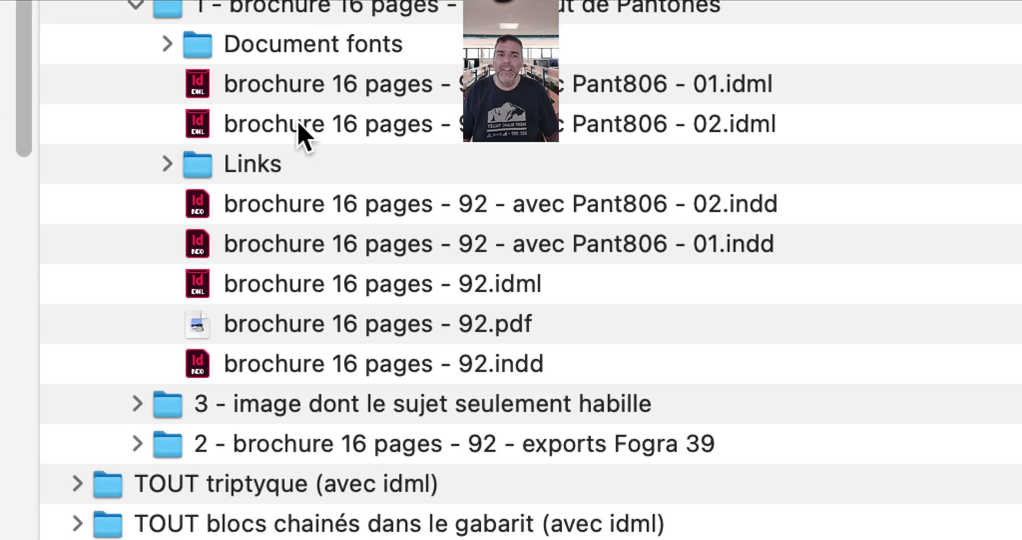
click(299, 124)
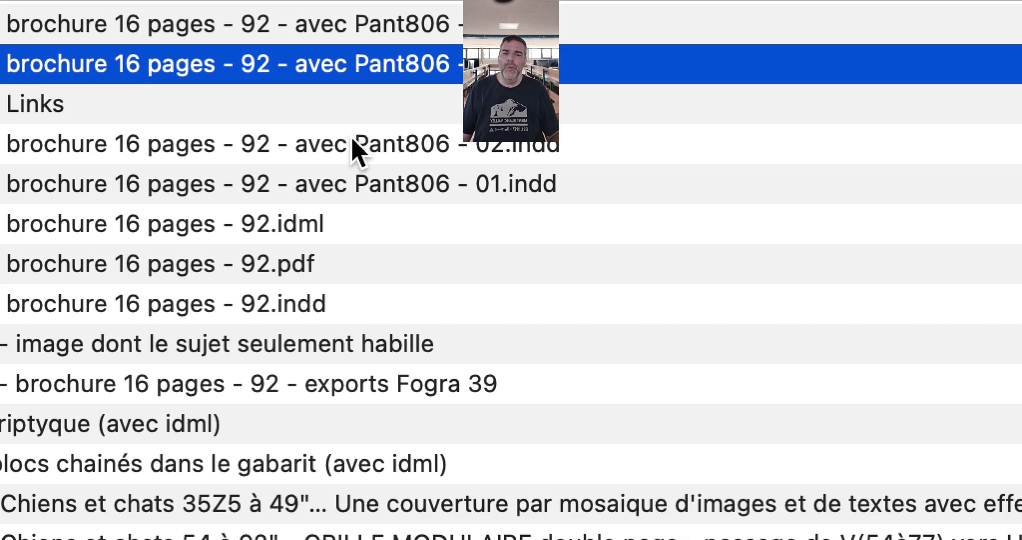
click(346, 198)
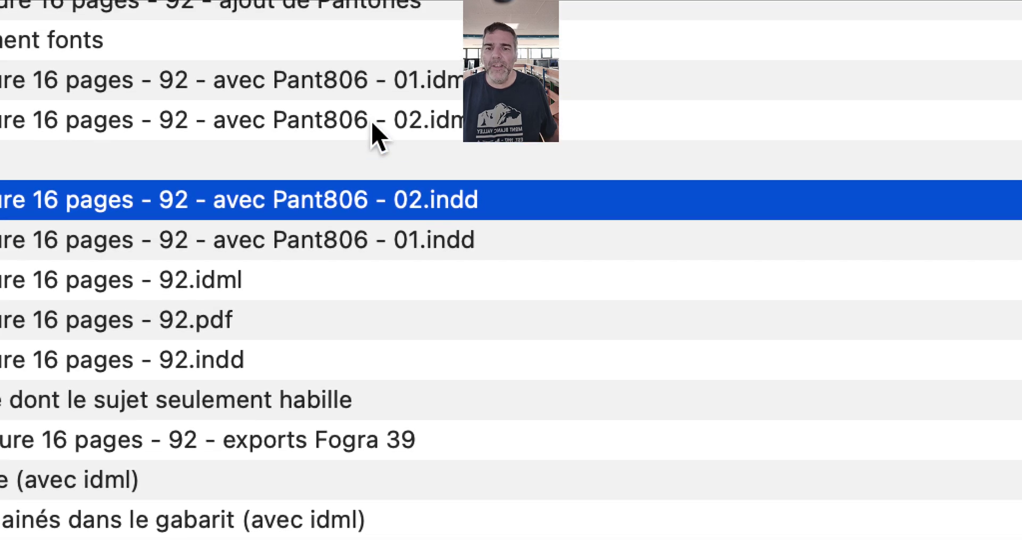
click(372, 125)
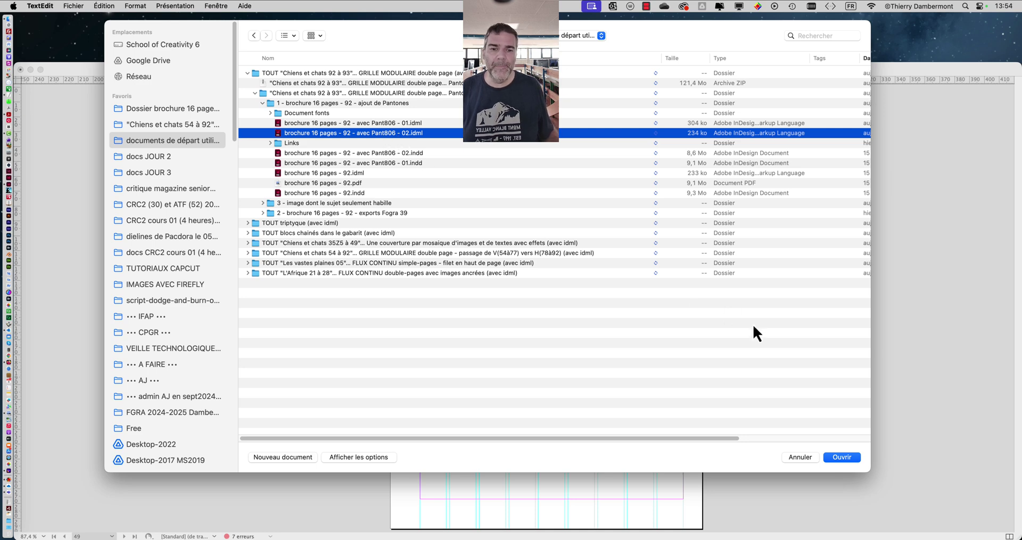
Switch to the InDesign document and examine the dog and gas pump spread on pages 50–51, including in Preview mode
click(908, 292)
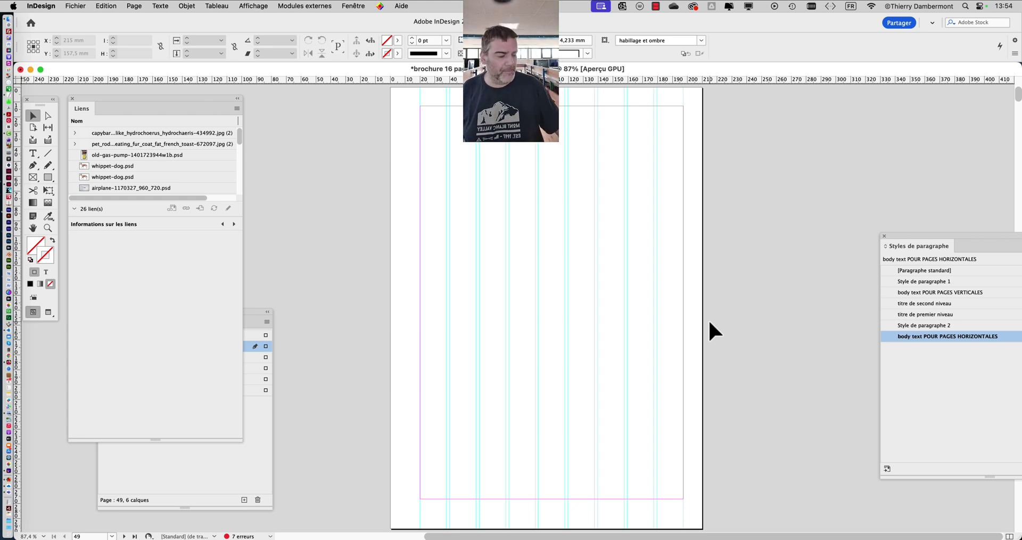
key(super+minus)
key(super+minus)
key(super+minus)
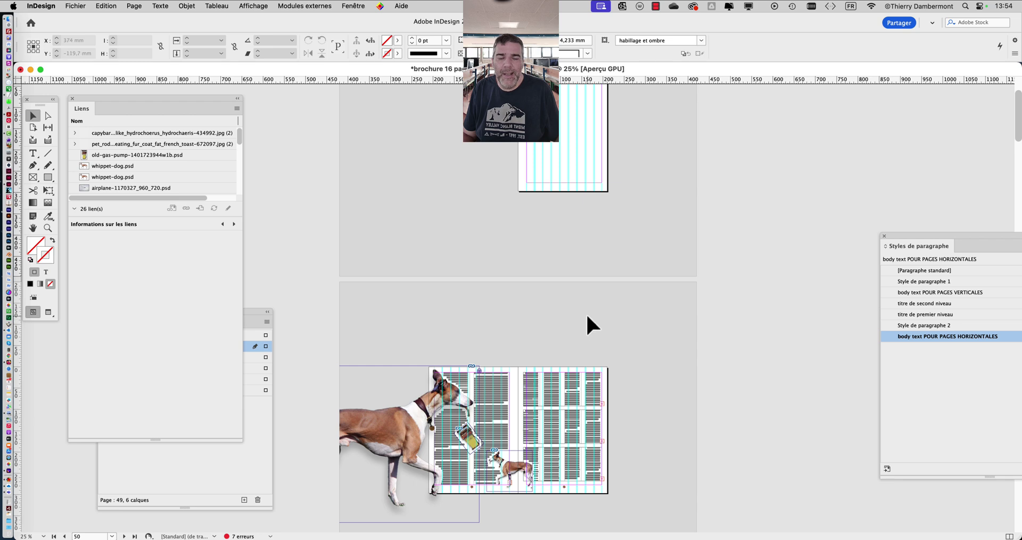
key(super+plus)
key(super+plus)
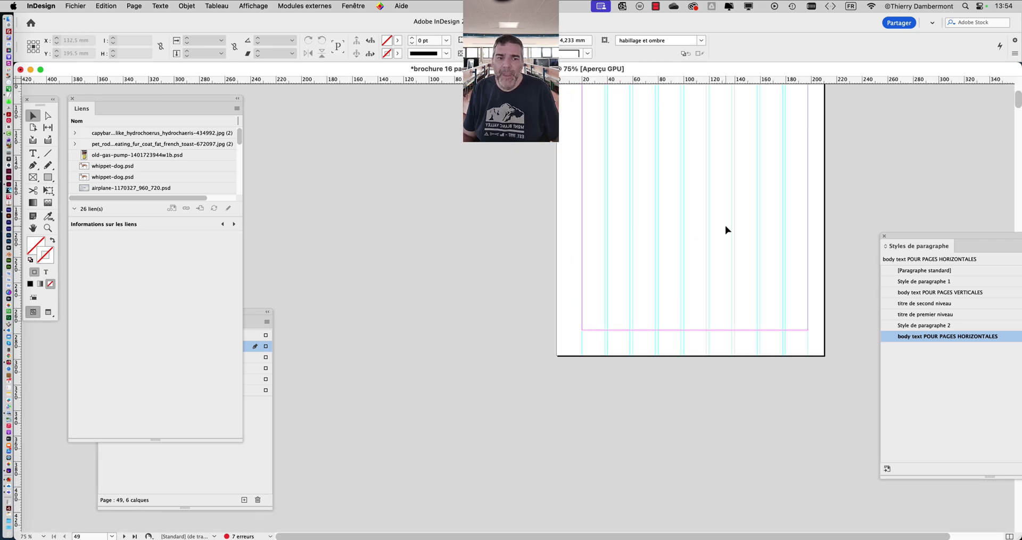
scroll(725, 225, up, 5)
scroll(789, 241, down, 15)
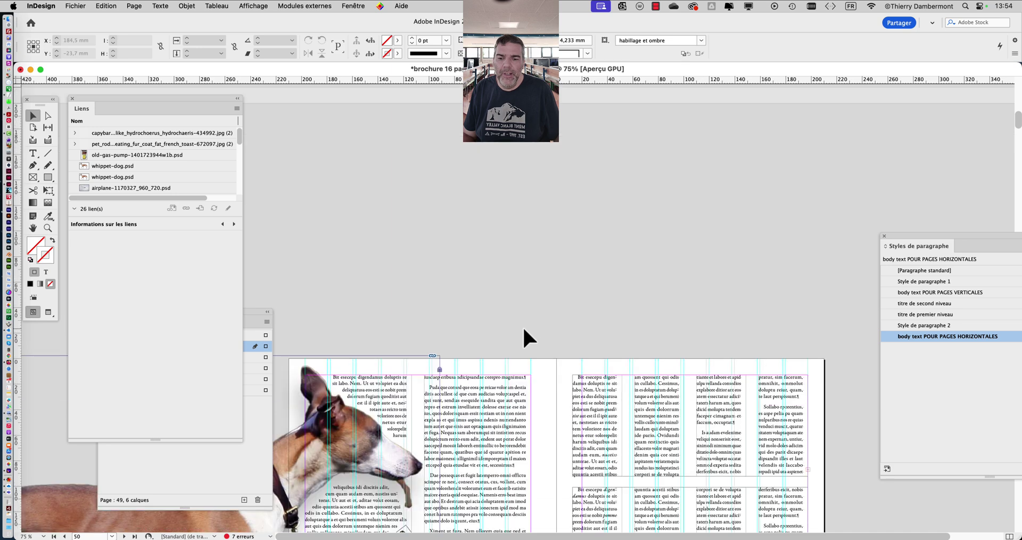
key(super+minus)
key(super+minus)
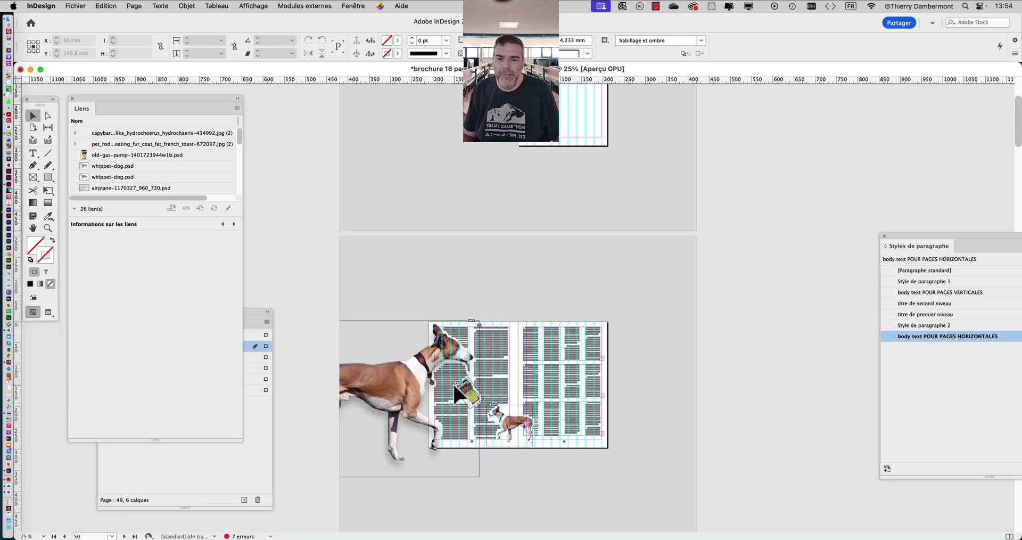
key(super+plus)
key(super+plus)
scroll(600, 328, down, 2)
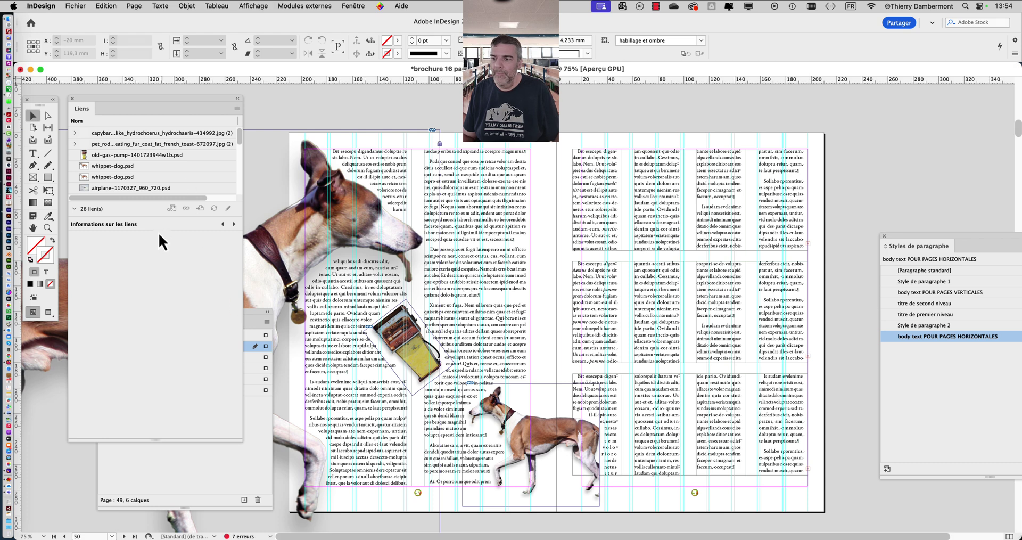
click(47, 313)
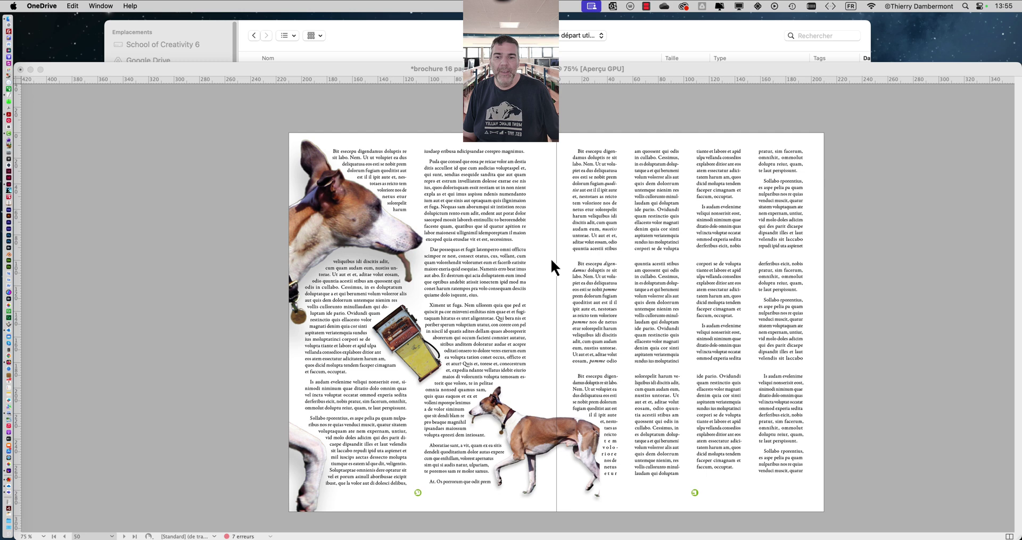
Check the file browser and return the InDesign spread to Normal screen mode
key(super+Tab)
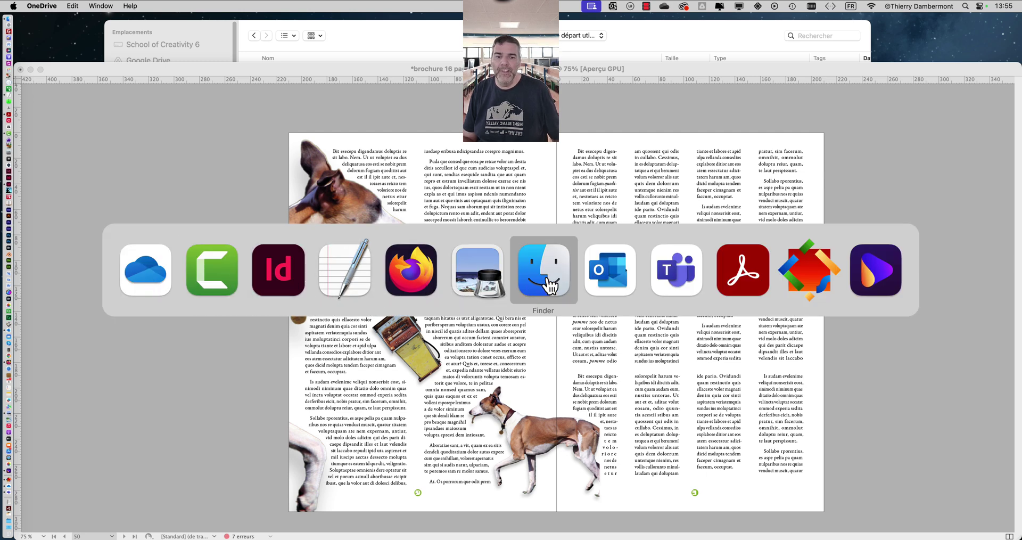
click(369, 29)
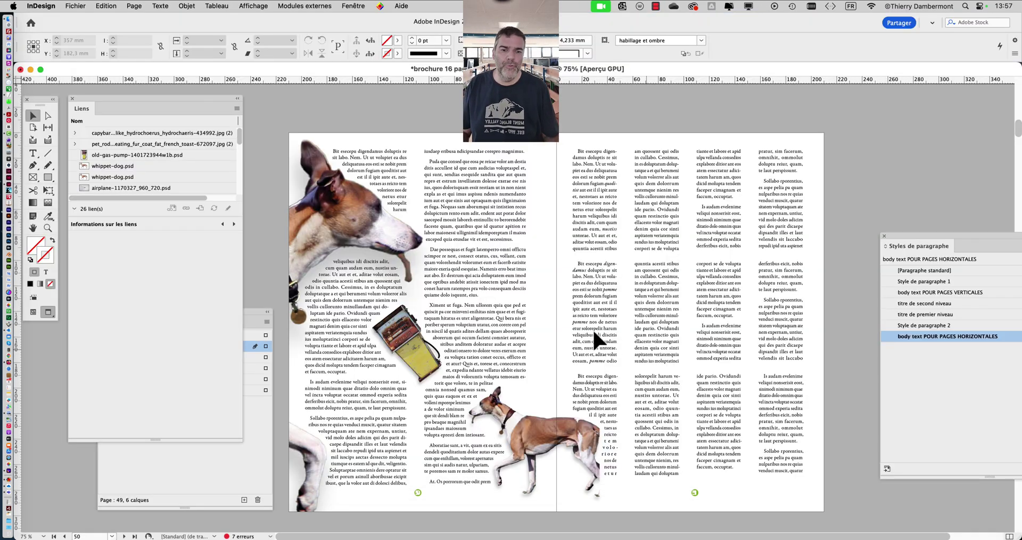
click(32, 313)
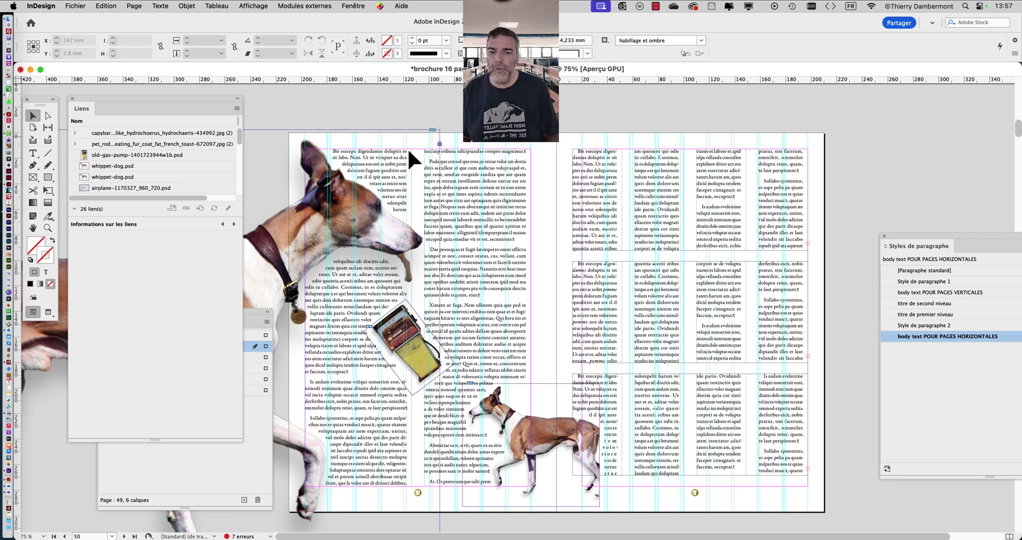
Switch to the file browser, inspect the contents of the "Document fonts" folder and collapse it again
key(super+Tab)
click(341, 307)
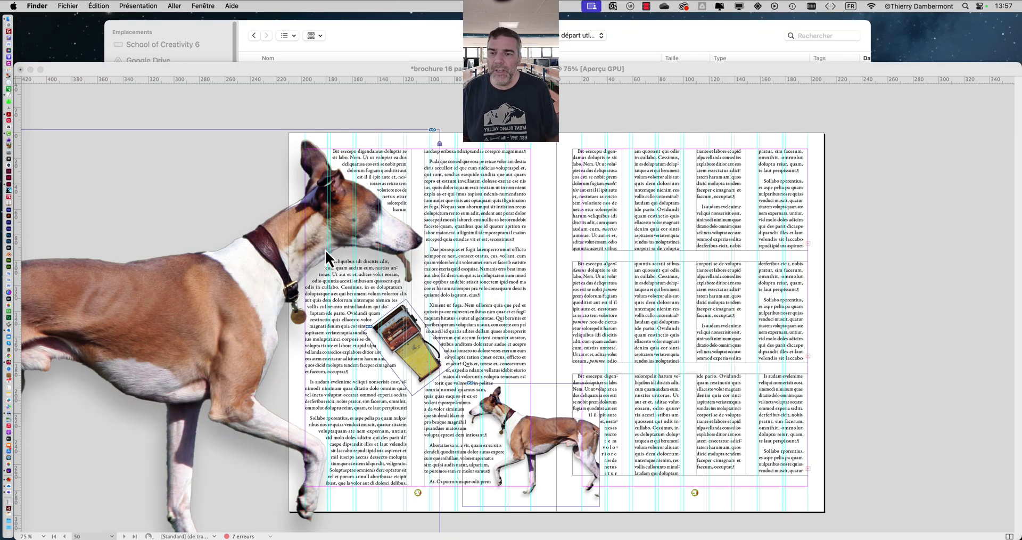
key(super+Tab)
click(356, 44)
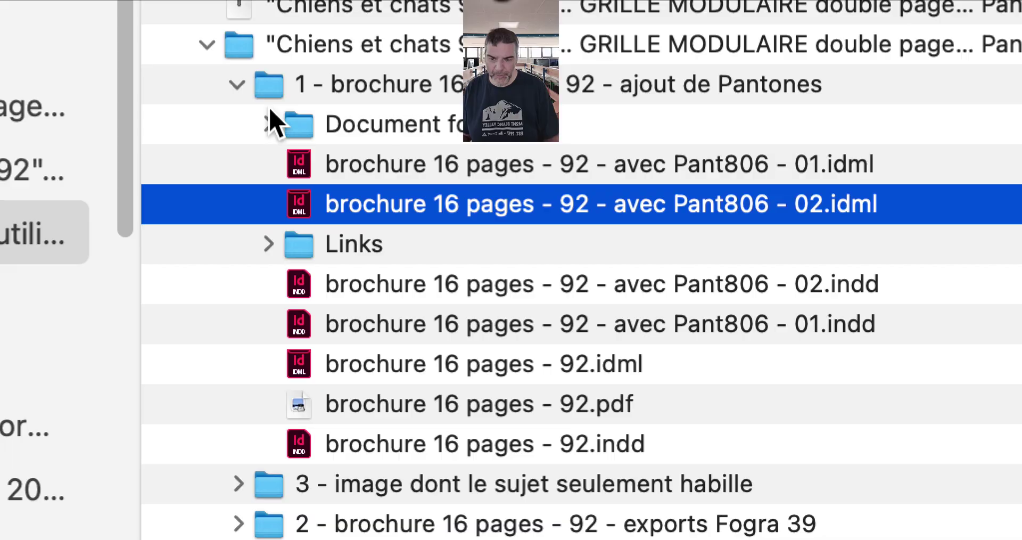
click(268, 121)
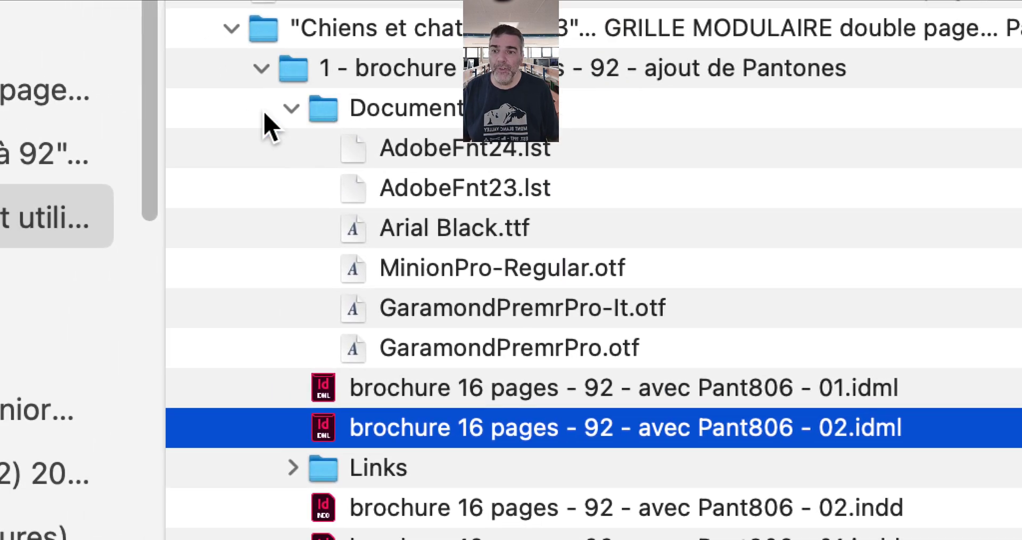
click(291, 109)
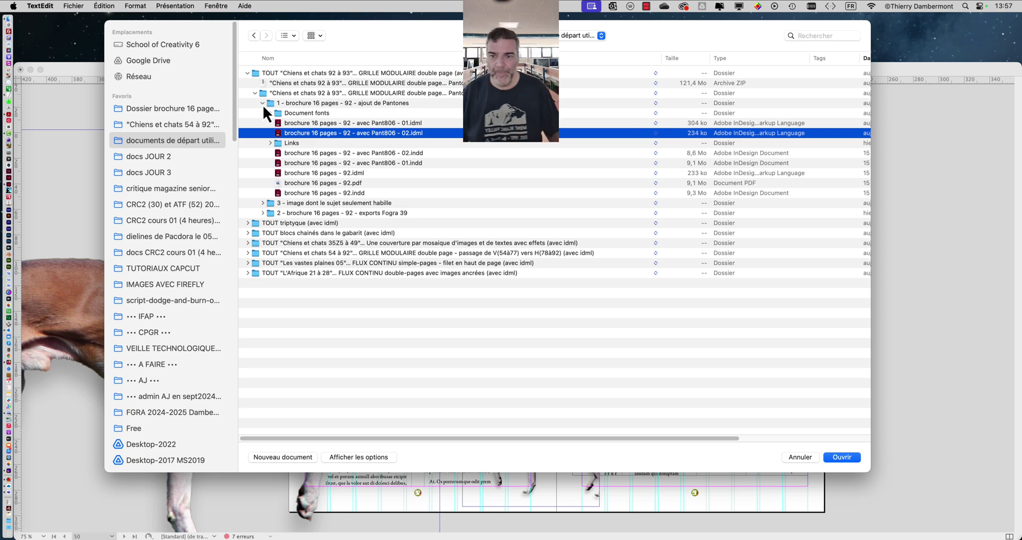
Return to InDesign, show the spread in Preview mode and select the gas pump image
click(82, 73)
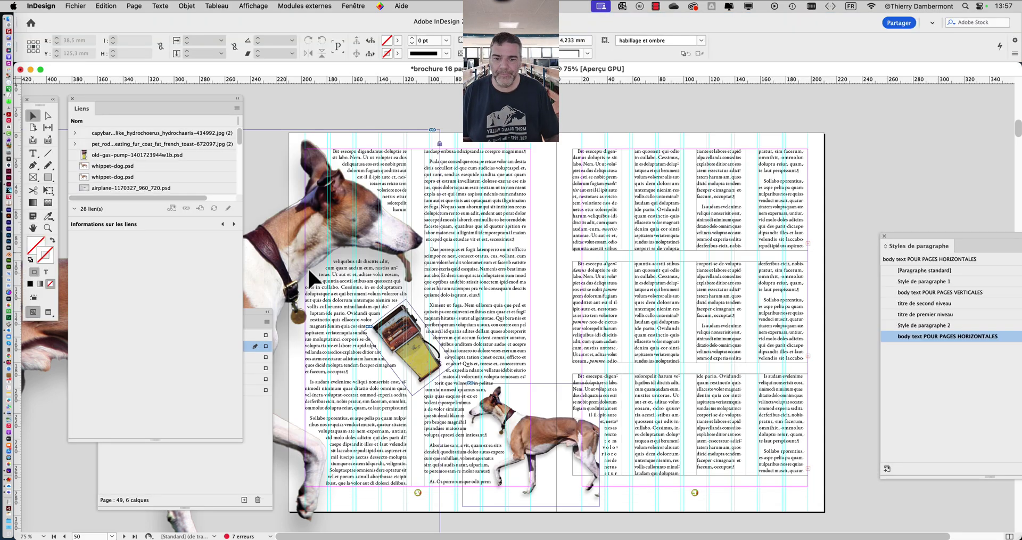
click(43, 312)
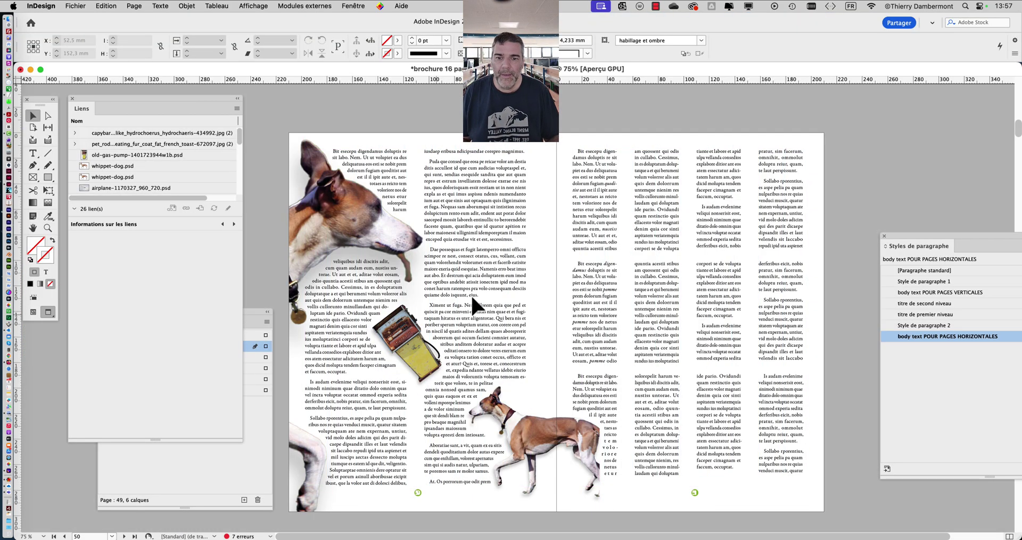
click(410, 327)
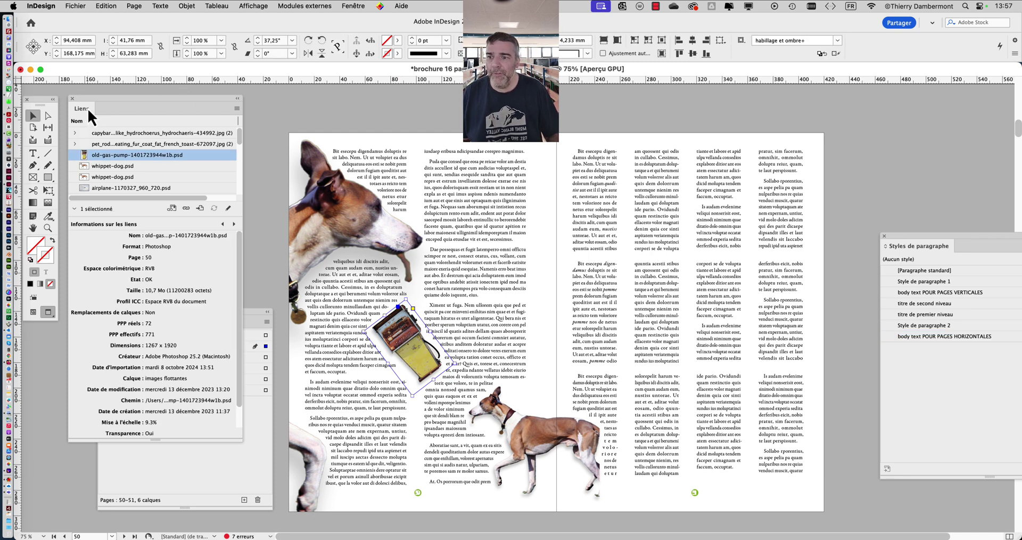
Close the Links panel and move the Layers panel off the dog image onto the facing page
click(72, 99)
drag(109, 314, 167, 296)
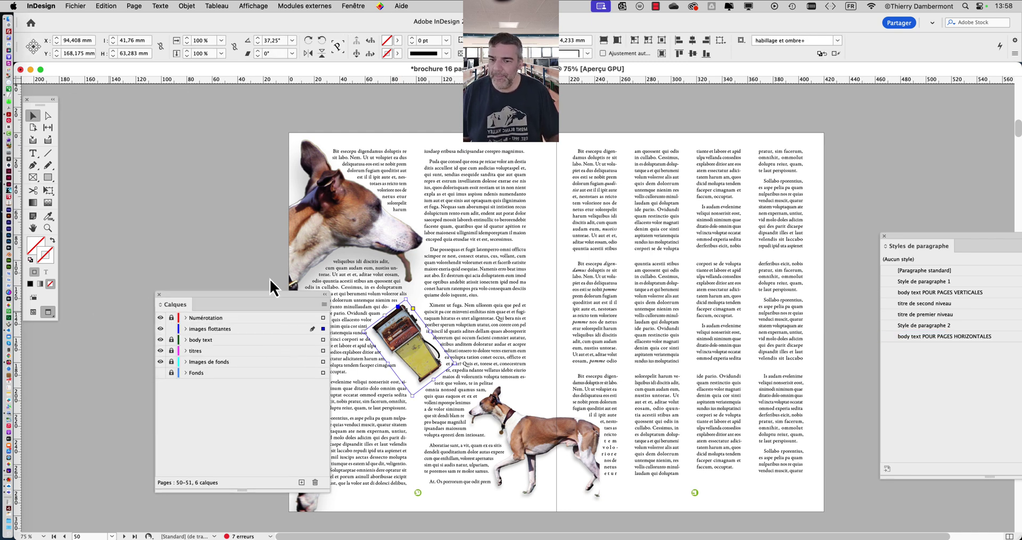
drag(270, 279, 737, 148)
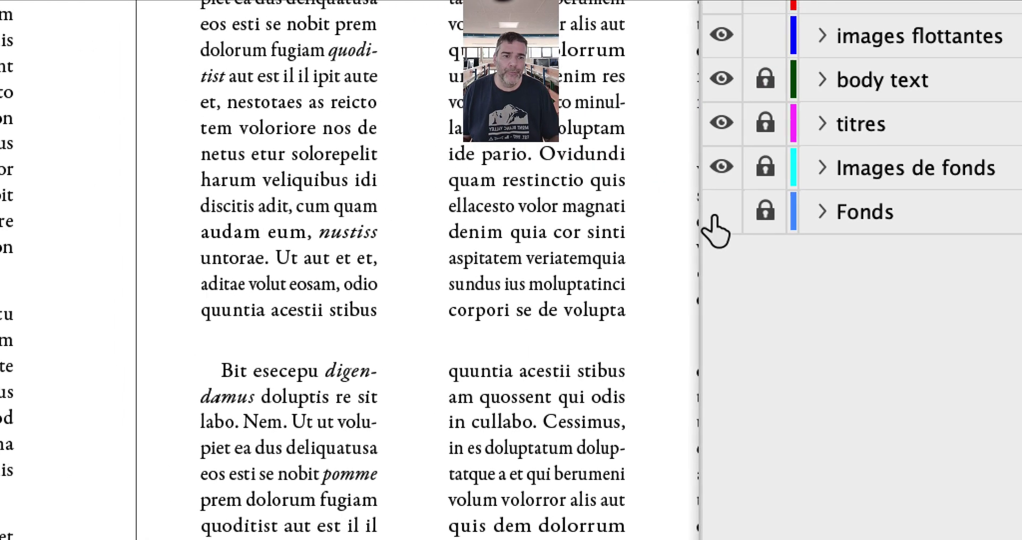
Move the Layers panel off the spread into the empty pasteboard and make the "Fonds" layer visible
click(496, 347)
click(714, 214)
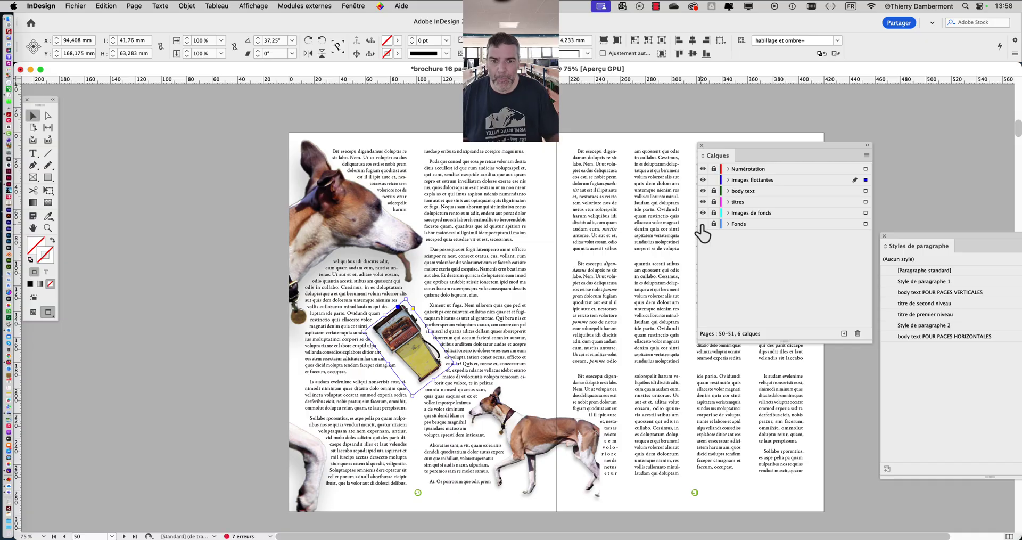
click(703, 224)
click(703, 224)
drag(750, 150, 118, 143)
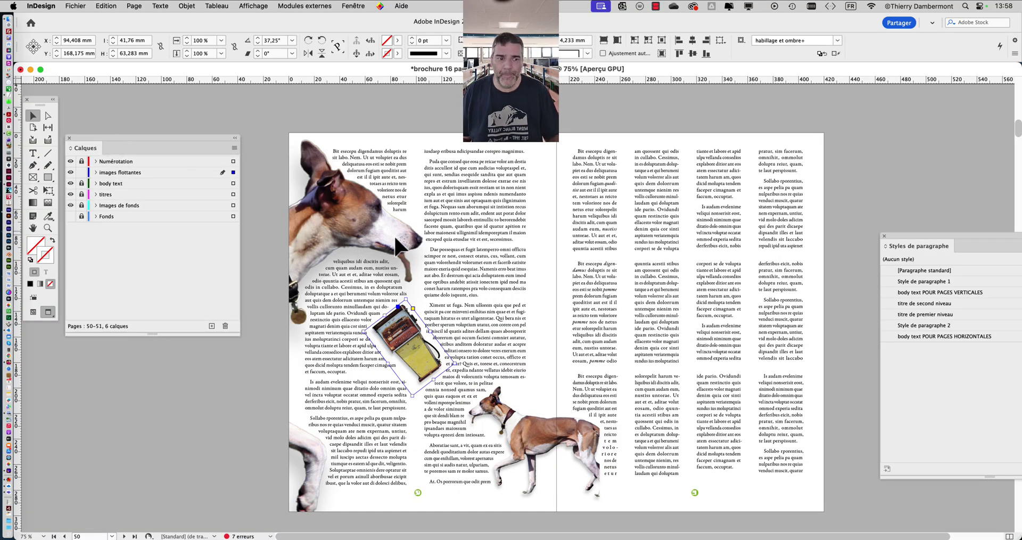
click(70, 217)
click(70, 216)
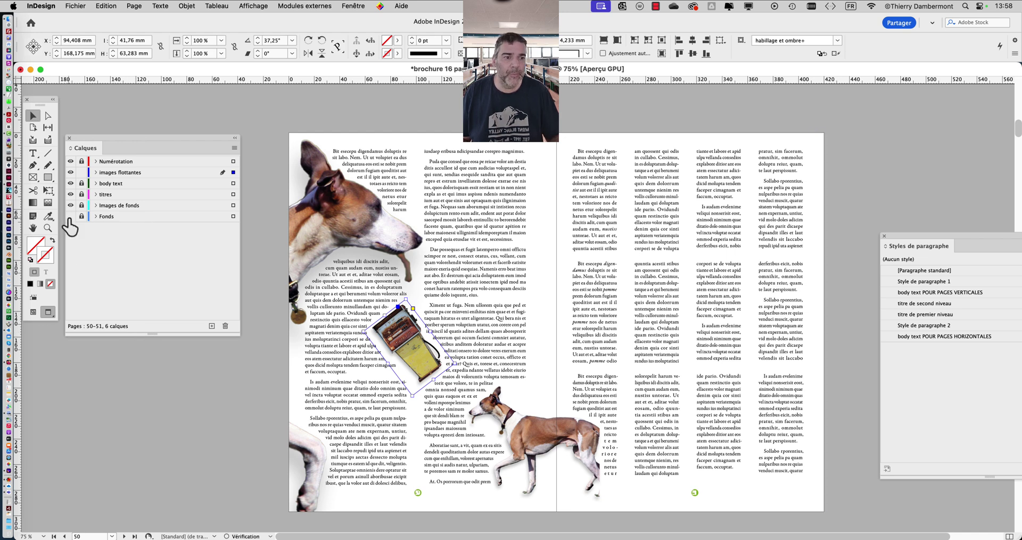
click(70, 217)
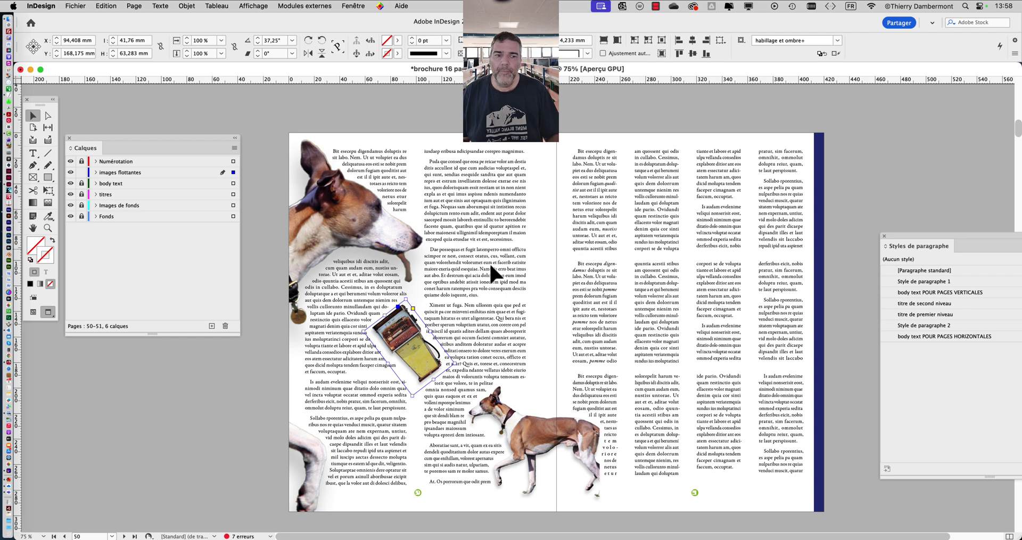
Review the neighbouring pages with the background layer shown, locate the Calques command and deselect the gas pump image
scroll(501, 272, down, 5)
scroll(501, 273, up, 10)
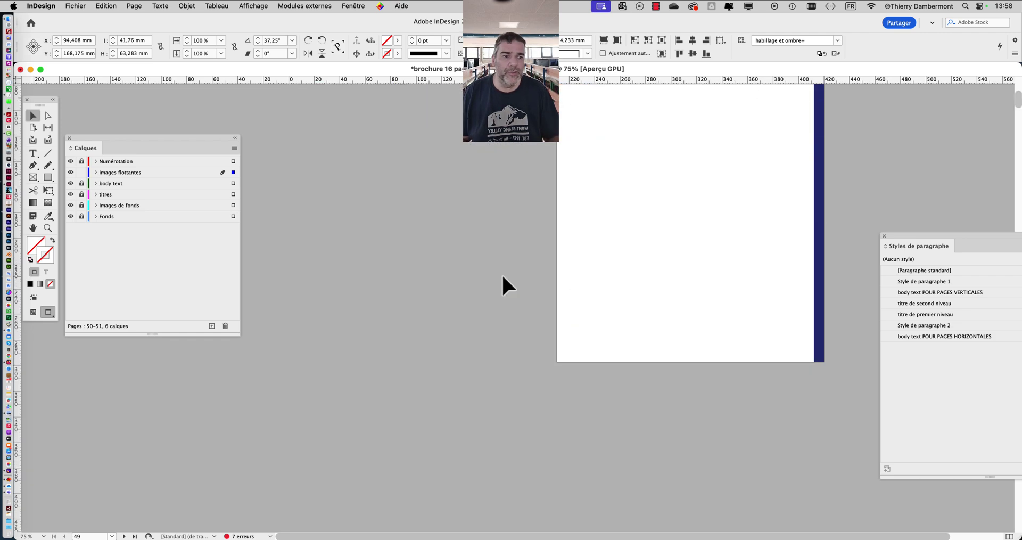
scroll(501, 273, down, 4)
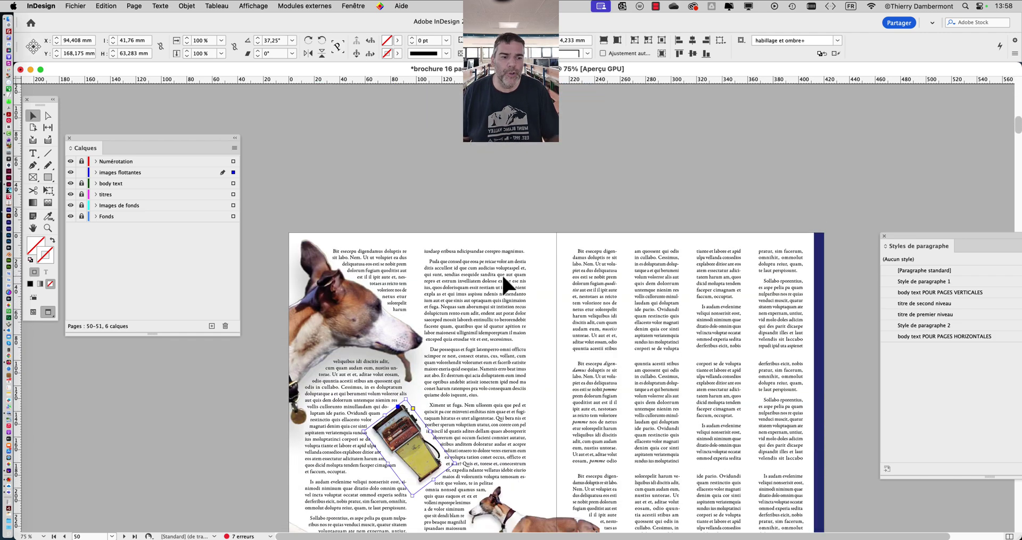
scroll(501, 273, down, 2)
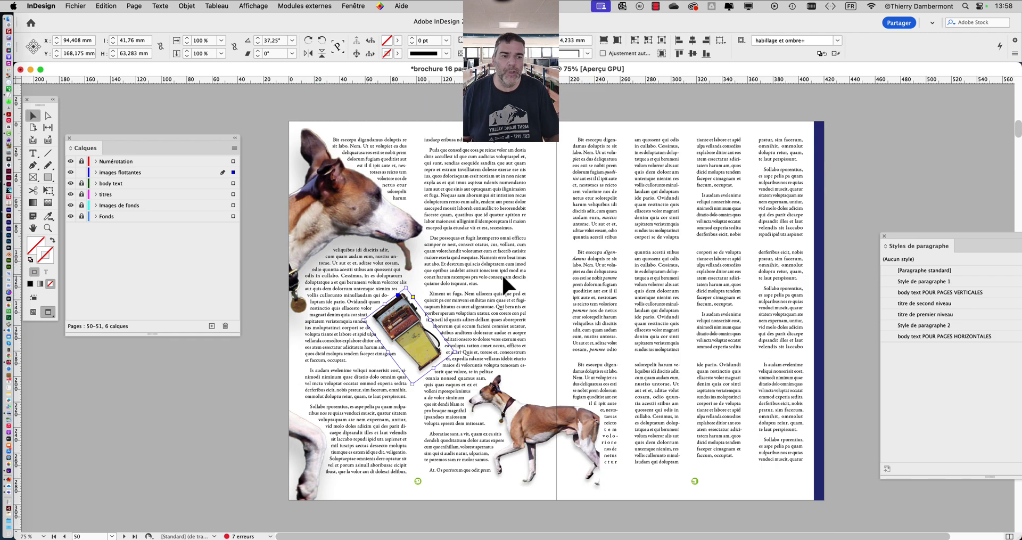
click(361, 6)
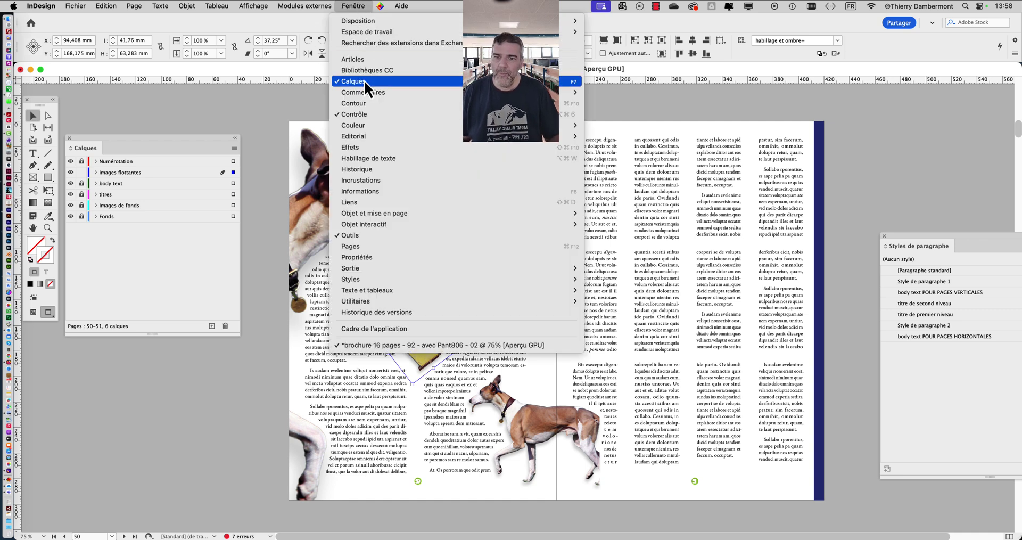
click(272, 167)
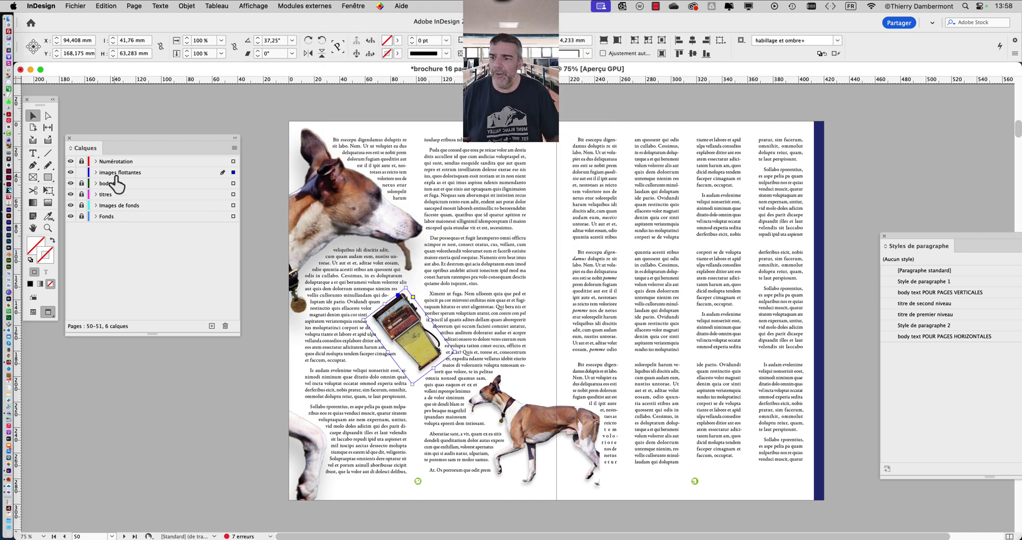
click(336, 194)
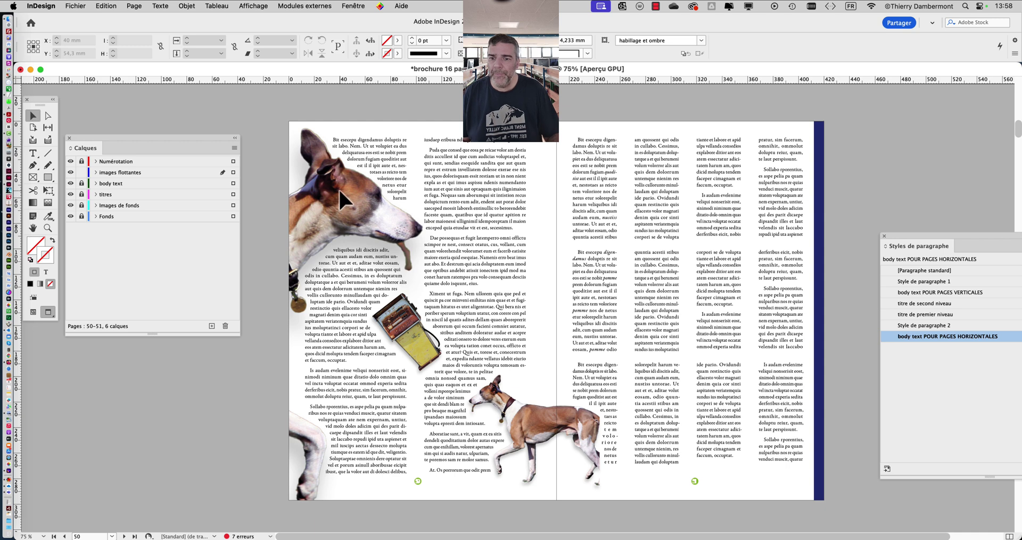
Move the gas pump image from page 50 onto page 51, across the first two text columns
click(404, 321)
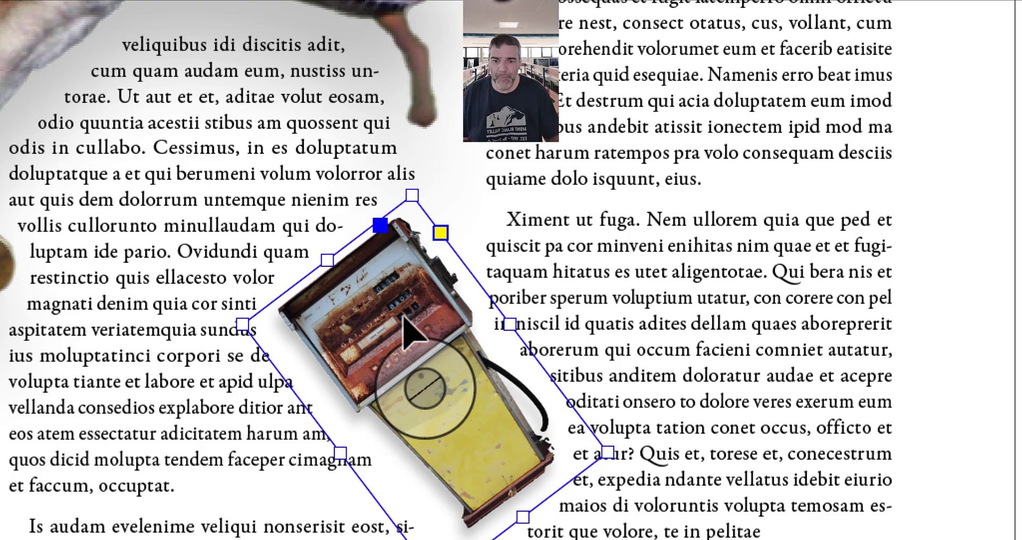
drag(405, 319, 581, 262)
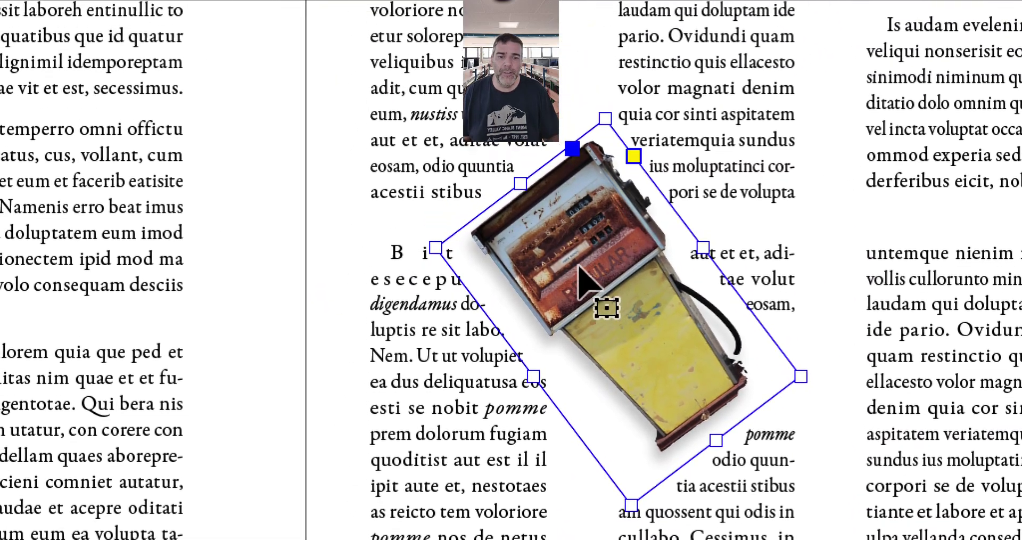
drag(579, 265, 575, 218)
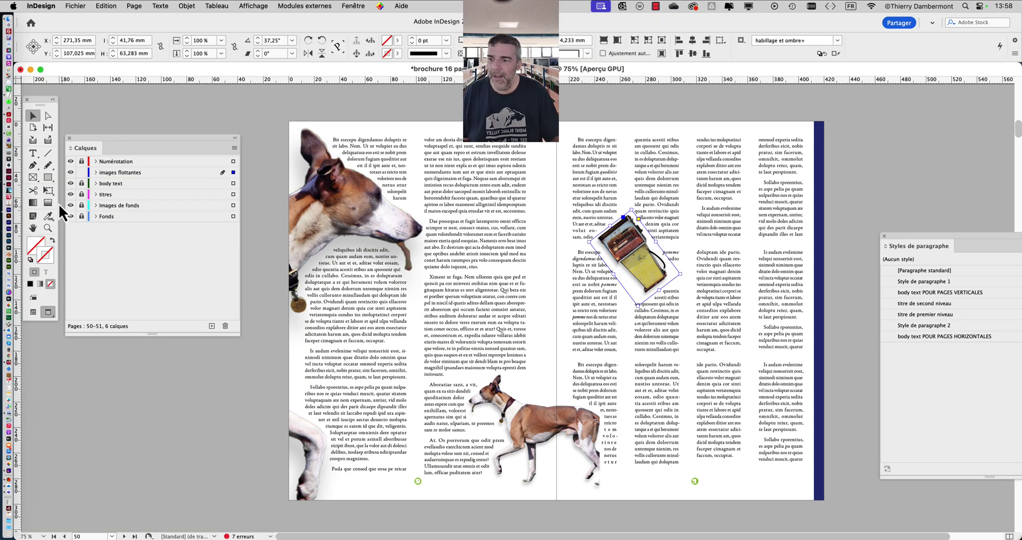
Scale the gas pump image down to about 33 × 50 mm and rotate it to −1.75° with the Free Transform tool
click(49, 191)
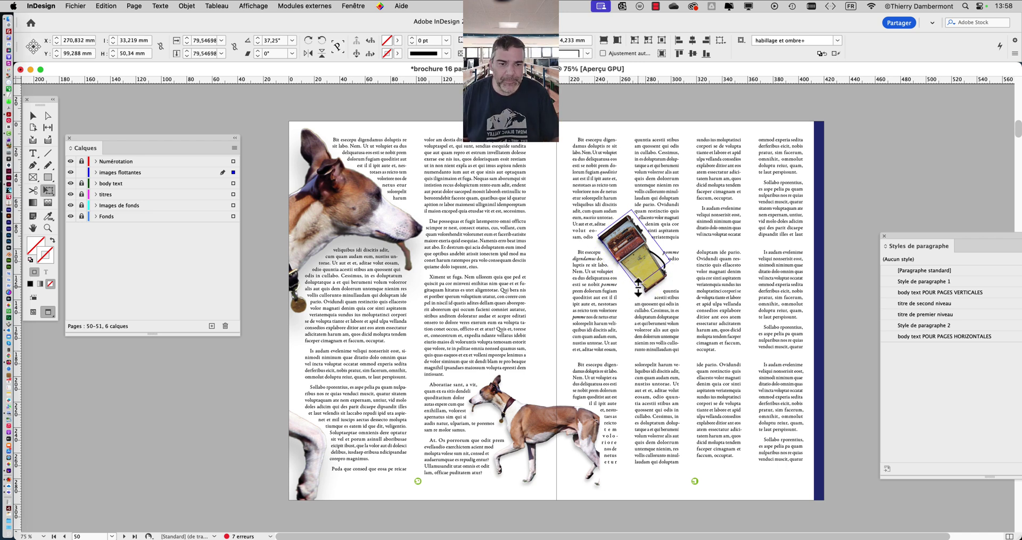
key(super+z)
key(super+z)
key(super+z)
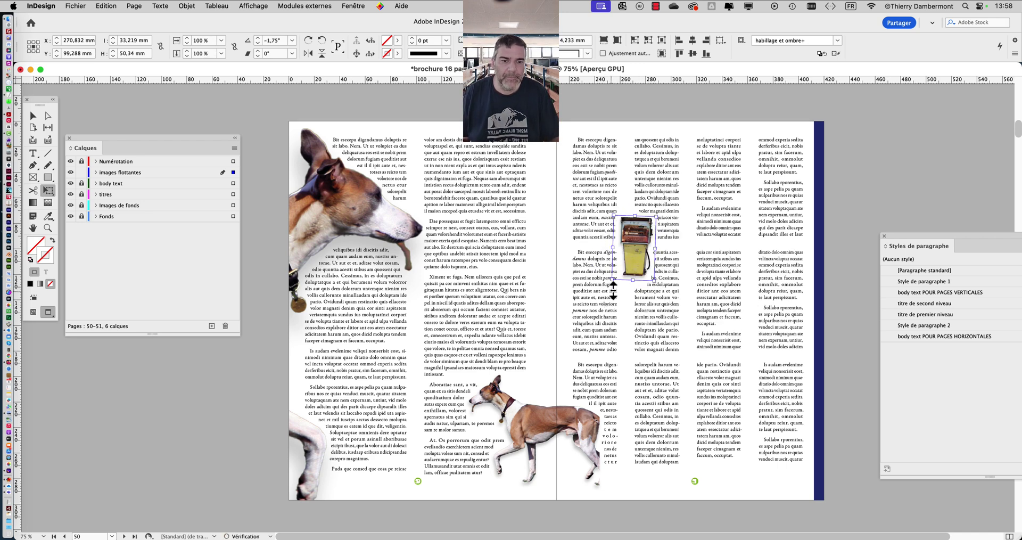
Shift the gas pump image slightly between the first two columns and straighten it to a 0.25° rotation
drag(634, 266, 628, 258)
scroll(628, 258, up, 3)
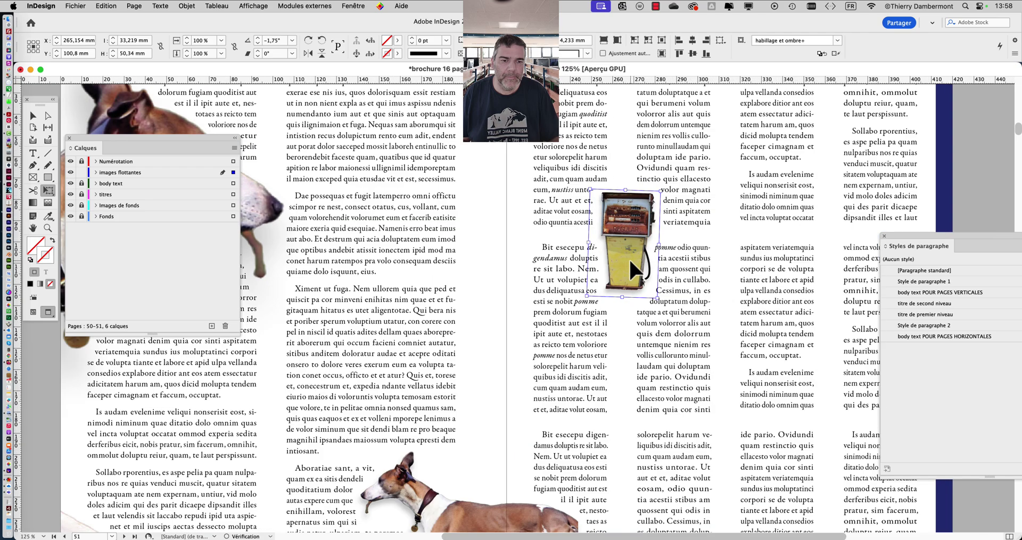
drag(659, 321, 662, 317)
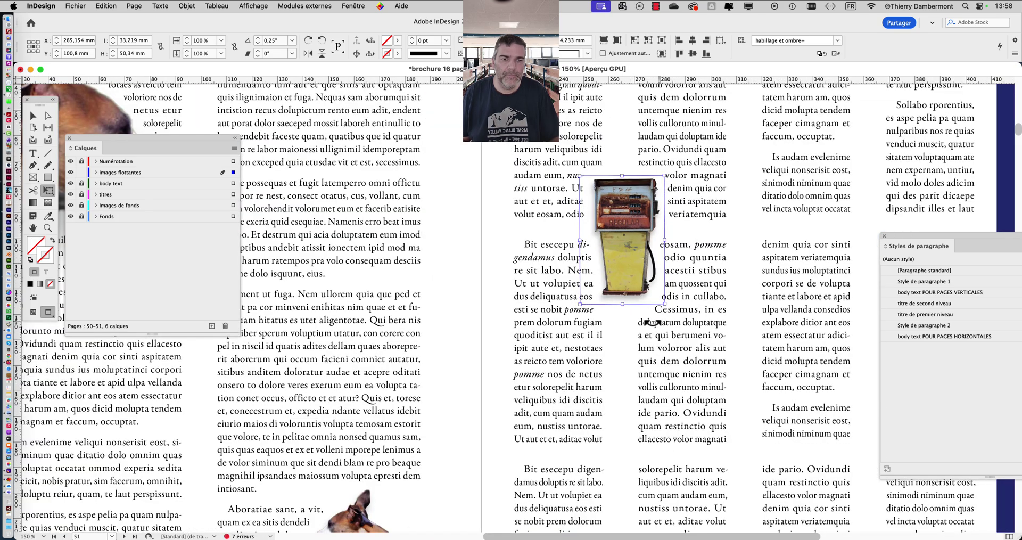
Enlarge the gas pump image well into the columns, then reduce it to about 37 × 55 mm between the first two columns
scroll(515, 283, down, 3)
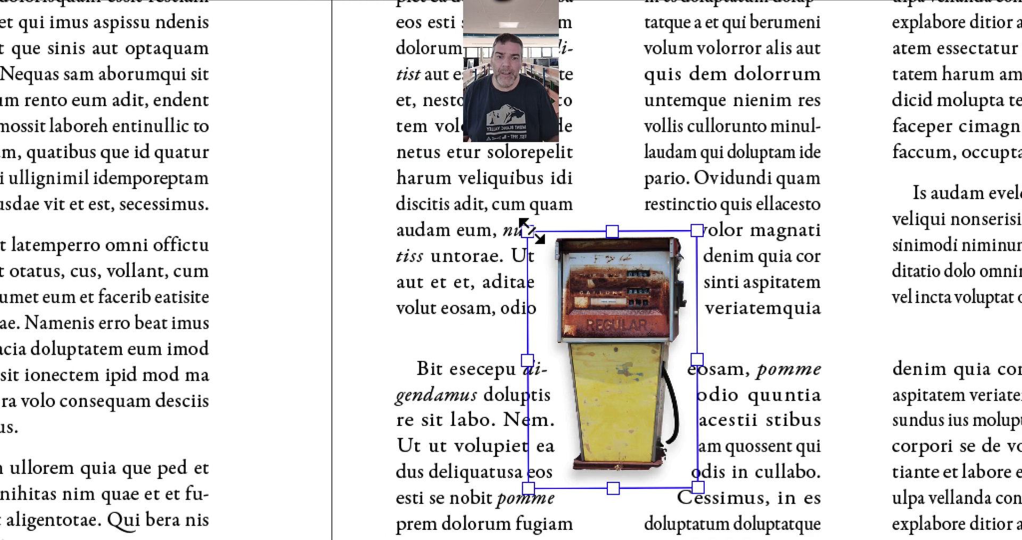
drag(527, 230, 458, 135)
drag(502, 197, 502, 198)
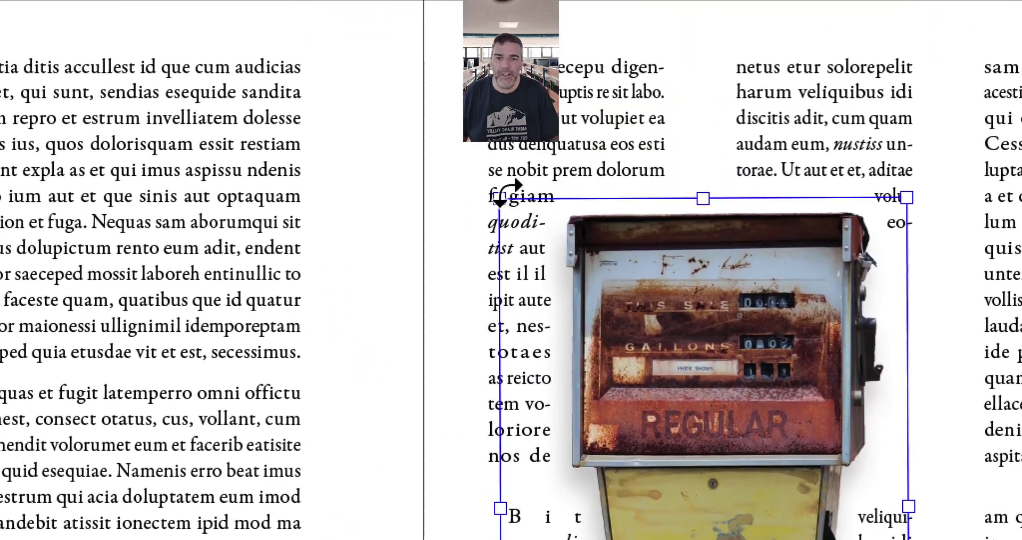
drag(500, 196, 555, 238)
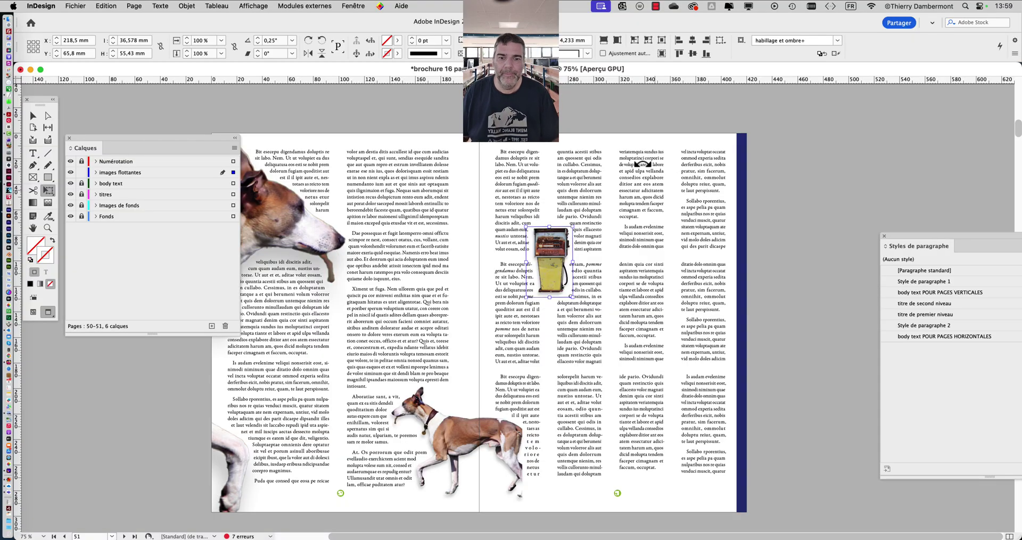
Move the Layers panel off the dog's head, switch to the Selection tool and deselect the gas pump image
drag(229, 141, 239, 306)
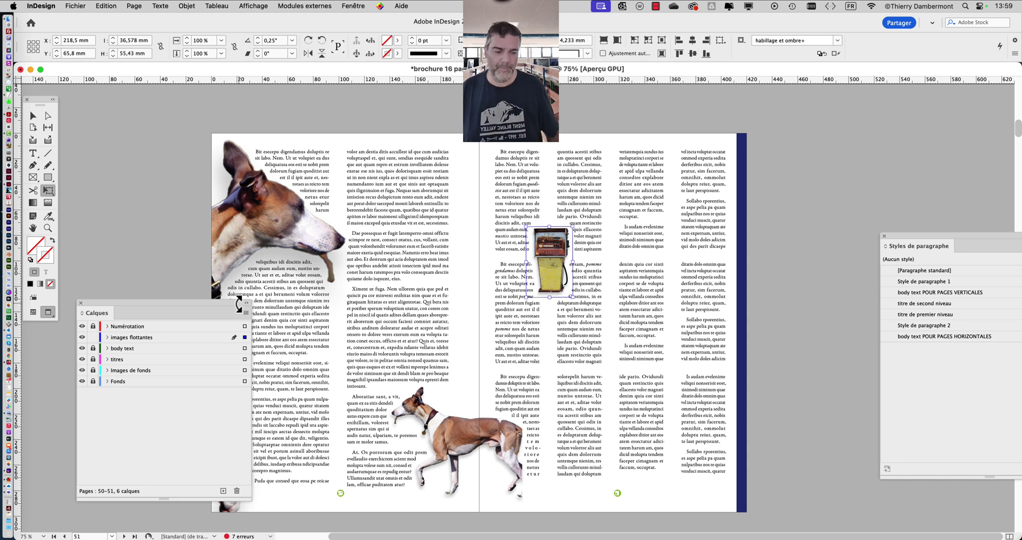
click(33, 116)
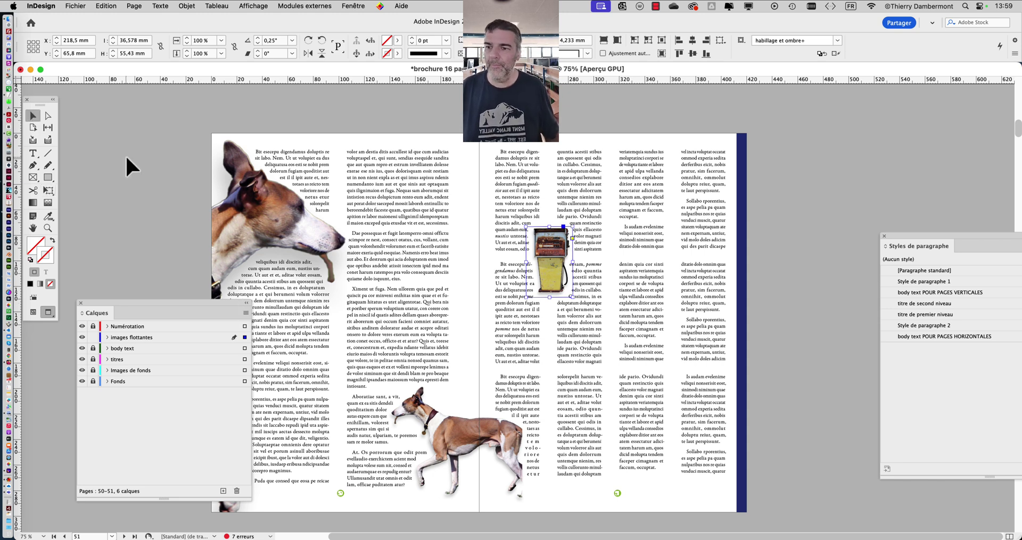
click(417, 226)
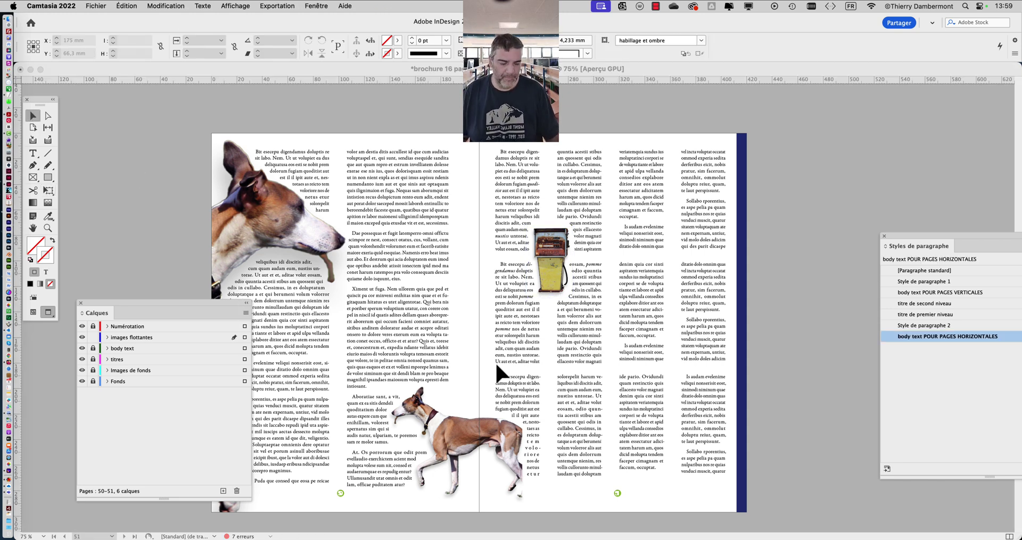
Move the walking dog image onto page 51, across the text columns below the gas pump
click(423, 413)
drag(420, 407, 557, 340)
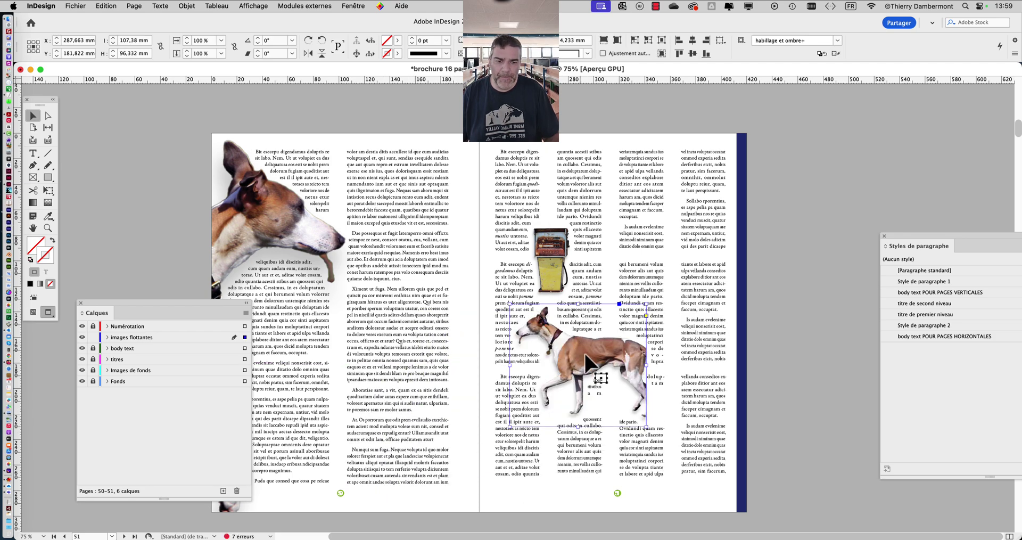
scroll(604, 392, up, 4)
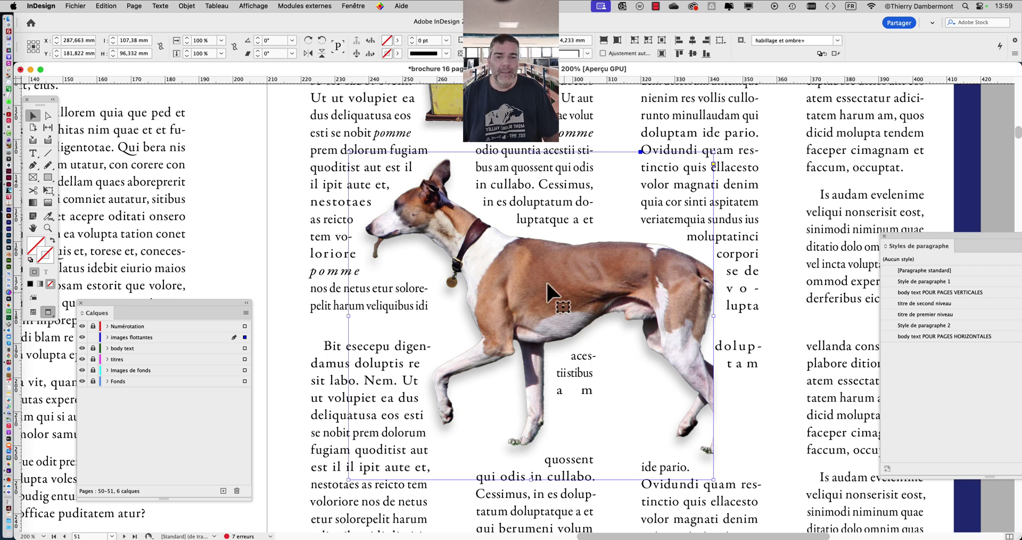
drag(507, 260, 566, 249)
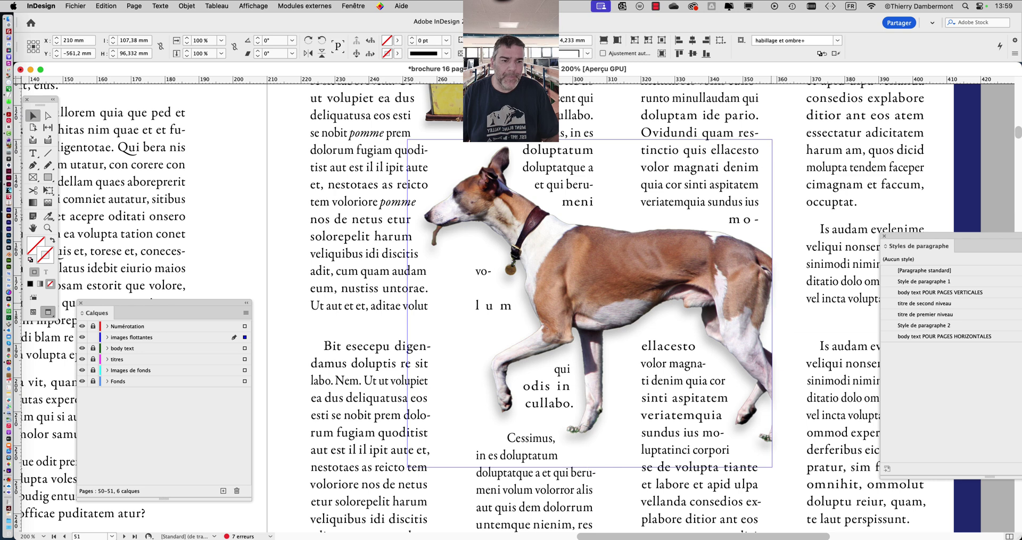
Widen the walking dog's frame to about 127.5 mm to reveal the tail, and reposition it slightly across the columns
drag(772, 303, 840, 304)
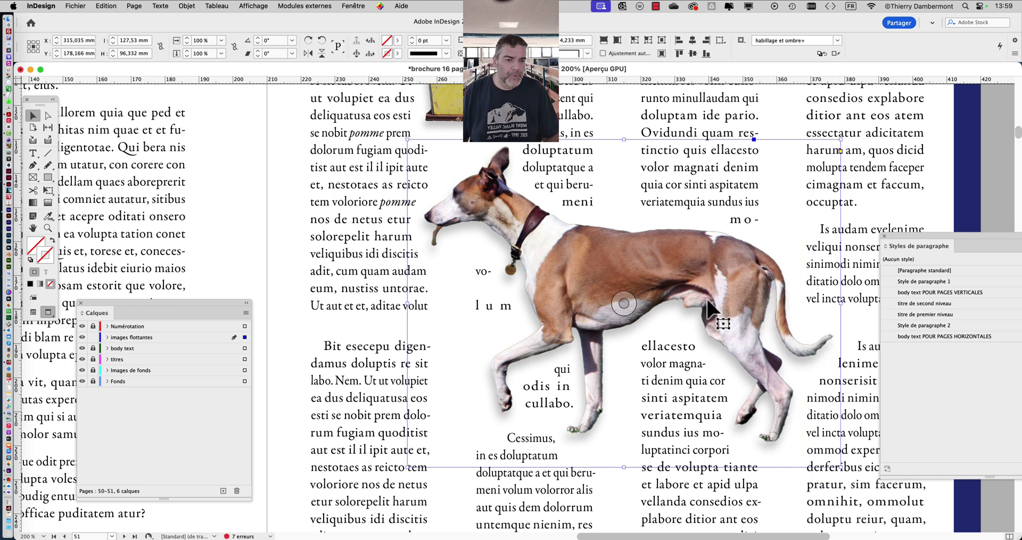
drag(708, 302, 660, 310)
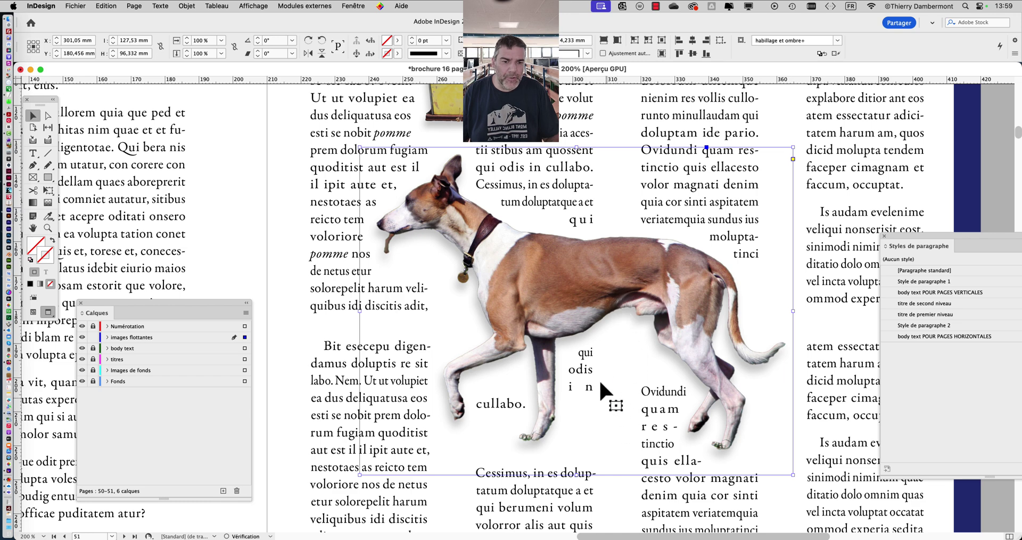
mouse_move(616, 284)
mouse_down()
mouse_move(626, 269)
mouse_move(611, 272)
mouse_up()
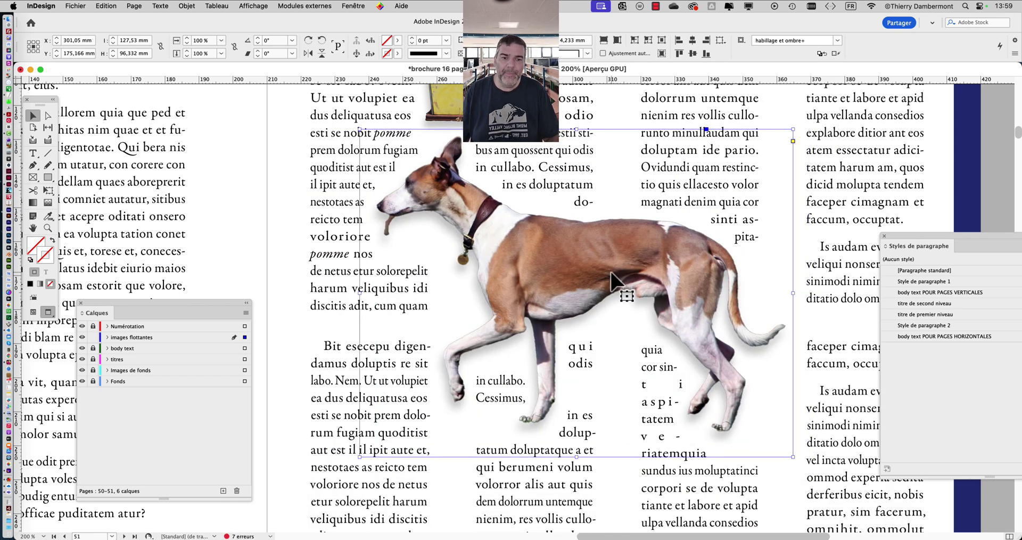
Show the Text Wrap settings (Habillage de texte) for the dog image and place their panel beside the page
scroll(611, 279, down, 2)
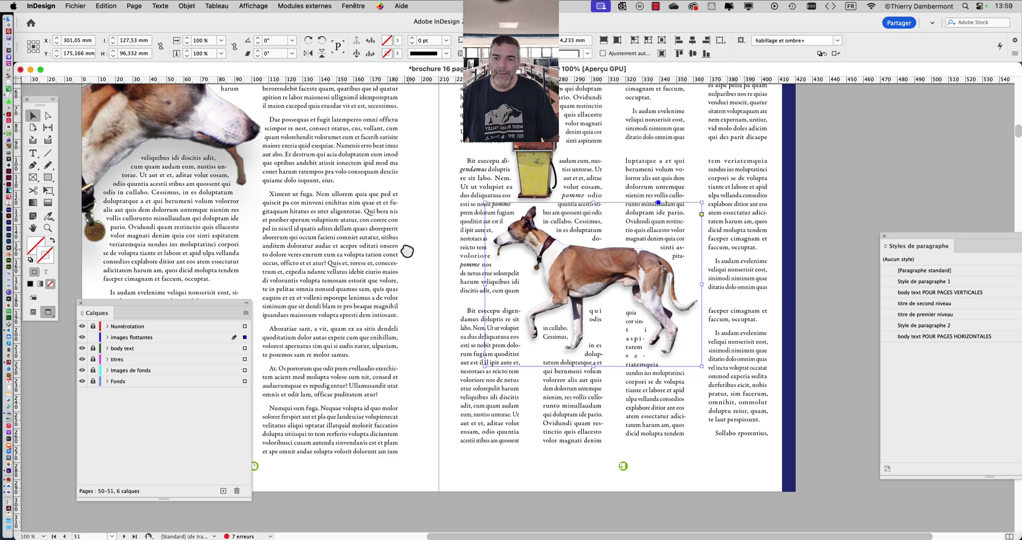
scroll(313, 173, down, 3)
scroll(314, 173, right, 3)
click(360, 5)
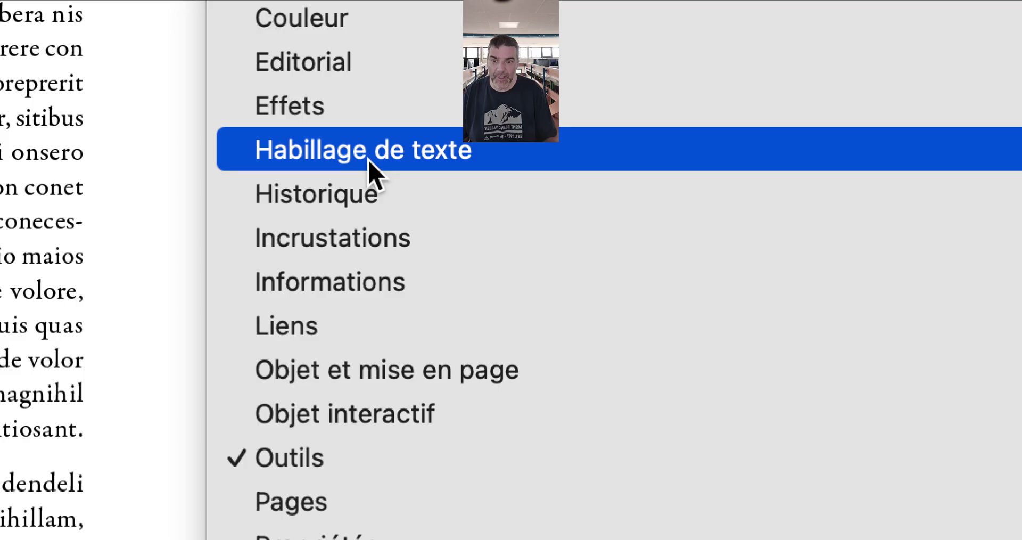
click(369, 160)
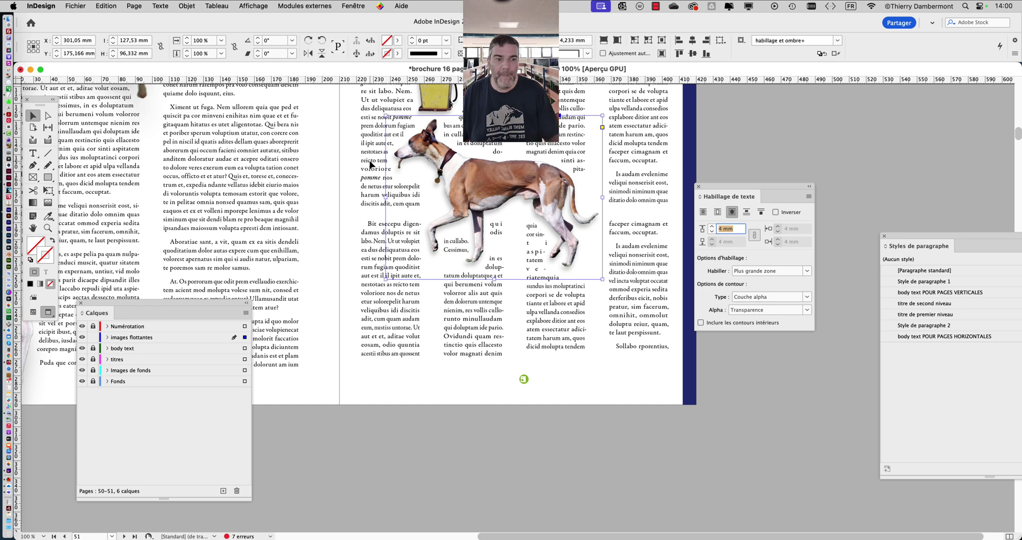
drag(720, 189, 666, 148)
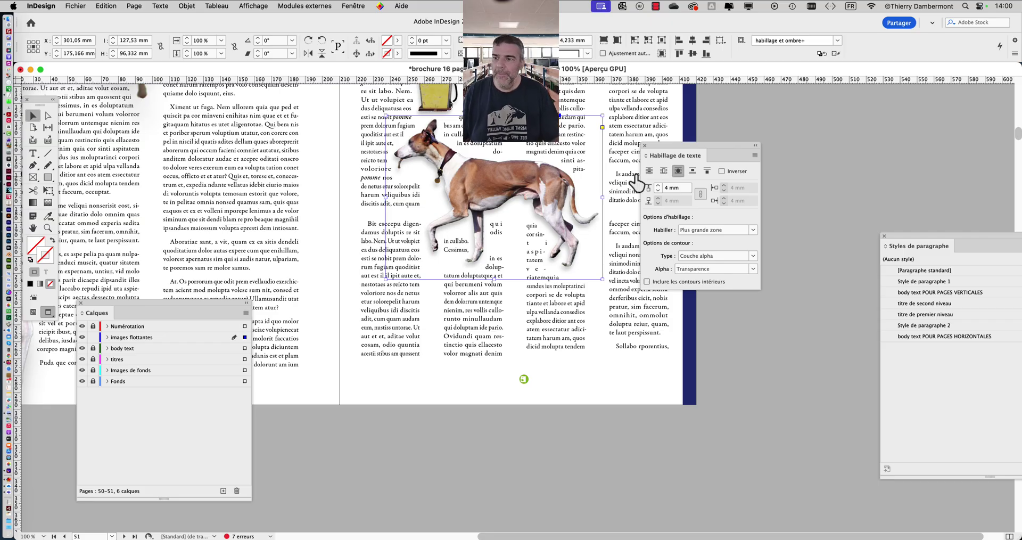
drag(686, 145, 730, 148)
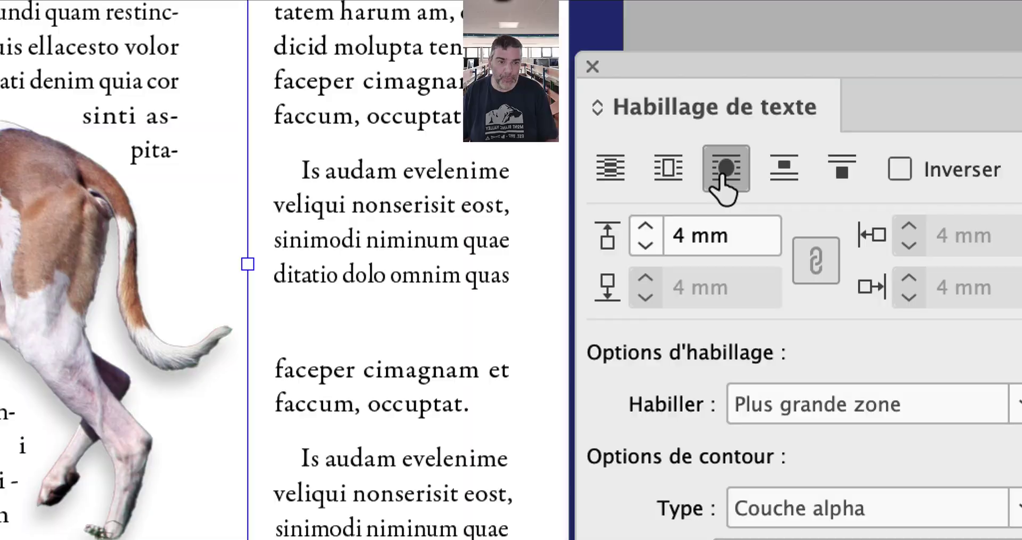
Try wrapping the text around the dog image's bounding box, and return to wrapping around the object shape
click(668, 168)
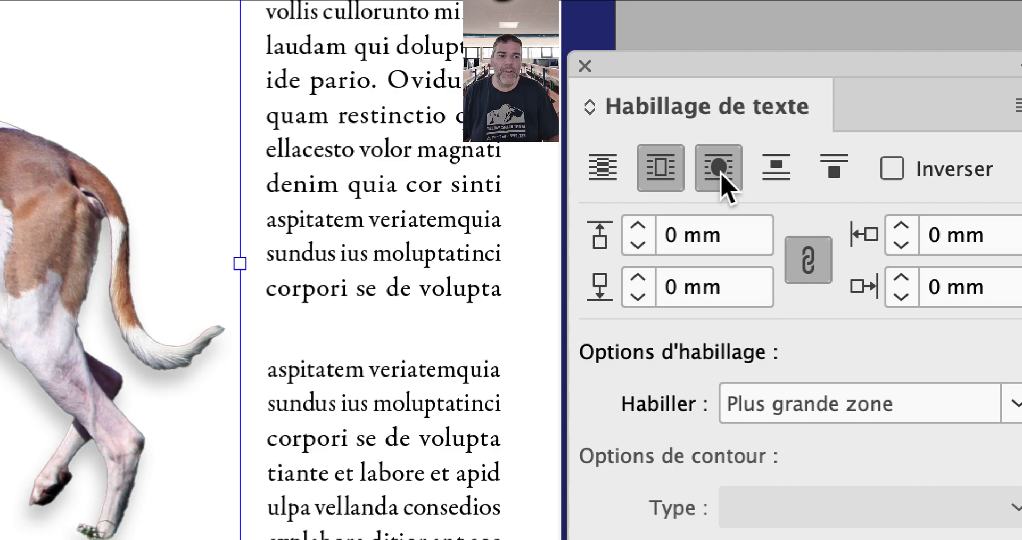
click(720, 169)
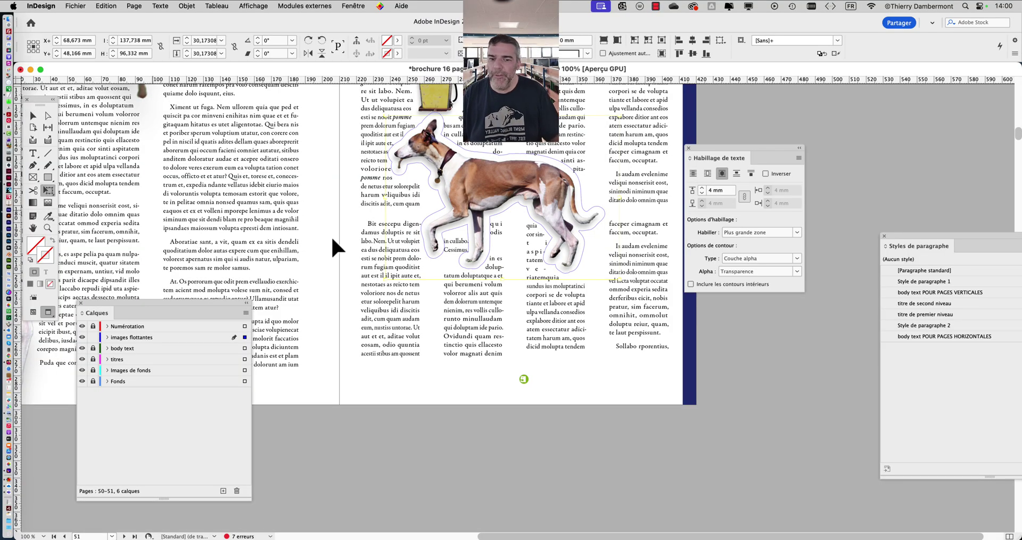
Reselect the walking dog's frame and scale the image down to about 65 × 49 mm with Free Transform
key(e)
click(32, 116)
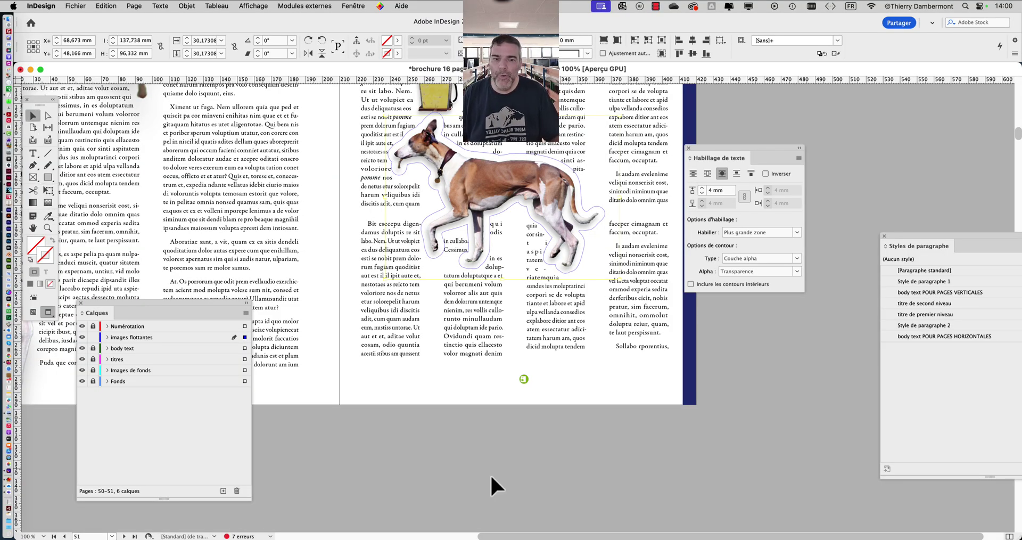
click(531, 297)
click(512, 243)
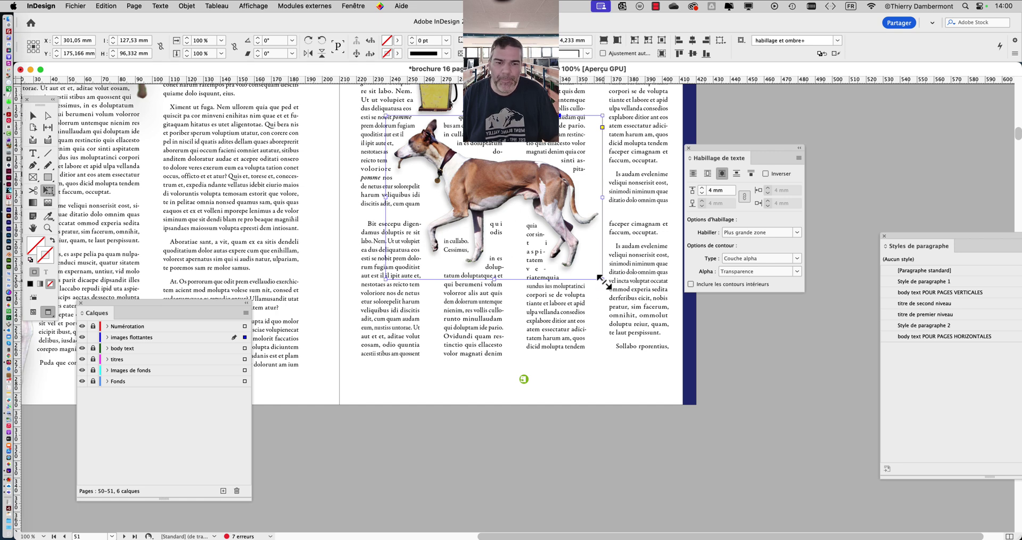
drag(602, 279, 496, 200)
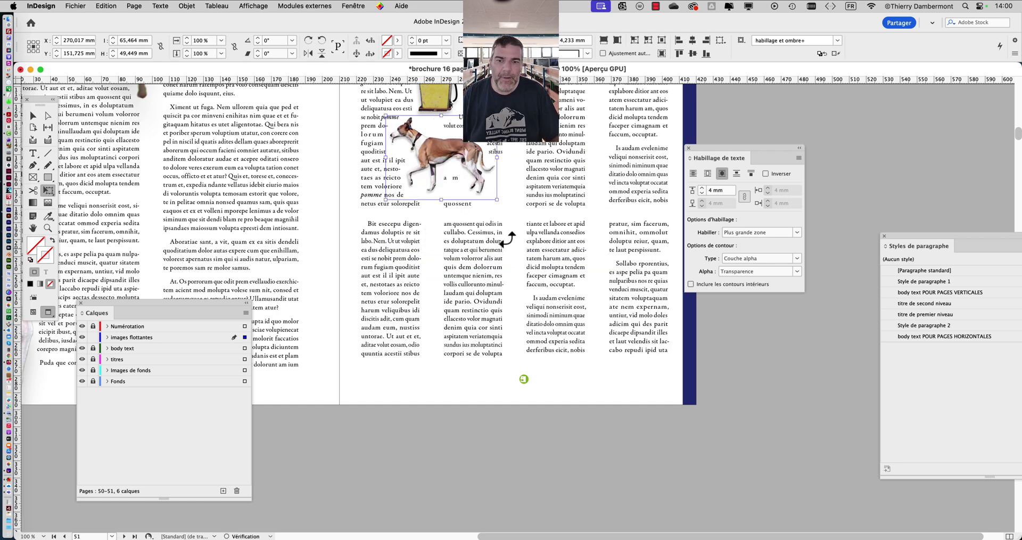
Move the reduced dog image over the gap between the second and third text columns of page 51
key(super+2)
drag(415, 123, 541, 225)
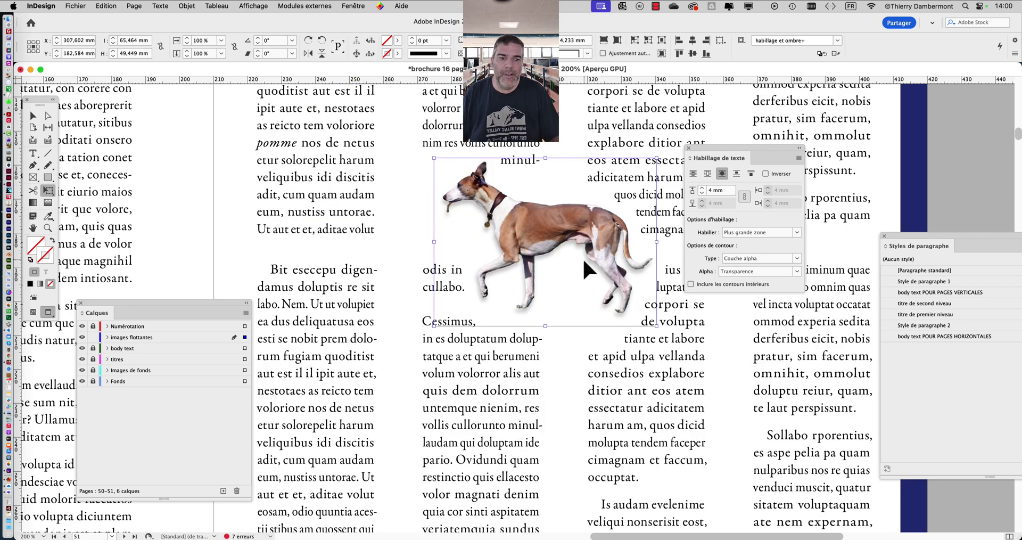
scroll(584, 260, up, 3)
scroll(585, 258, down, 3)
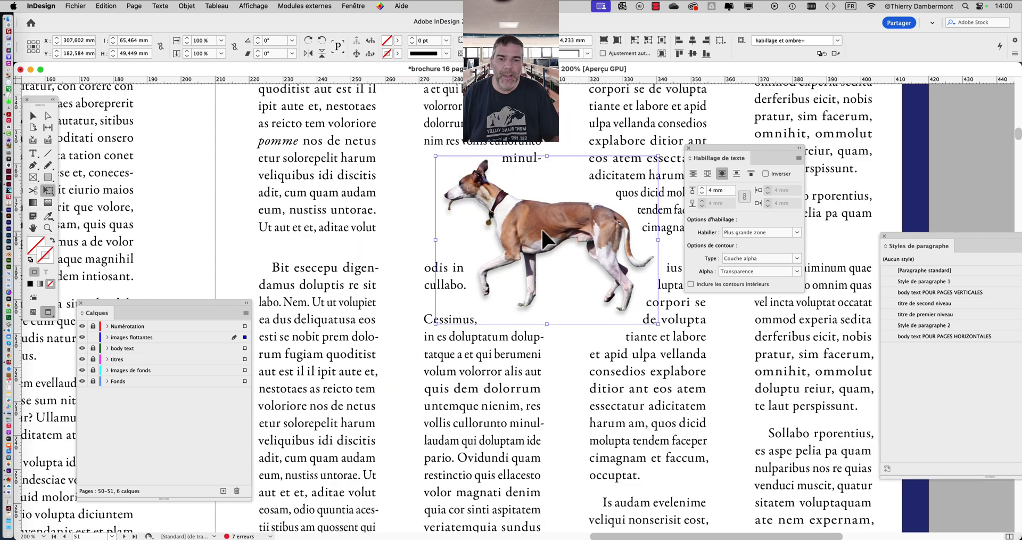
drag(543, 230, 557, 207)
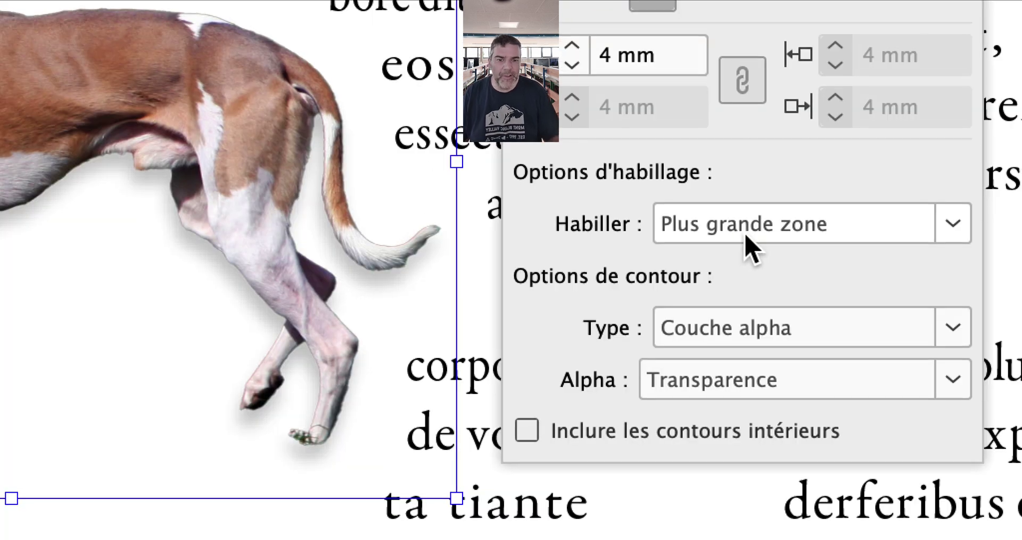
Try wrapping the text on both sides of the dog image (Côtés gauche et droit), and return to Plus grande zone
click(745, 235)
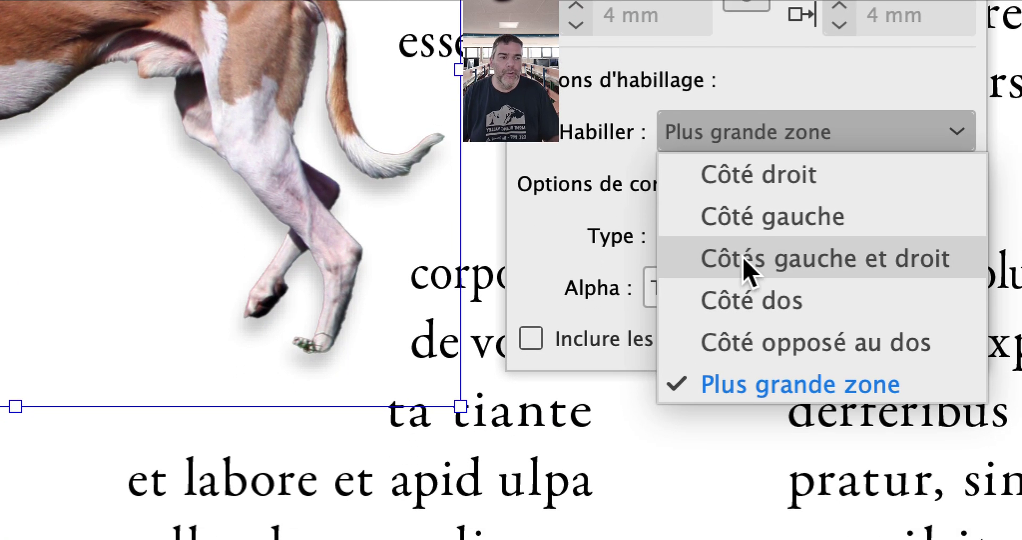
click(745, 260)
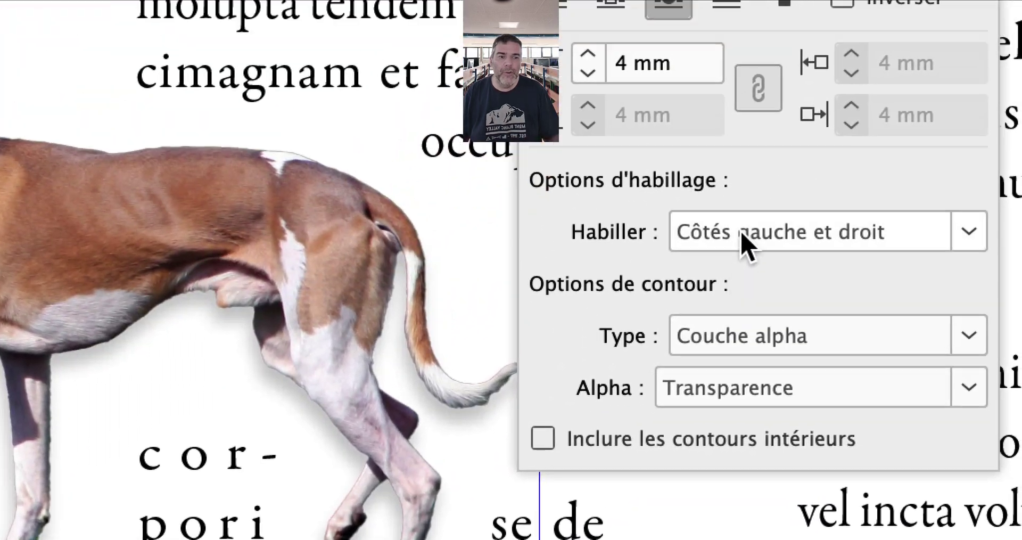
click(745, 242)
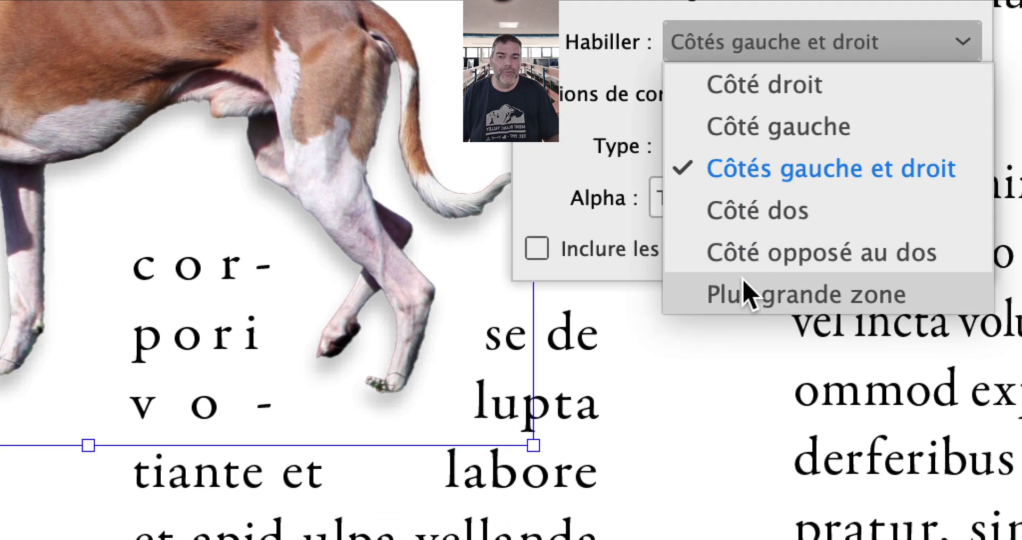
click(734, 293)
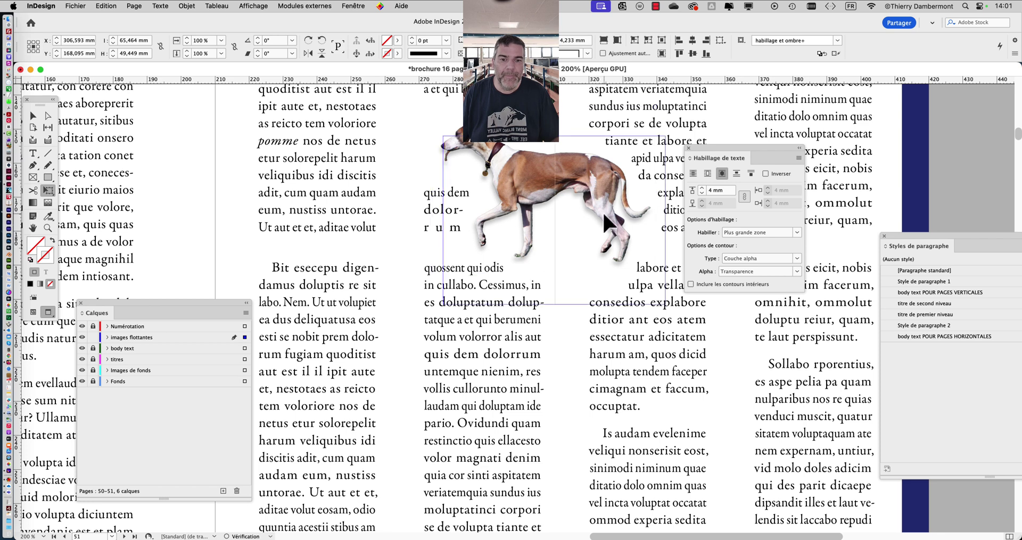
Shift the dog image between the columns, compare the Côtés gauche et droit wrap there, and restore Plus grande zone
drag(603, 210, 577, 204)
click(756, 233)
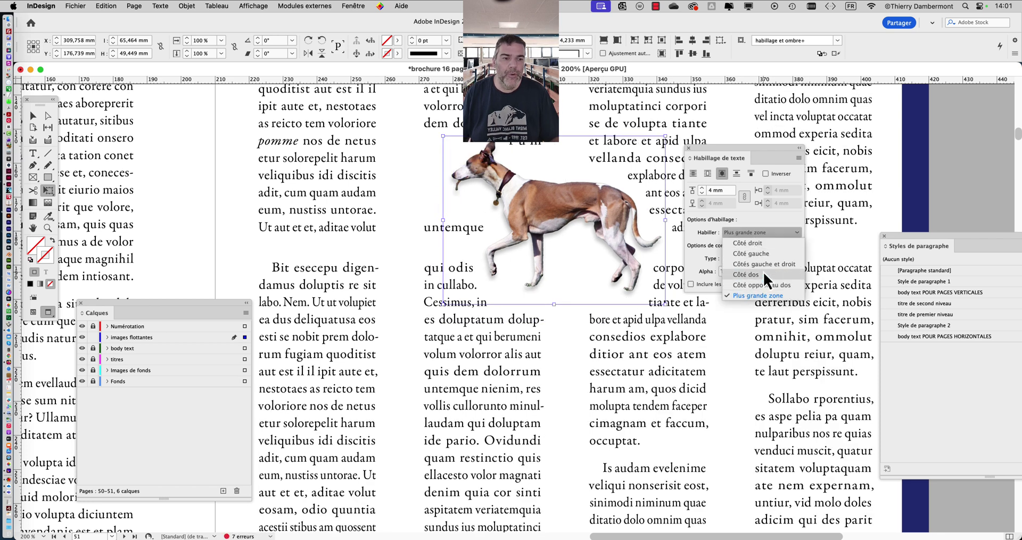
click(763, 266)
mouse_move(607, 211)
mouse_down()
mouse_move(576, 167)
mouse_move(602, 285)
mouse_move(602, 218)
mouse_up()
click(739, 228)
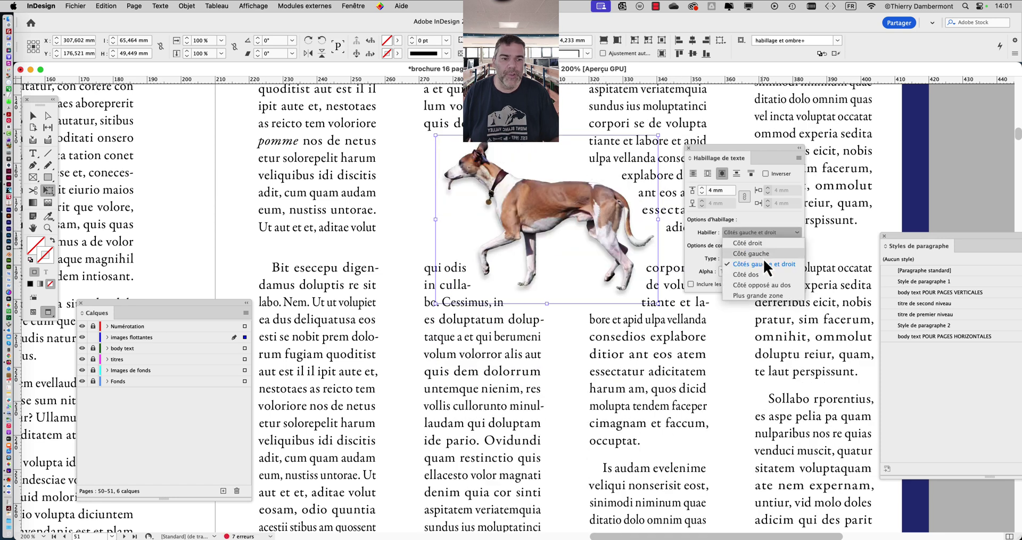
click(768, 289)
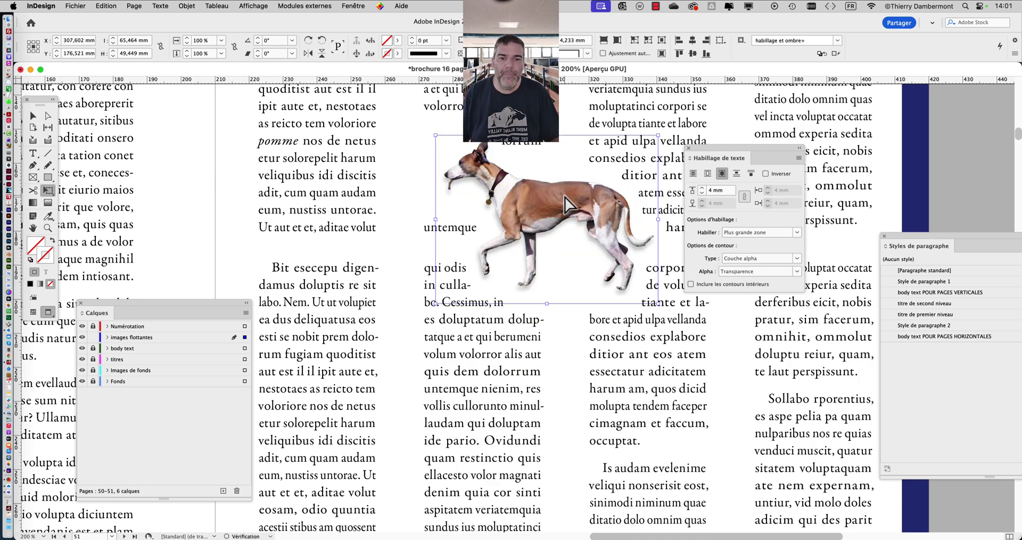
Scale the dog image down to about 45 × 34 mm and reposition it between the second and third columns of page 51
drag(564, 197, 582, 177)
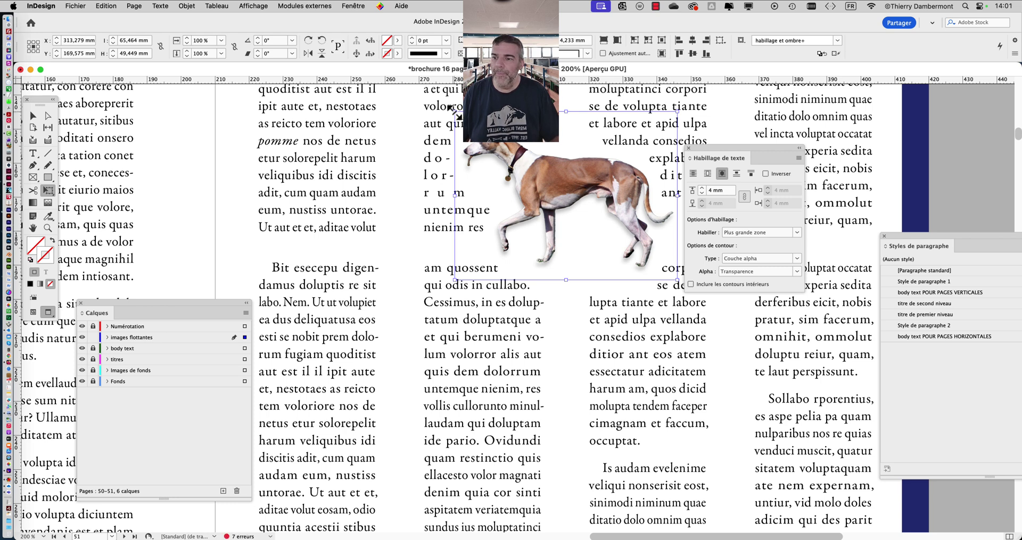
drag(455, 110, 489, 137)
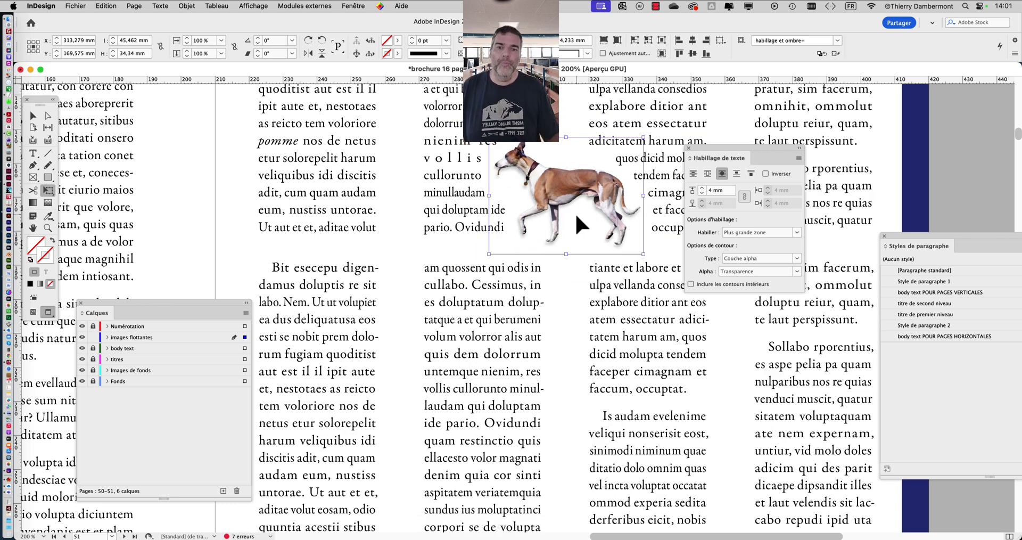
key(super+minus)
drag(559, 203, 554, 178)
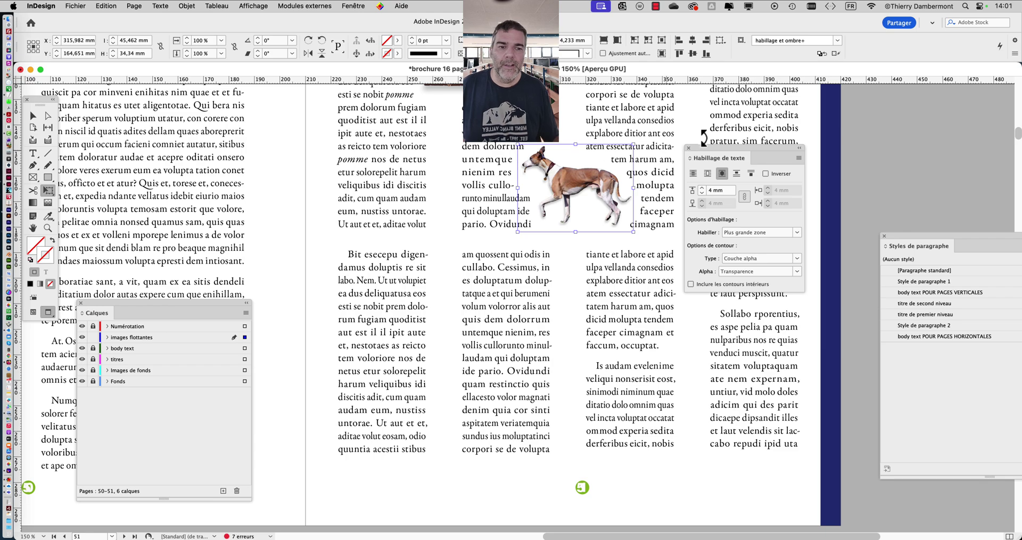
Move the Text Wrap and Layers panels clear of the pages and go to the spread on pages 52–53
drag(702, 151, 813, 155)
scroll(623, 246, down, 3)
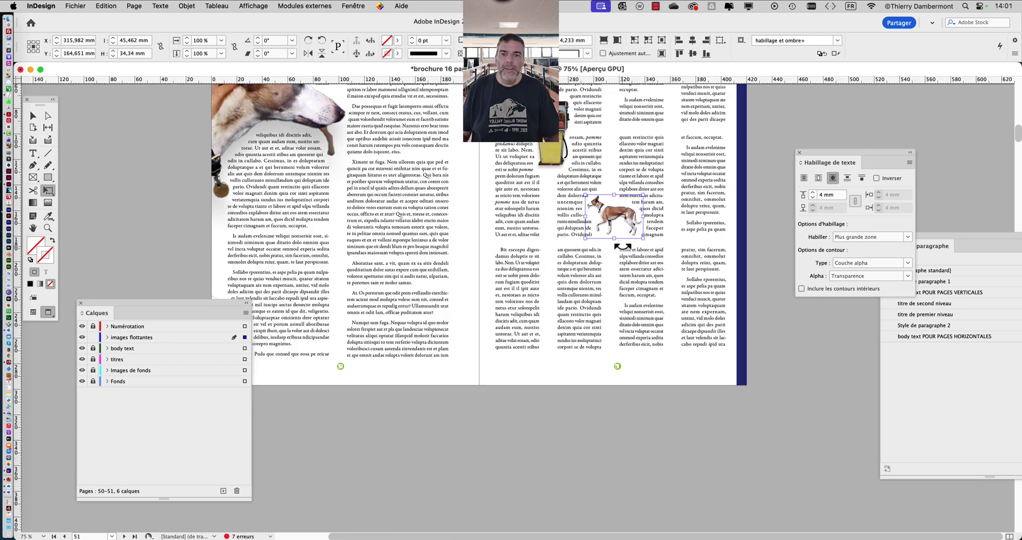
drag(498, 200, 565, 255)
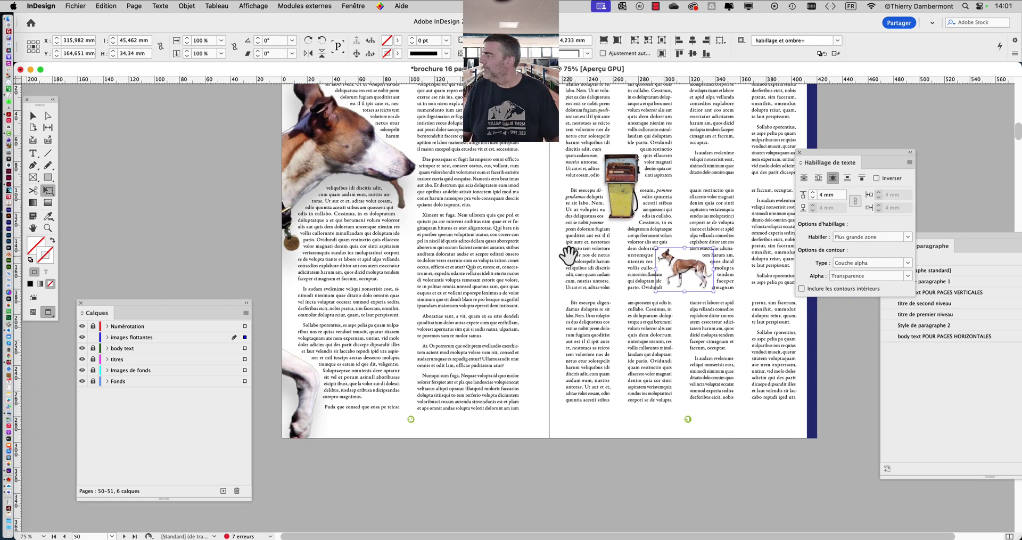
scroll(568, 256, down, 5)
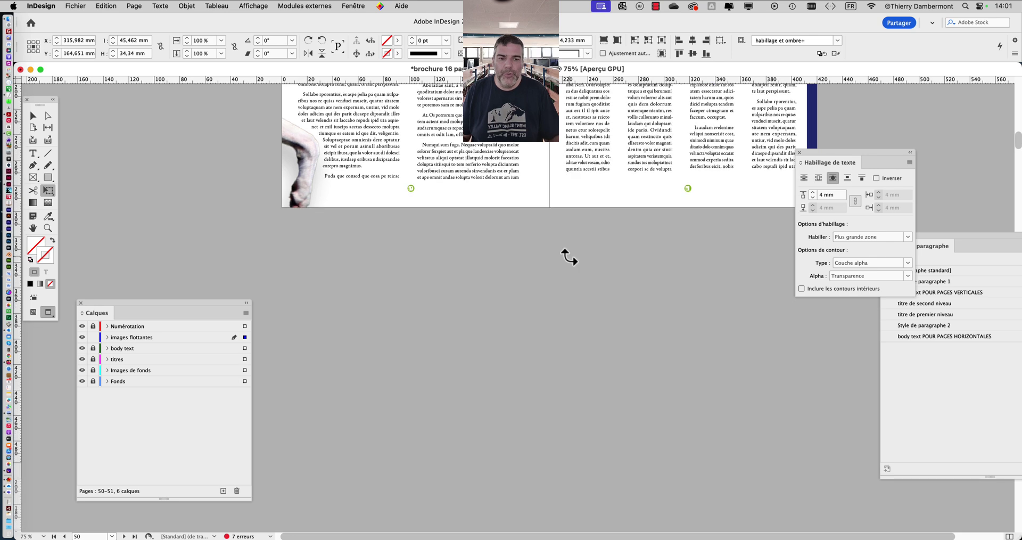
scroll(569, 257, down, 12)
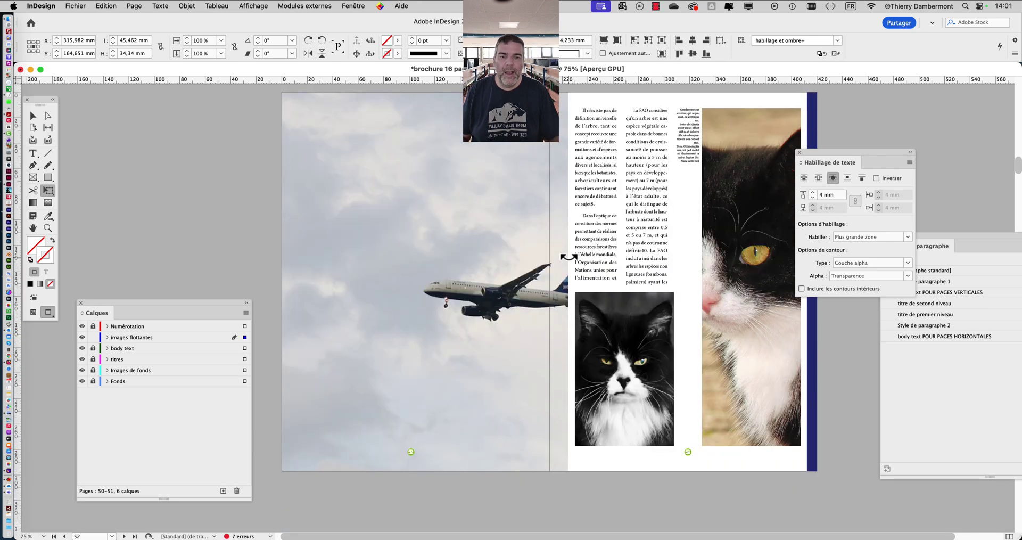
scroll(569, 255, down, 1)
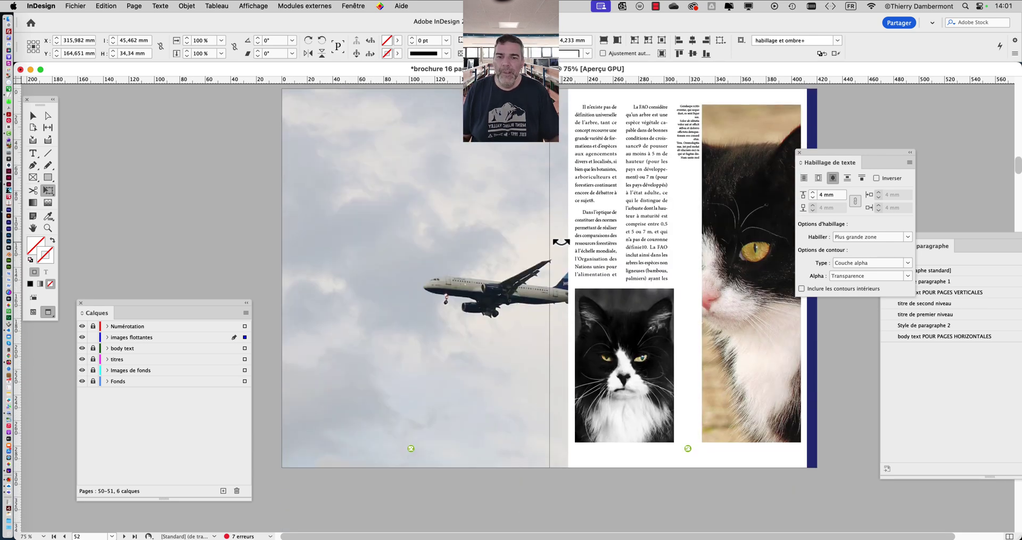
scroll(561, 242, up, 1)
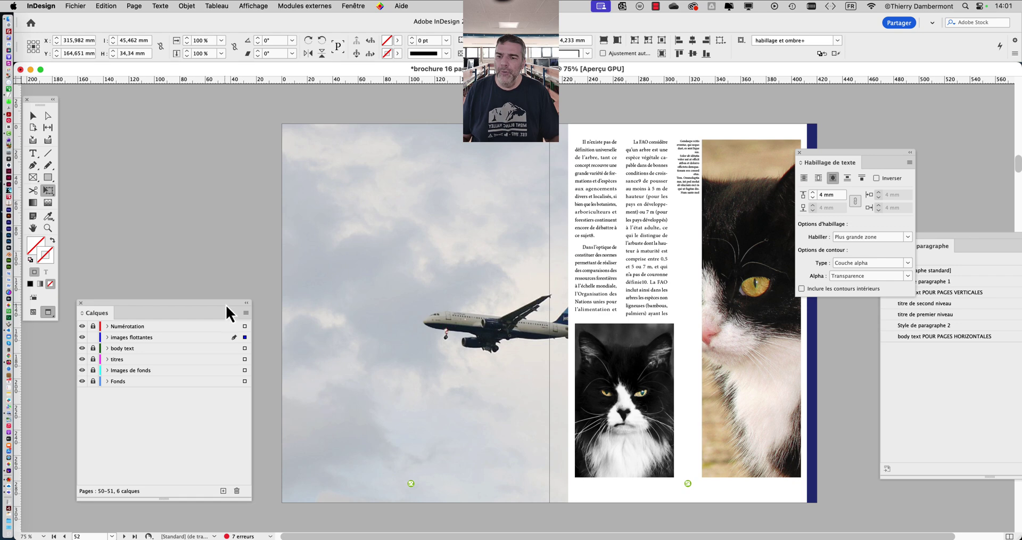
drag(225, 304, 197, 326)
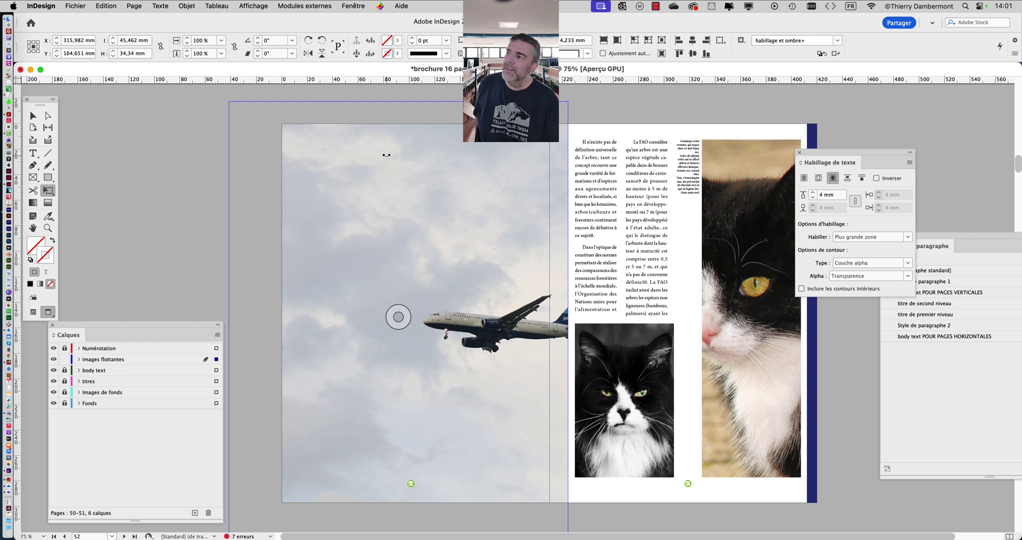
Examine the small right-aligned caption beside the large cat photo on page 53 and its alignment with the image
scroll(605, 254, down, 2)
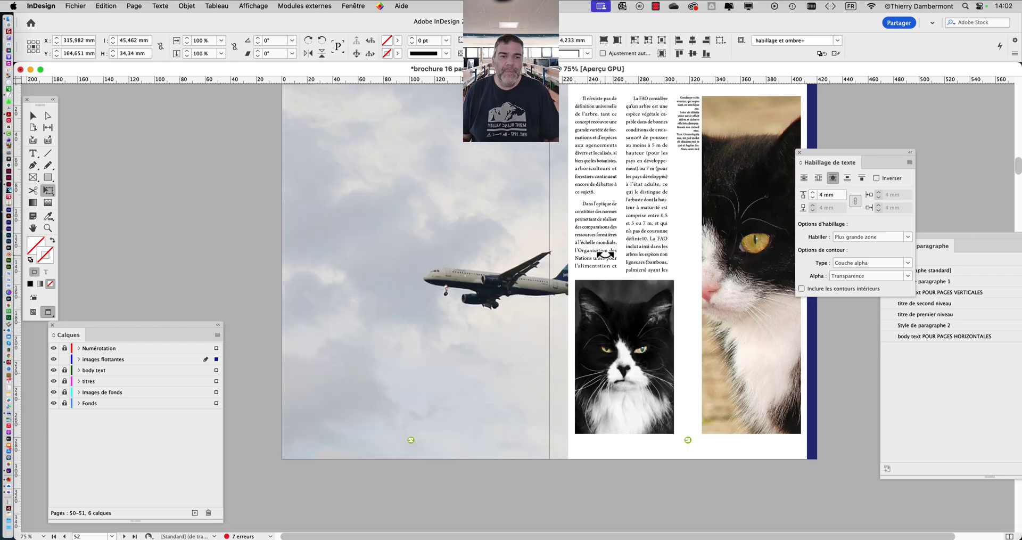
scroll(723, 101, up, 5)
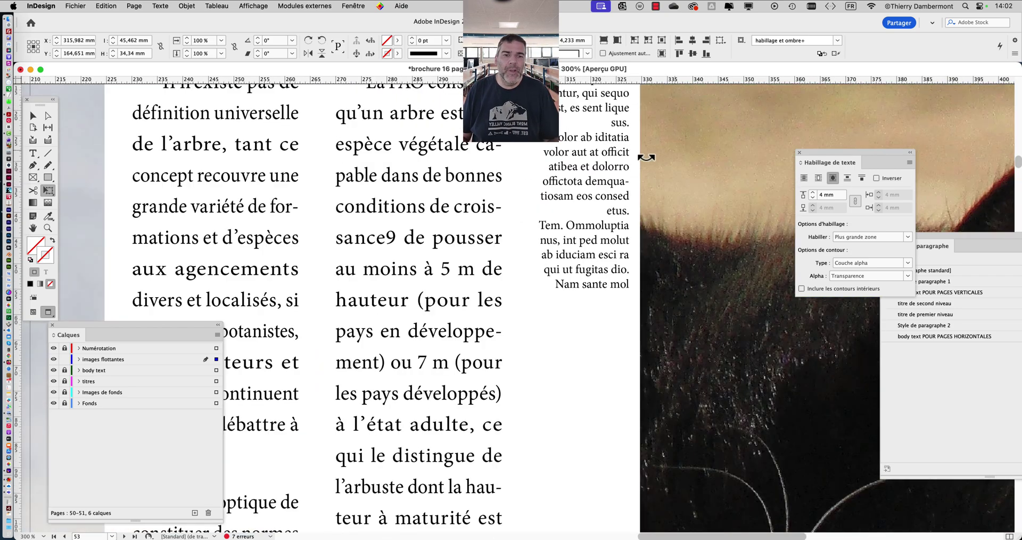
scroll(646, 157, right, 3)
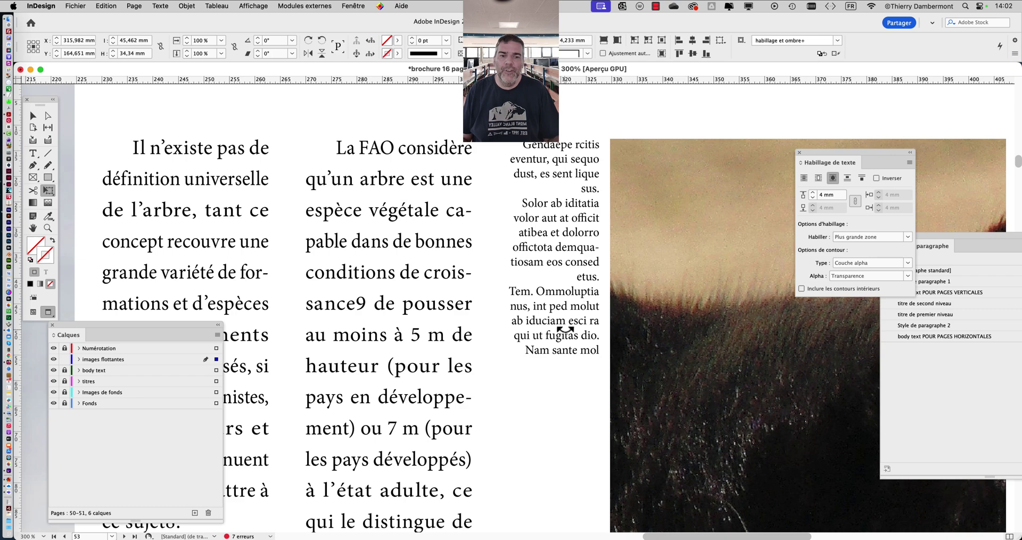
scroll(568, 321, down, 1)
scroll(560, 279, up, 3)
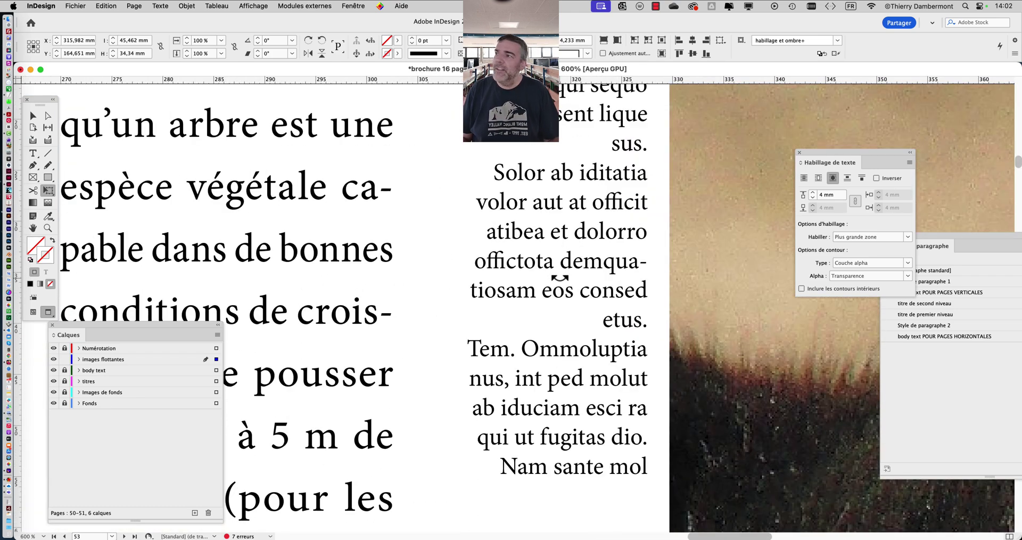
scroll(560, 278, down, 2)
scroll(560, 278, up, 1)
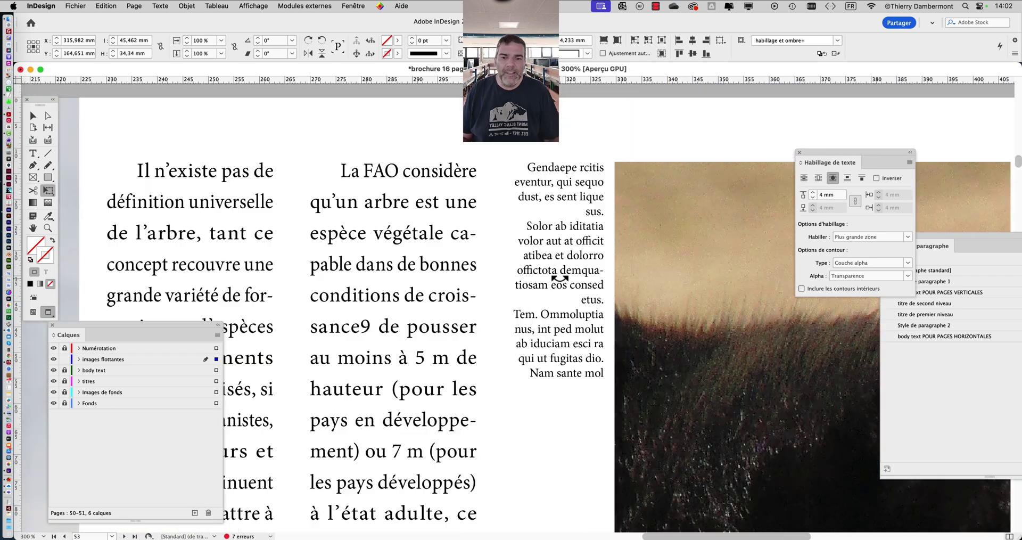
scroll(585, 298, down, 1)
scroll(532, 277, right, 2)
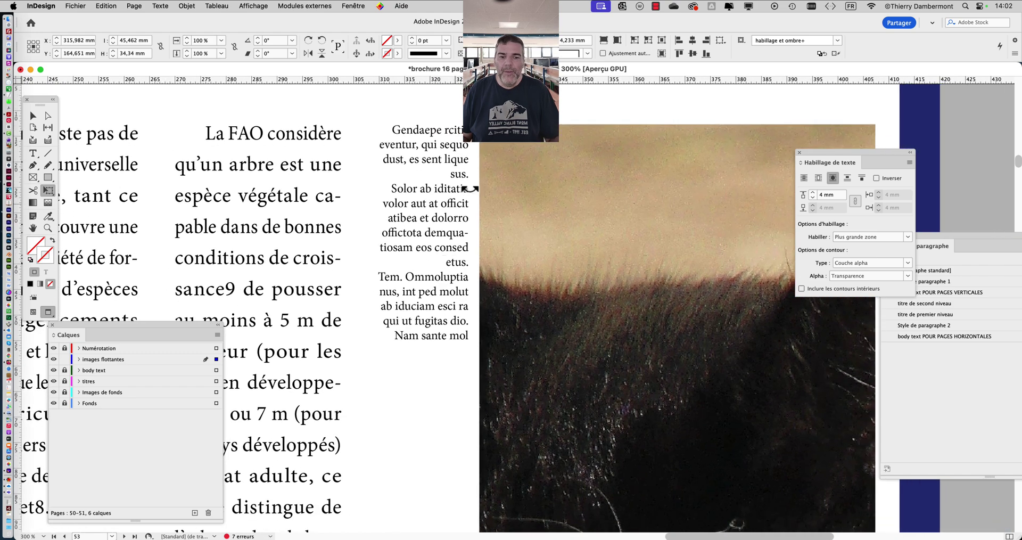
scroll(516, 208, left, 2)
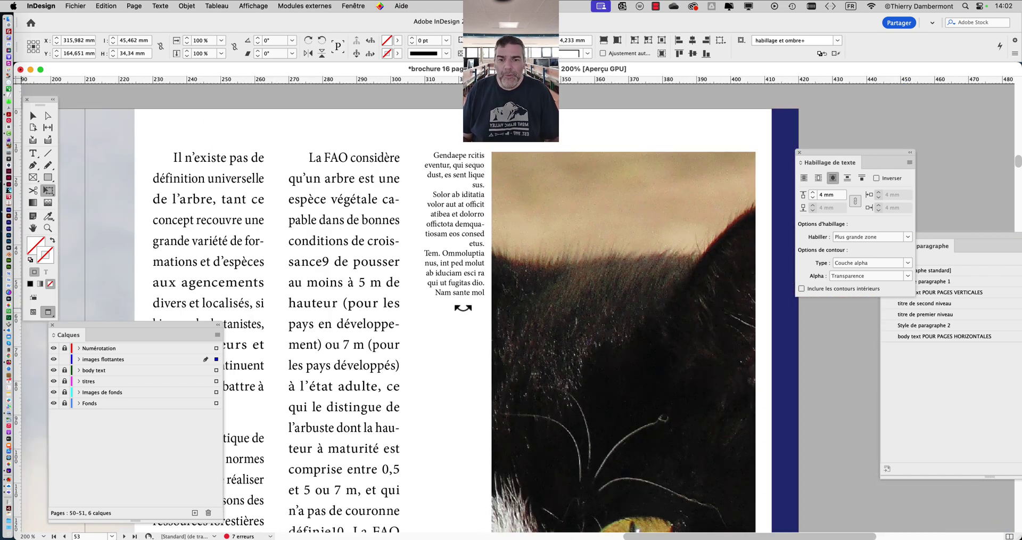
scroll(463, 307, down, 1)
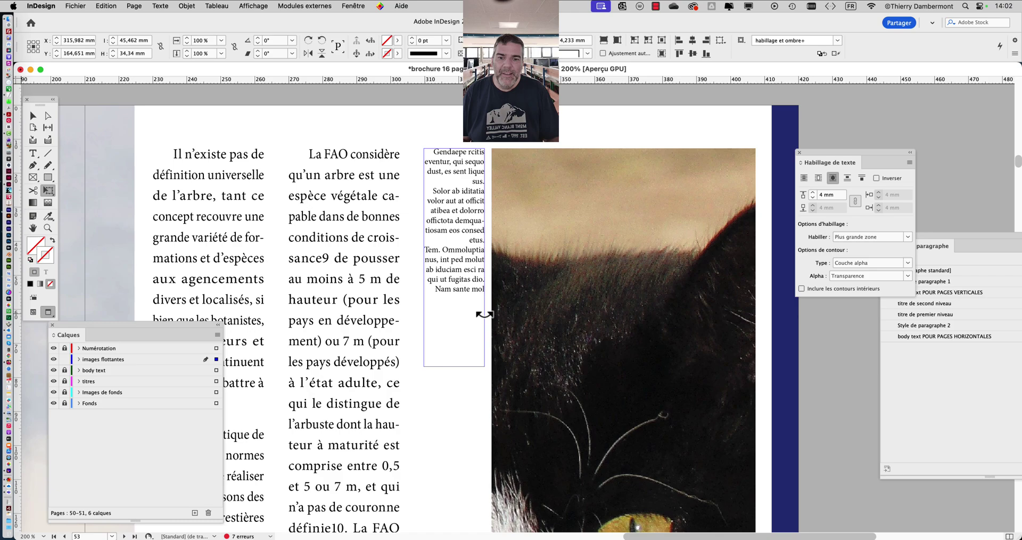
scroll(483, 314, down, 2)
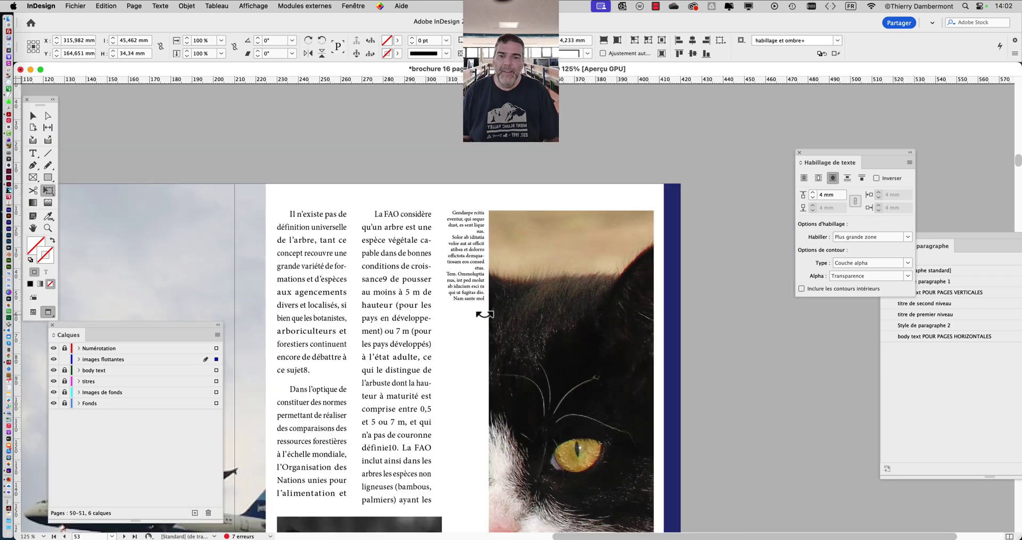
Show the frames and guides of pages 52–53 in Normal view mode, and return to Preview
key(super+minus)
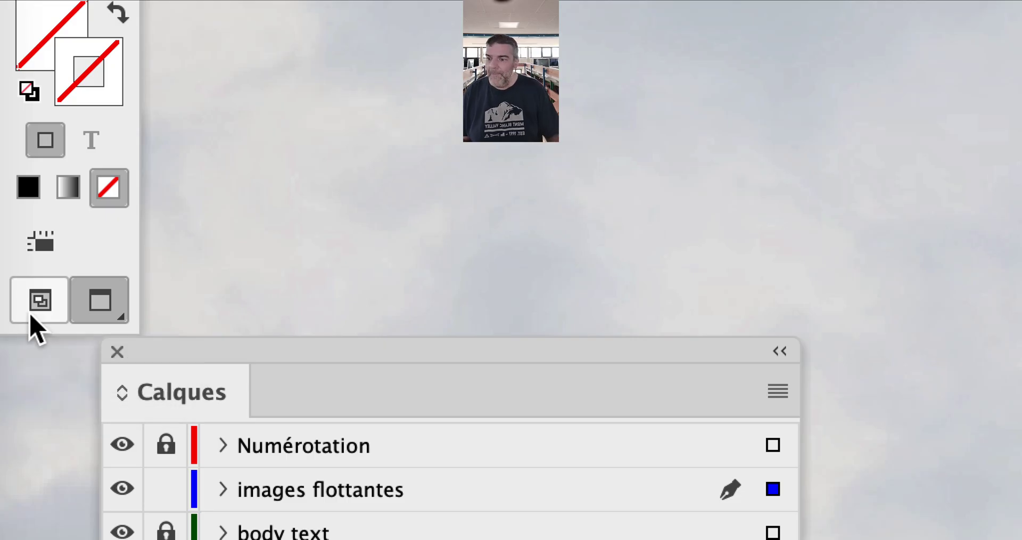
click(31, 315)
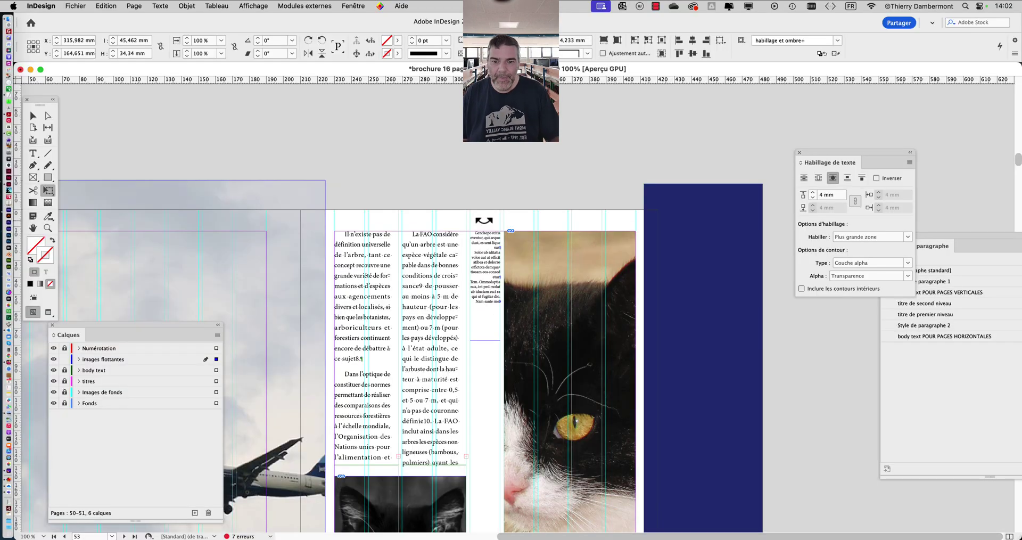
click(52, 314)
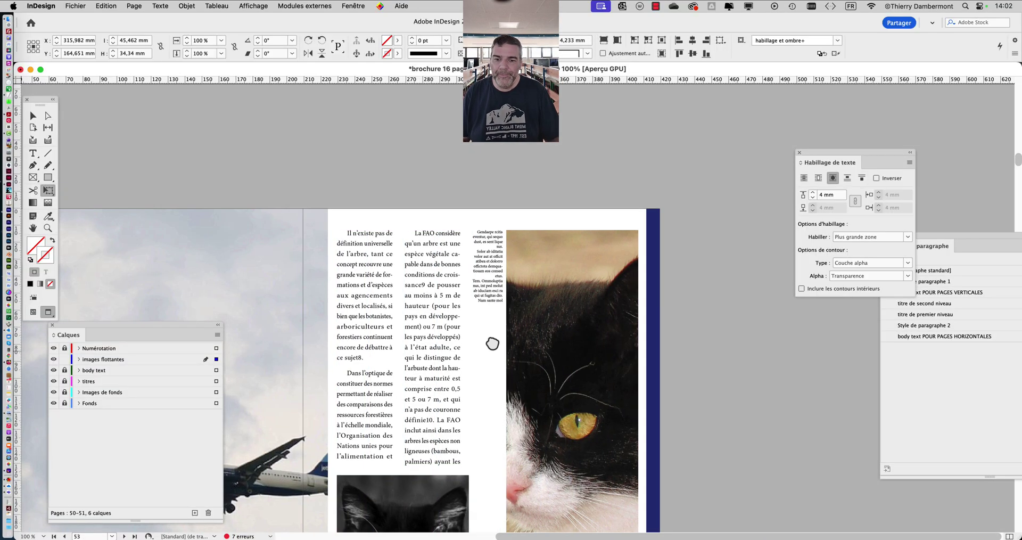
Examine the green page number on page 53, and continue to the cat spread starting on page 54
key(super+minus)
key(super+minus)
scroll(569, 319, down, 5)
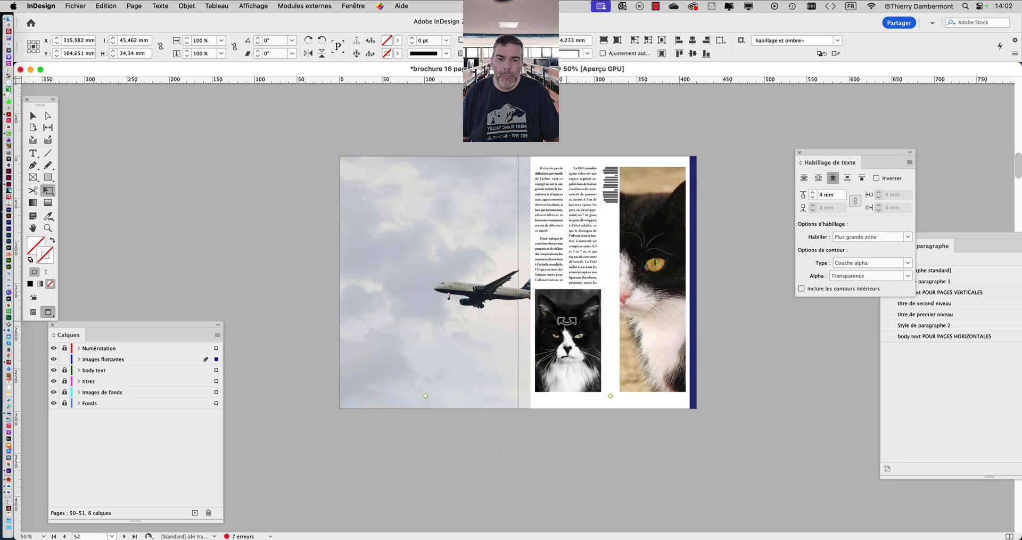
scroll(596, 244, down, 3)
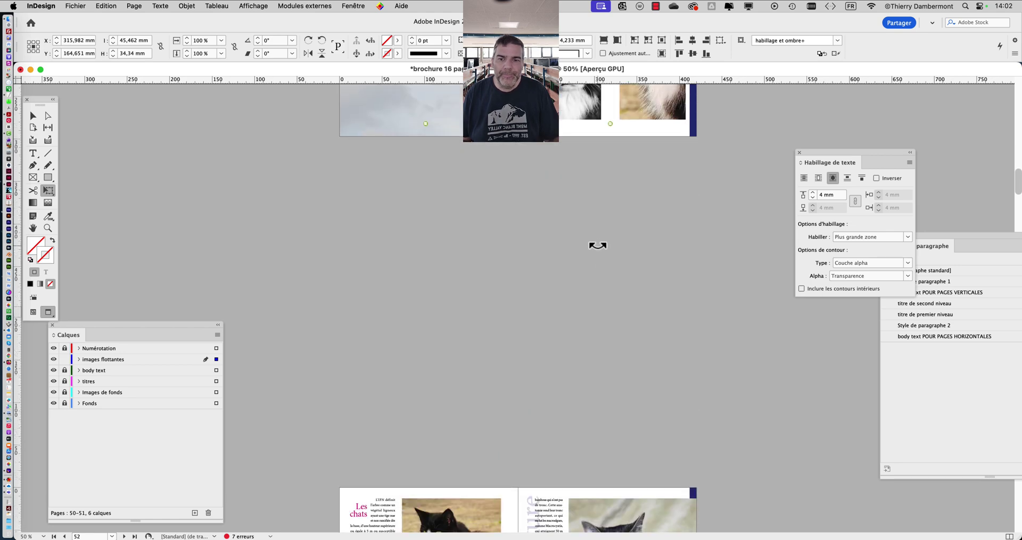
scroll(601, 245, up, 5)
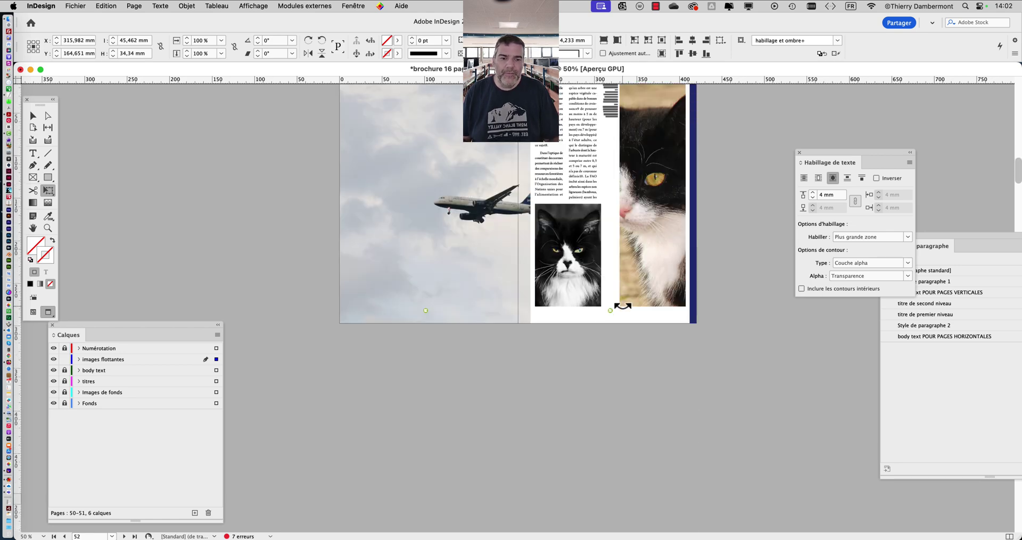
scroll(622, 306, up, 8)
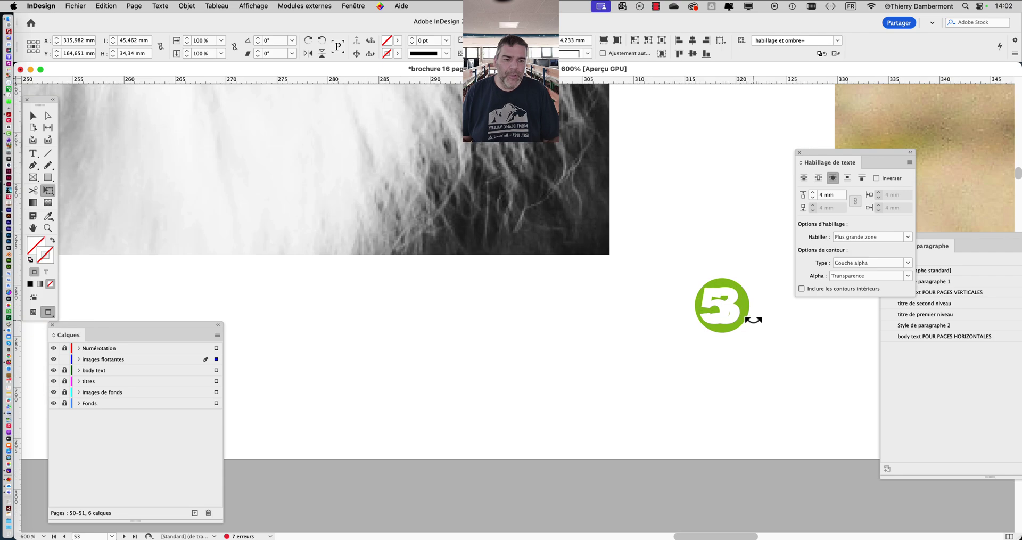
scroll(753, 319, down, 8)
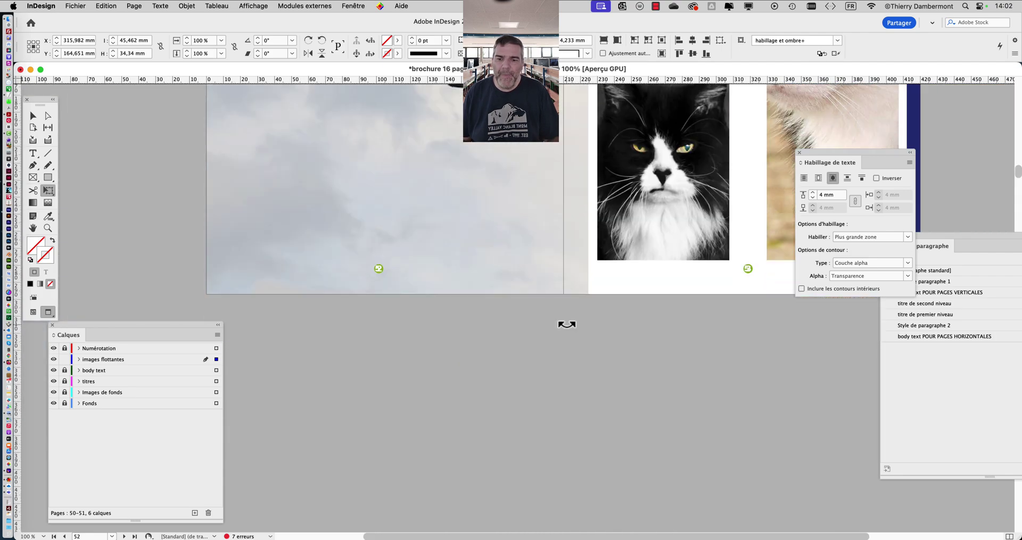
scroll(567, 324, down, 6)
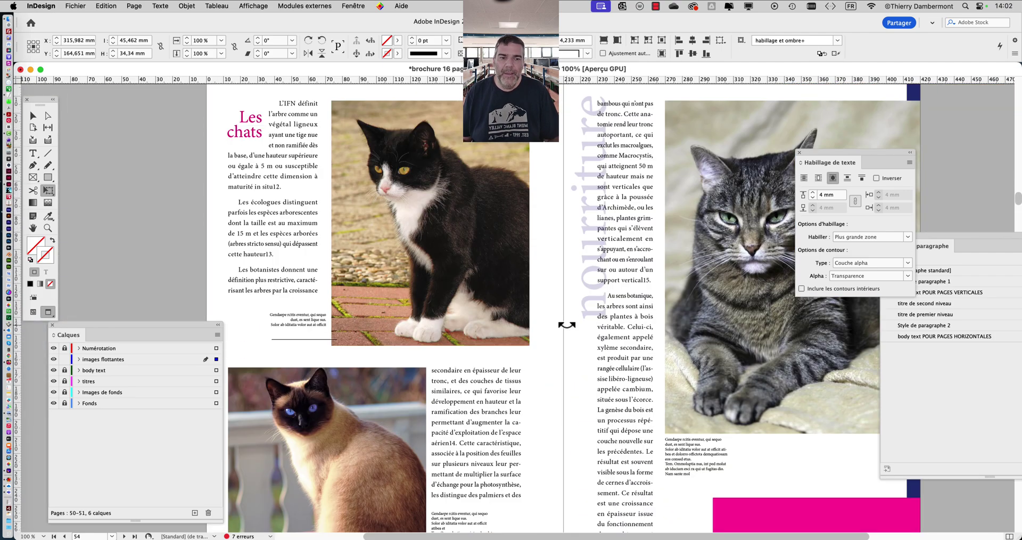
Hide and show the titres layer twice to check the vertical "nourriture" title on page 55, leaving the layer visible
scroll(579, 217, up, 3)
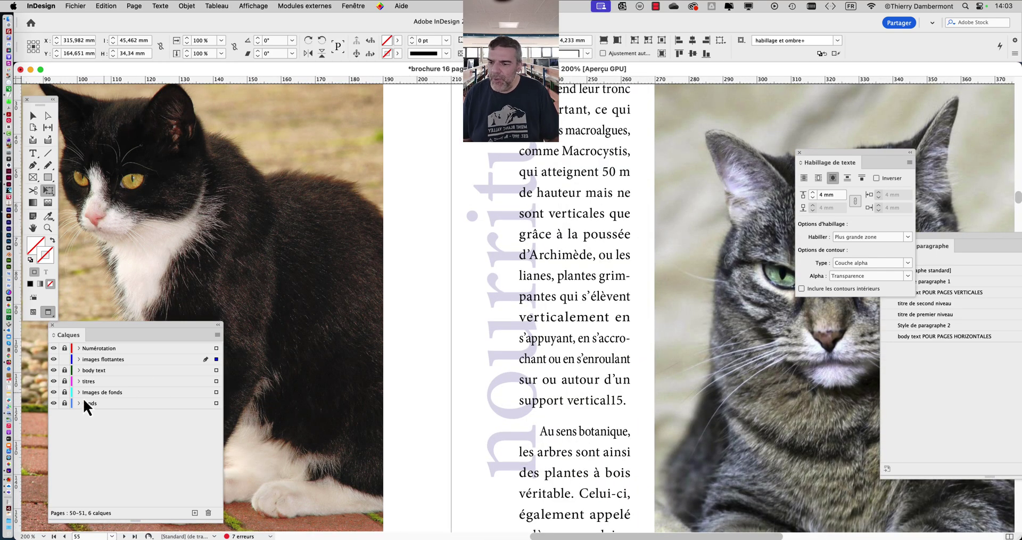
click(54, 382)
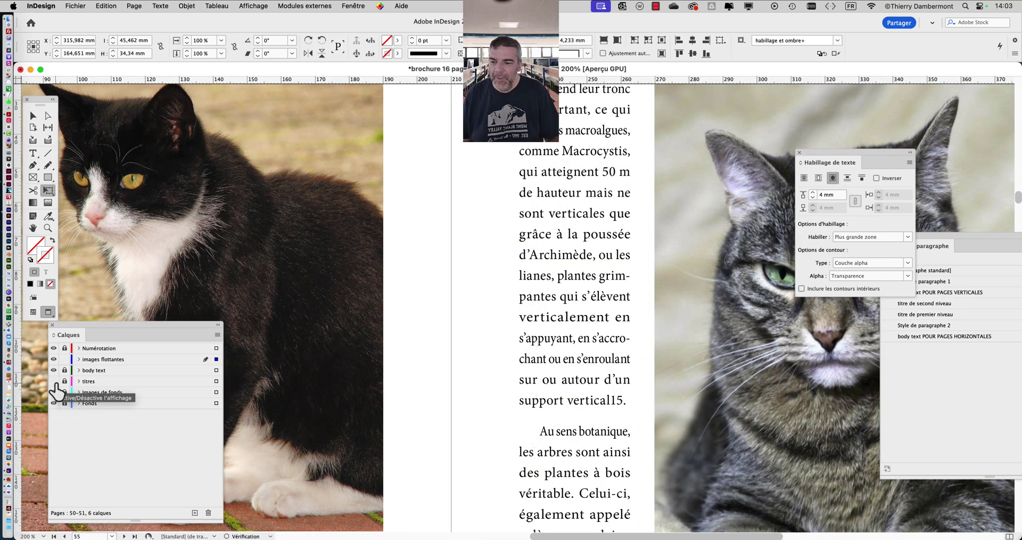
click(54, 381)
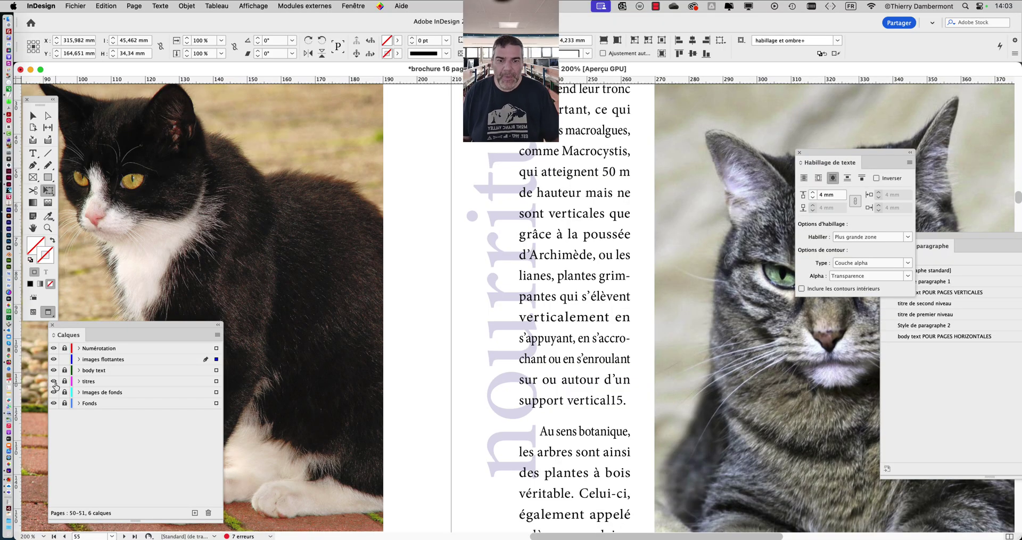
click(53, 381)
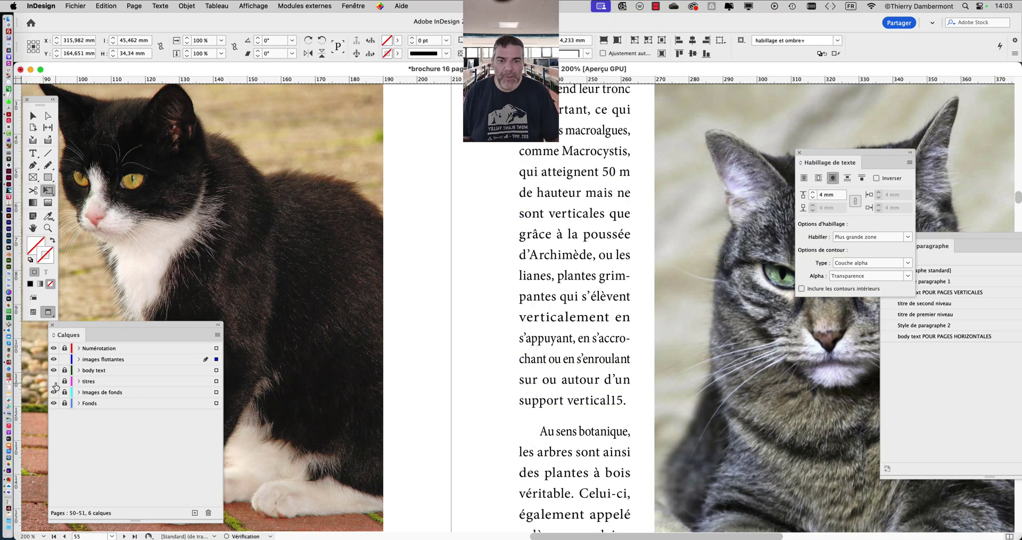
click(54, 381)
scroll(521, 264, up, 2)
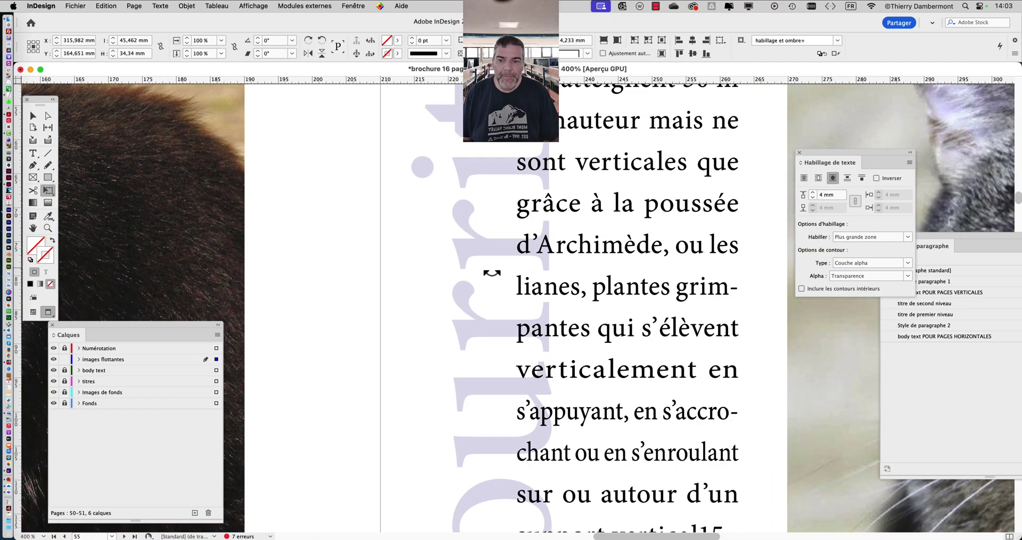
Examine the layouts of the spreads on pages 56–57 and 58–59, and return to the cat spread on pages 54–55
scroll(559, 334, down, 2)
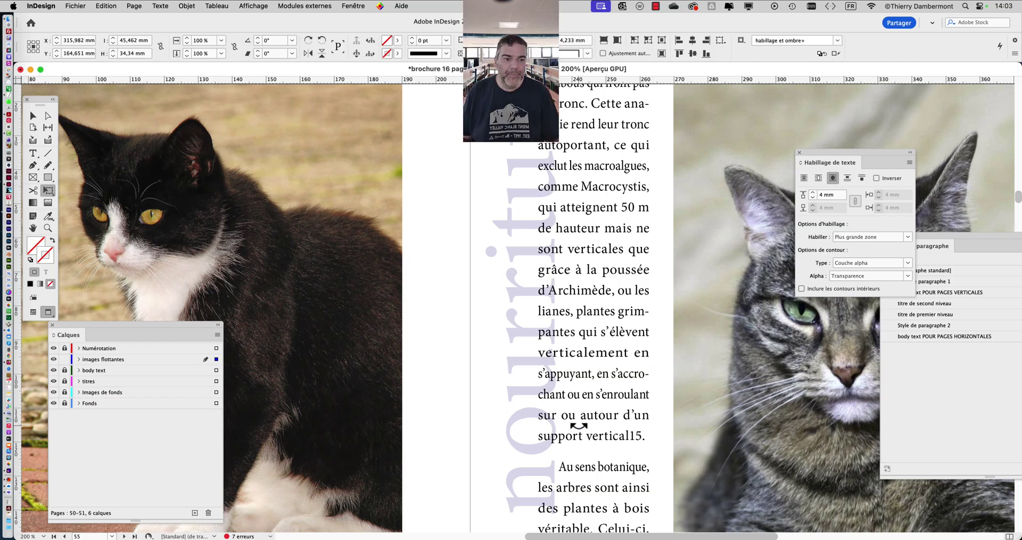
scroll(579, 426, down, 2)
scroll(545, 319, down, 3)
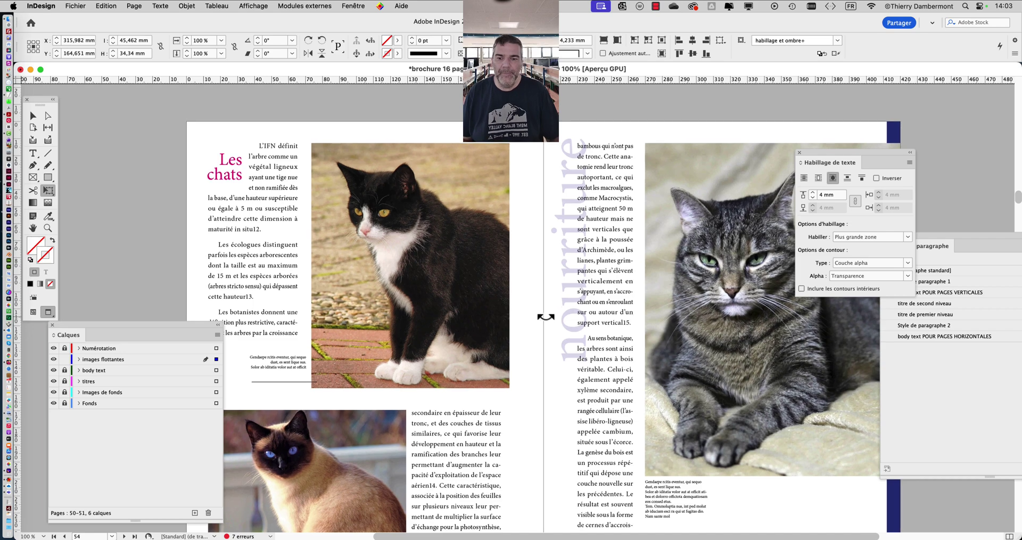
scroll(546, 317, down, 1)
scroll(479, 322, down, 3)
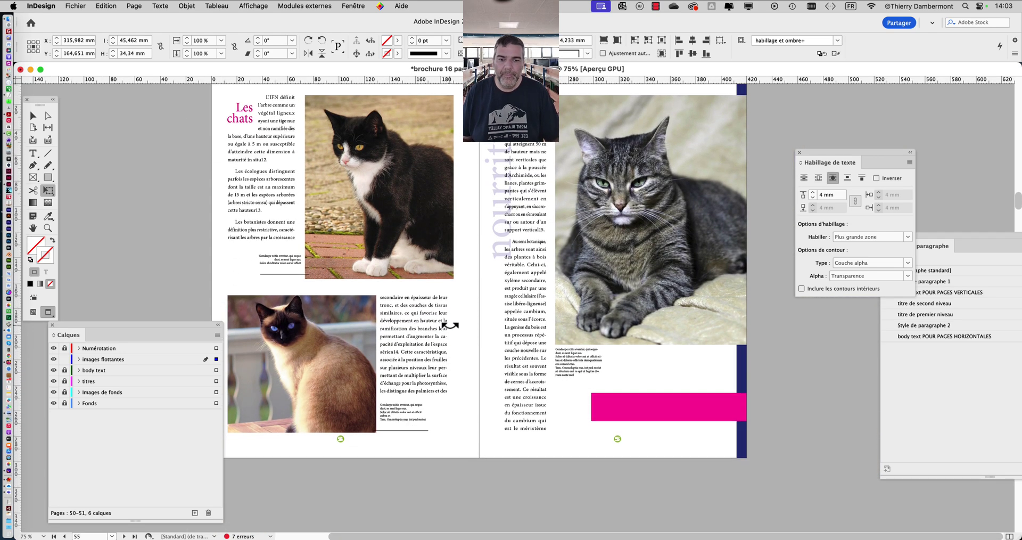
scroll(450, 325, down, 10)
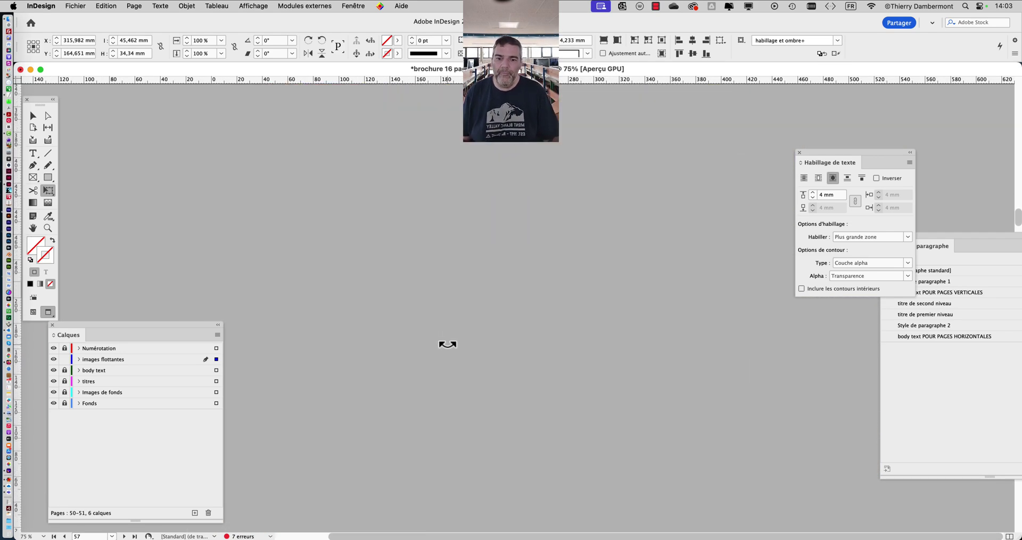
scroll(448, 344, down, 5)
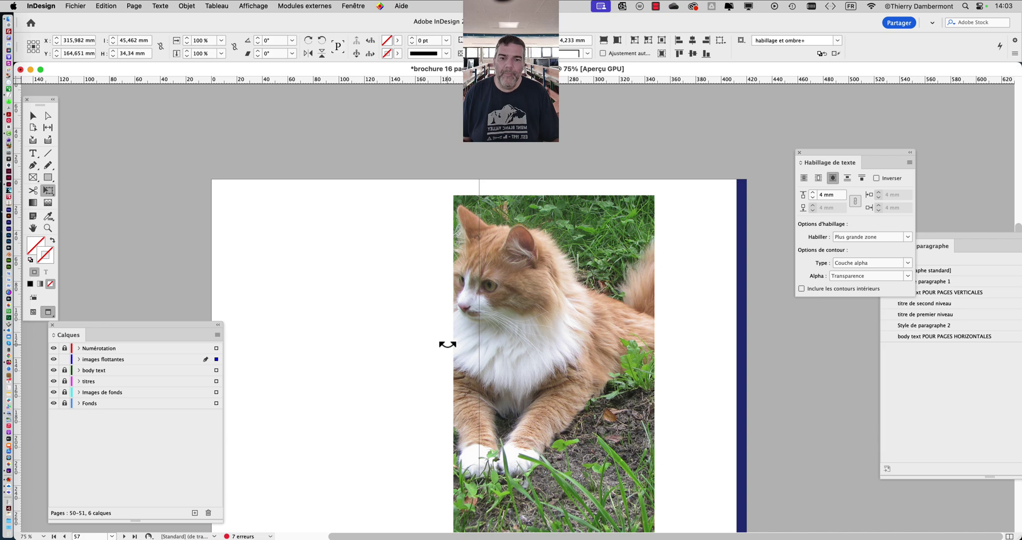
scroll(448, 344, down, 10)
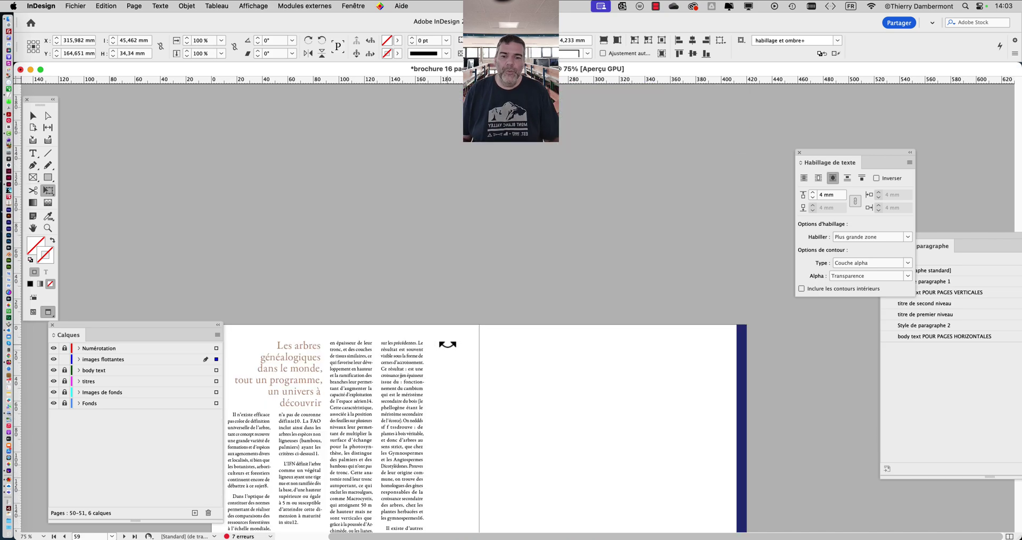
scroll(447, 344, down, 5)
scroll(448, 344, up, 3)
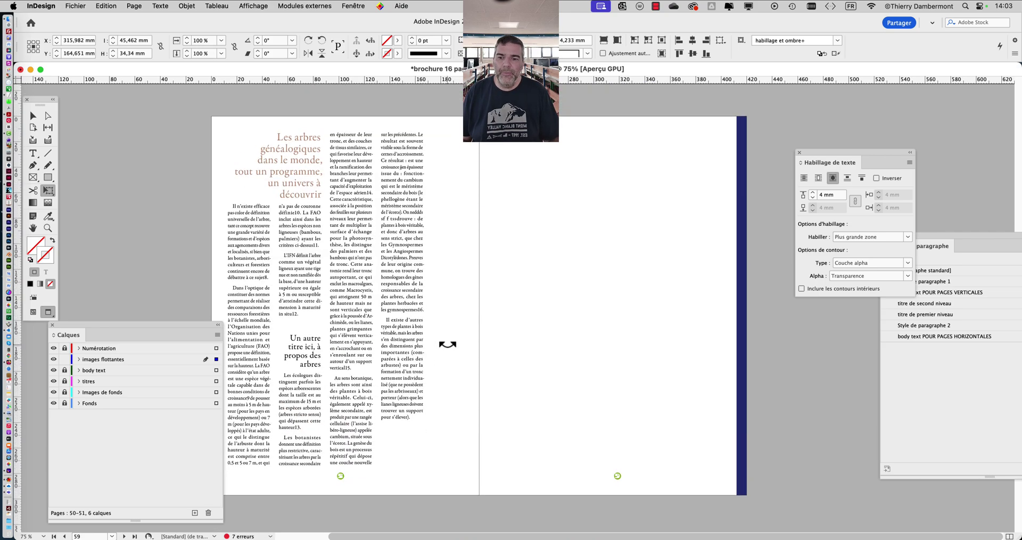
scroll(448, 344, up, 15)
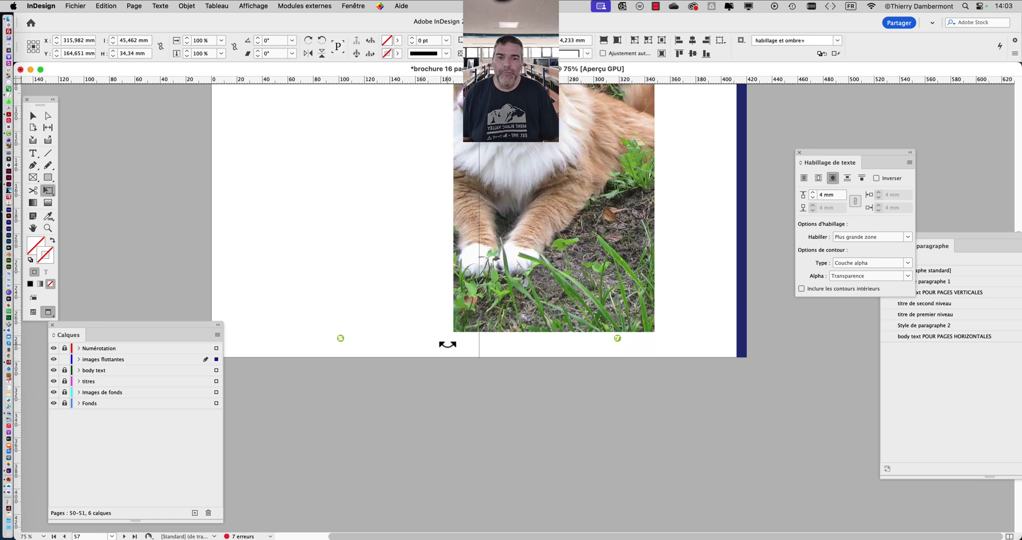
scroll(448, 344, down, 7)
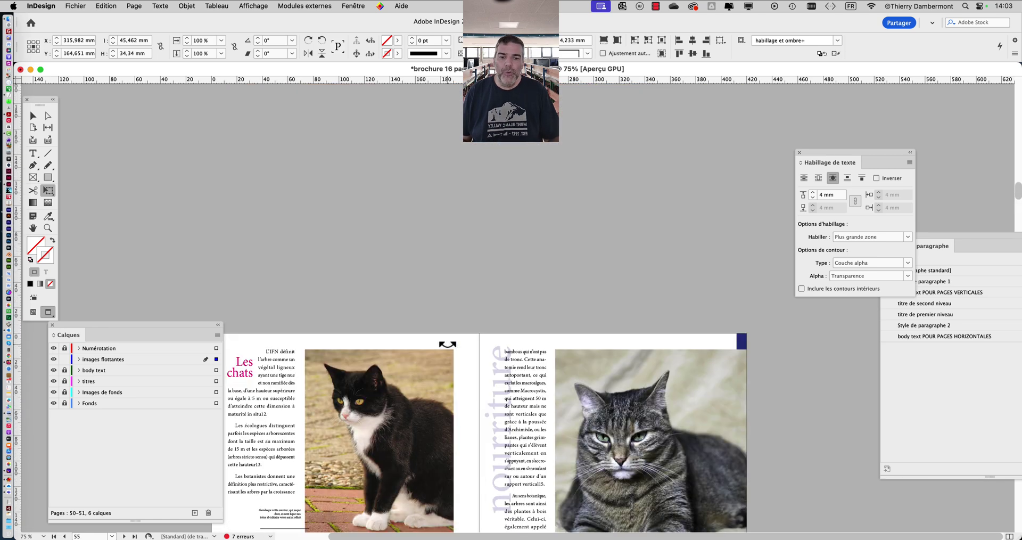
Show pages 54–55 in Normal view mode and move the Layers and Text Wrap panels clear of the spread
drag(198, 330, 162, 382)
click(35, 313)
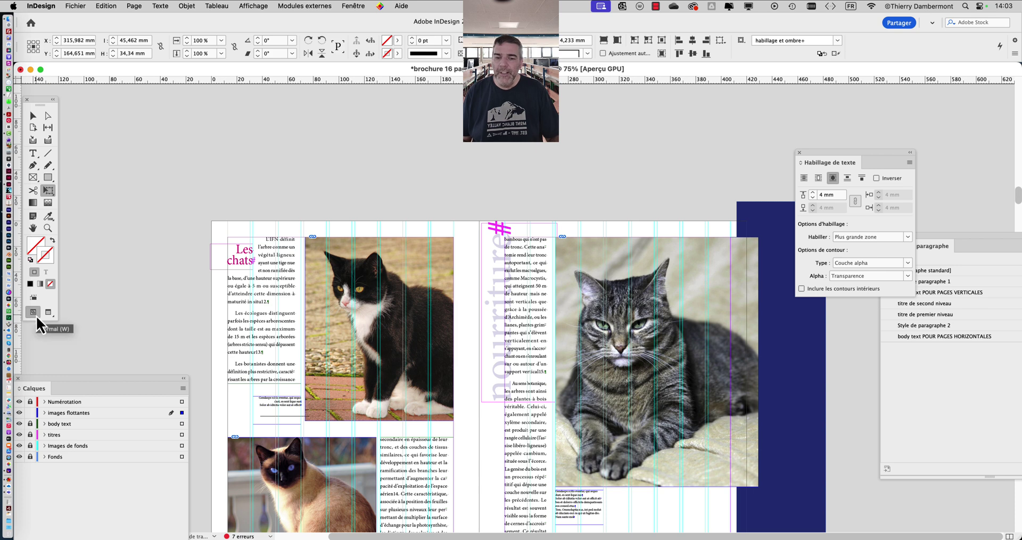
scroll(479, 339, down, 2)
scroll(480, 341, down, 3)
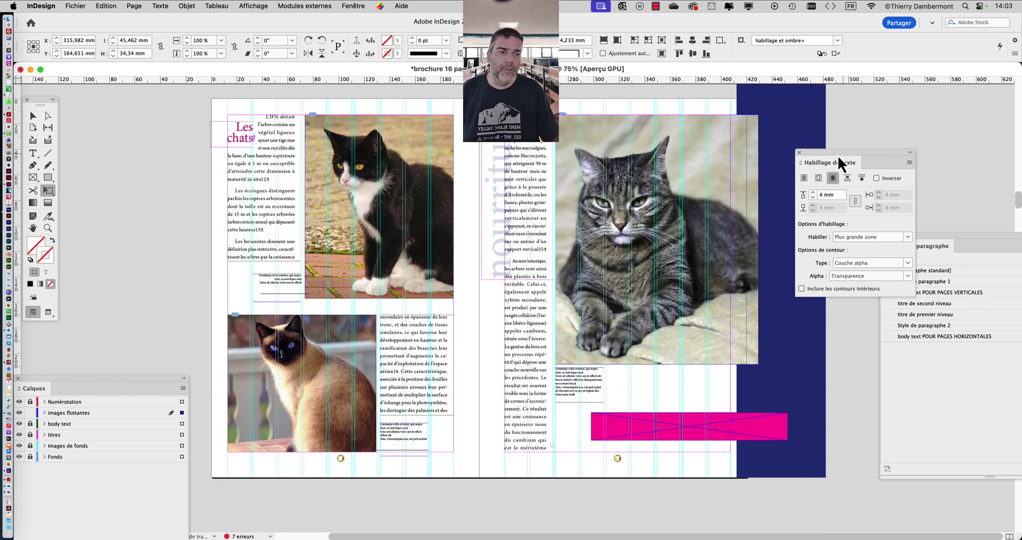
drag(838, 156, 911, 133)
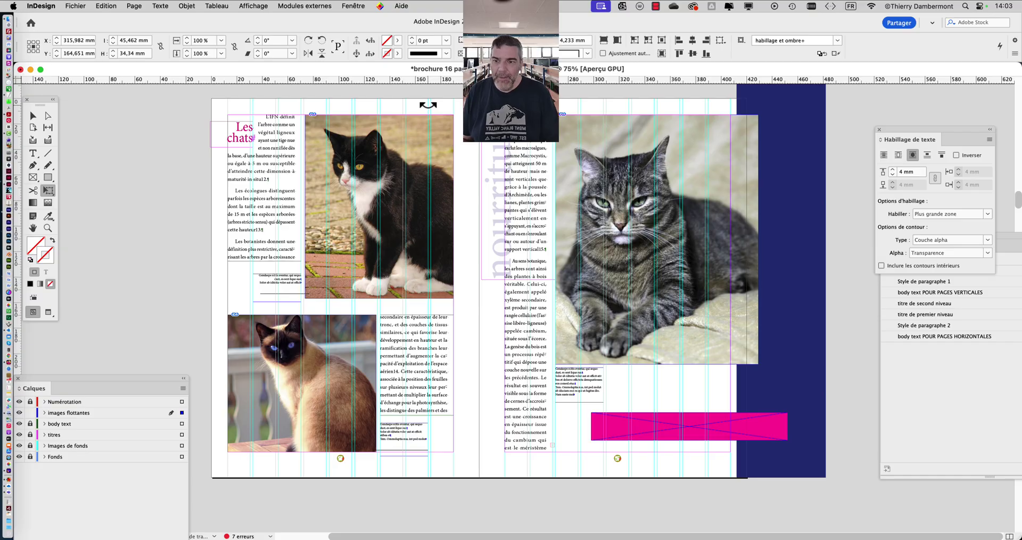
Compare the frames and column guides of the preceding airplane spread with those of pages 54–55, and return to Preview
click(34, 118)
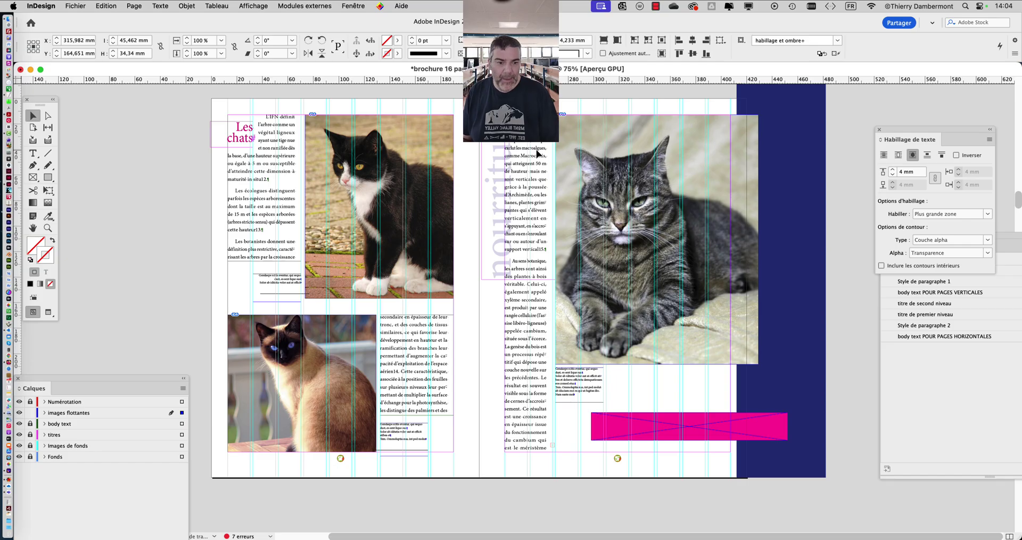
scroll(584, 258, up, 10)
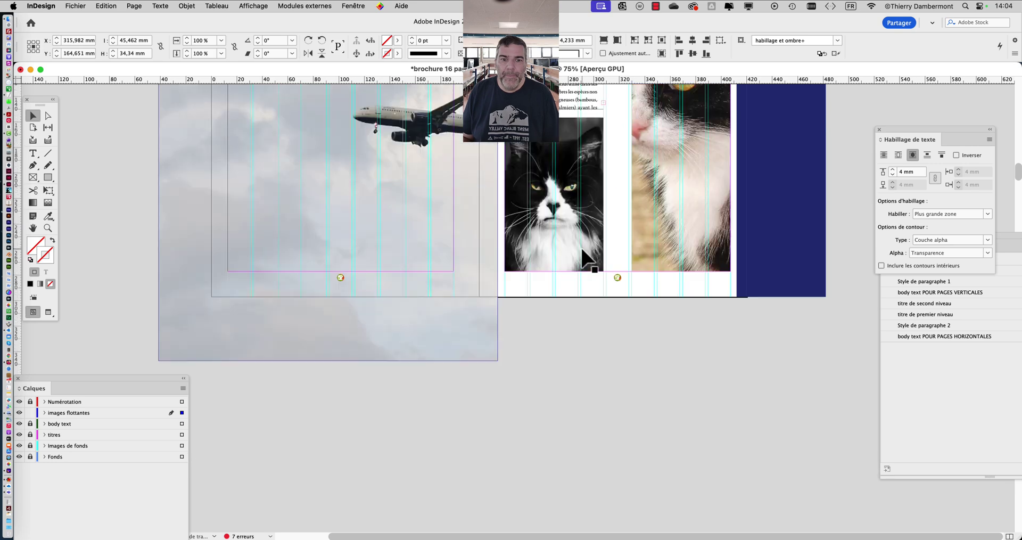
scroll(582, 249, up, 5)
scroll(582, 250, down, 8)
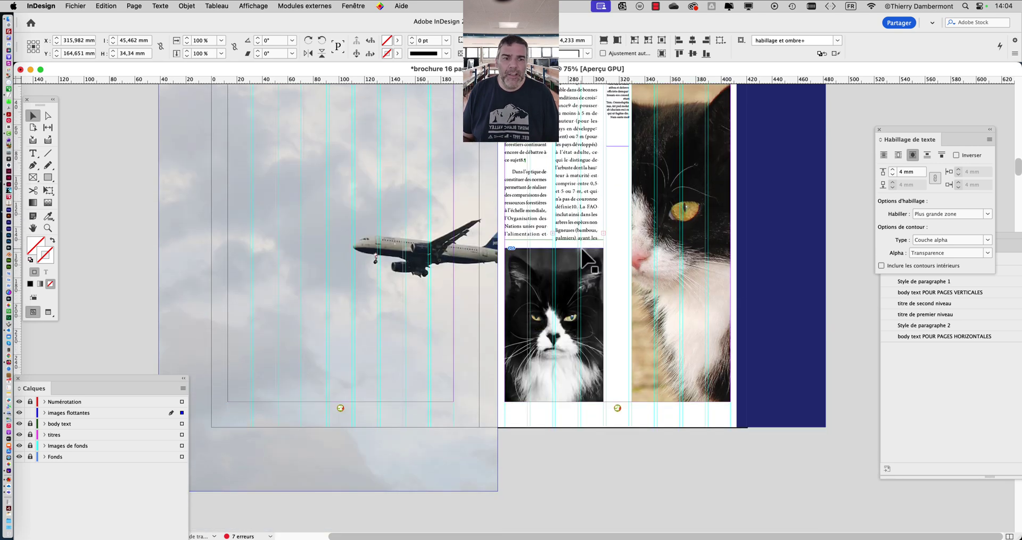
scroll(582, 250, down, 15)
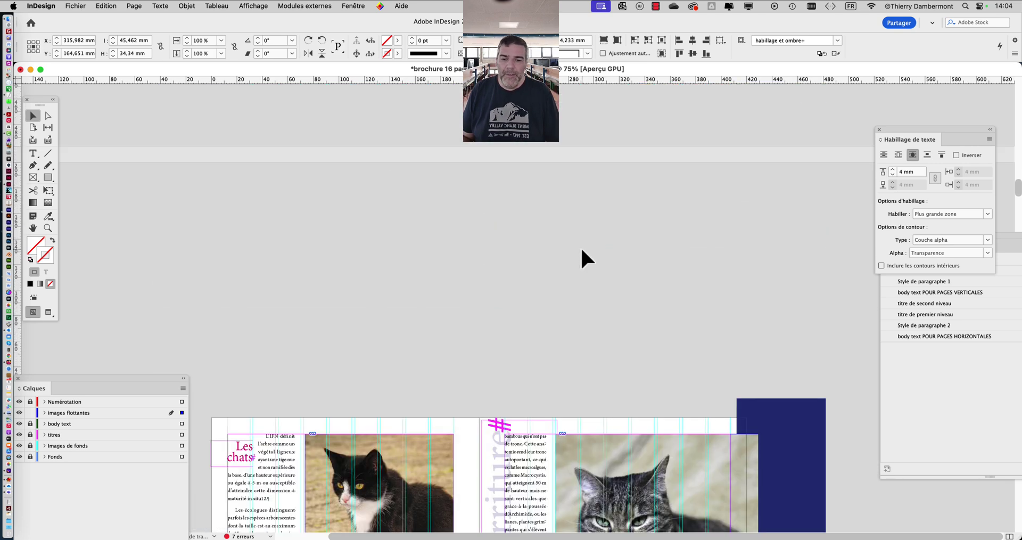
scroll(580, 247, down, 4)
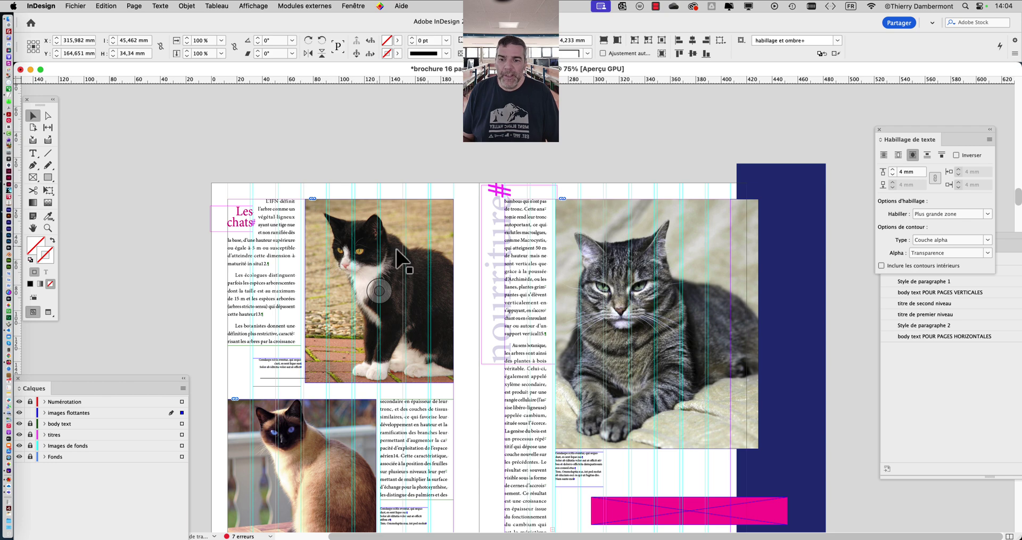
scroll(389, 263, down, 4)
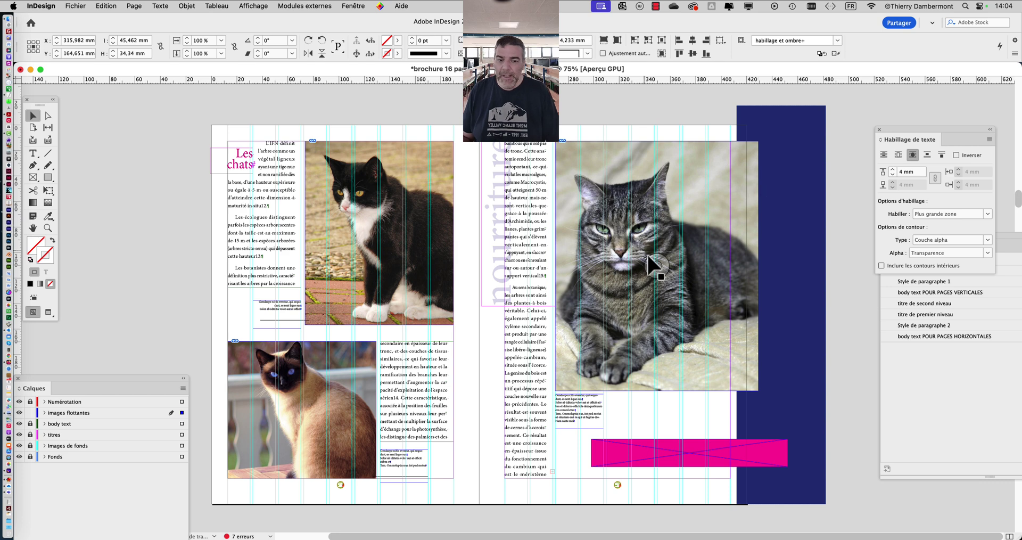
scroll(648, 255, down, 1)
click(53, 313)
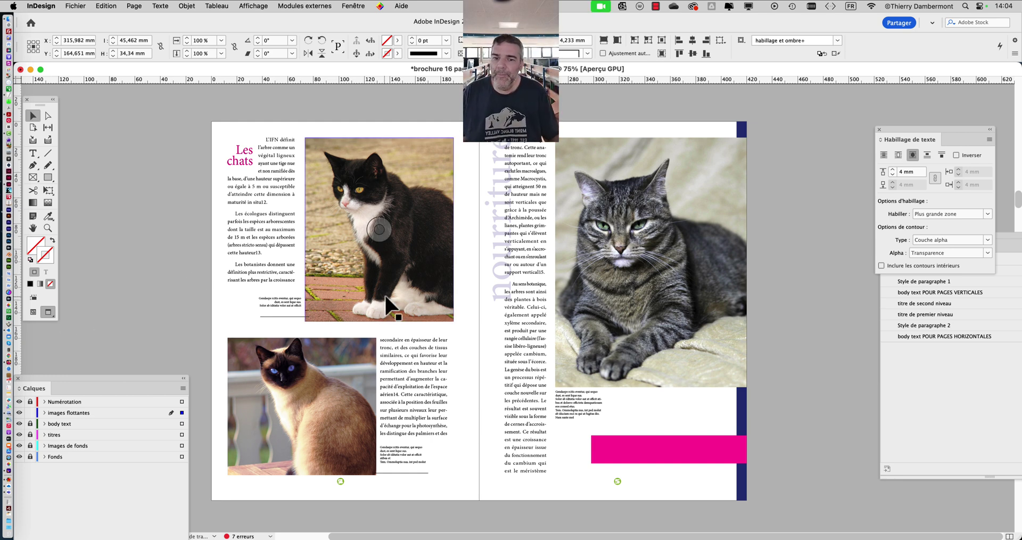
scroll(390, 309, down, 1)
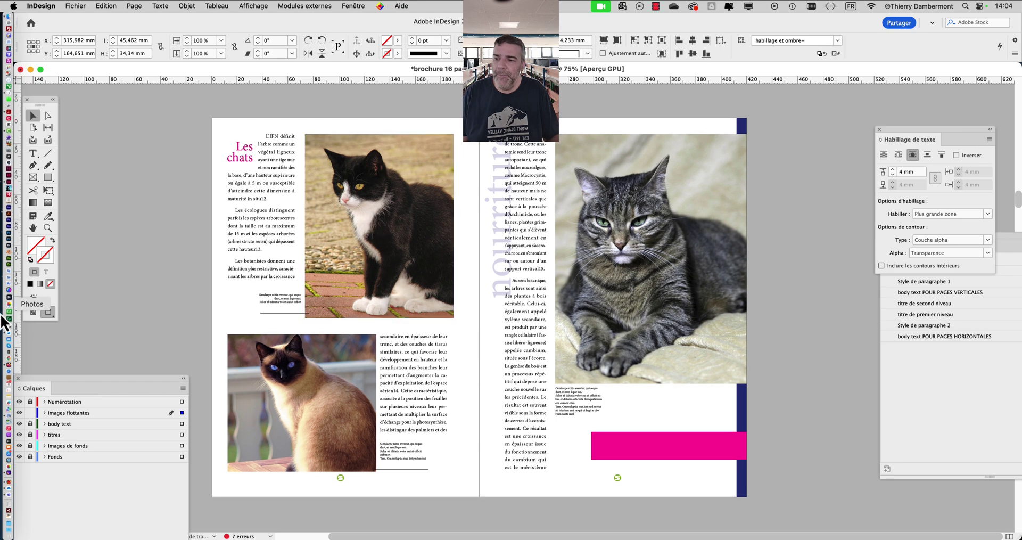
Switch to Firefox and search Bing in a new tab for "pinterest magazine grid indesign"
mouse_move(11, 276)
click(17, 364)
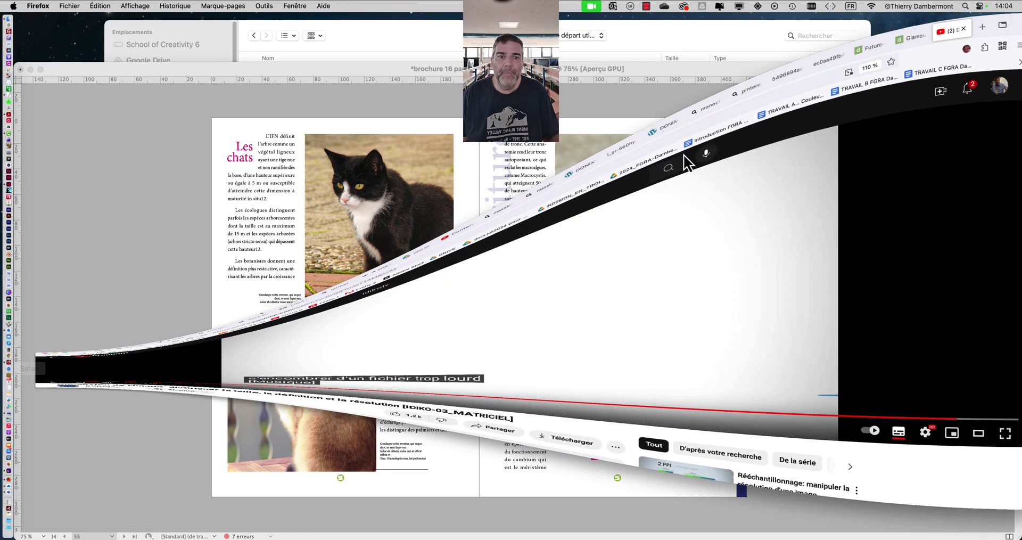
click(955, 26)
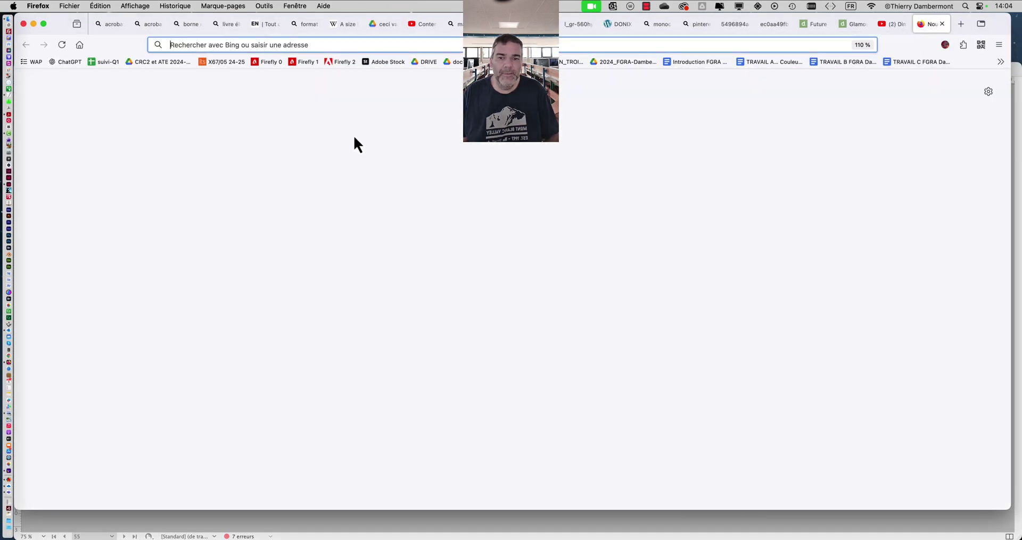
click(210, 45)
text(pin)
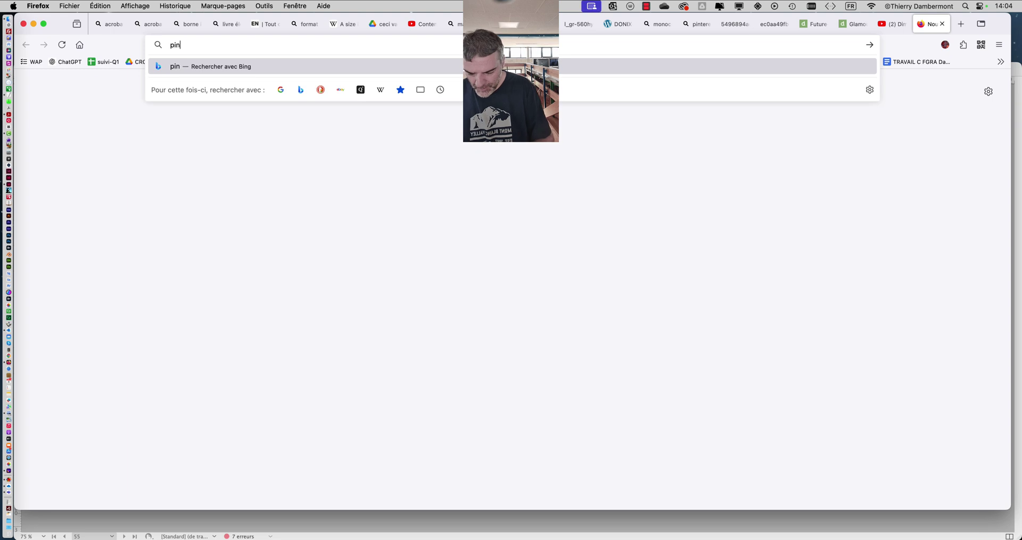
text(terst ma)
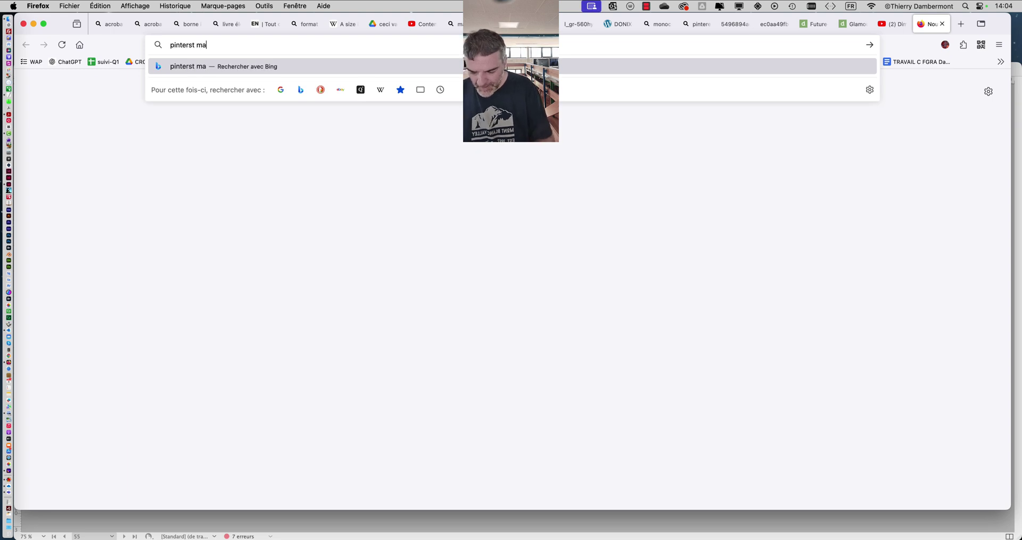
text(gazine gri)
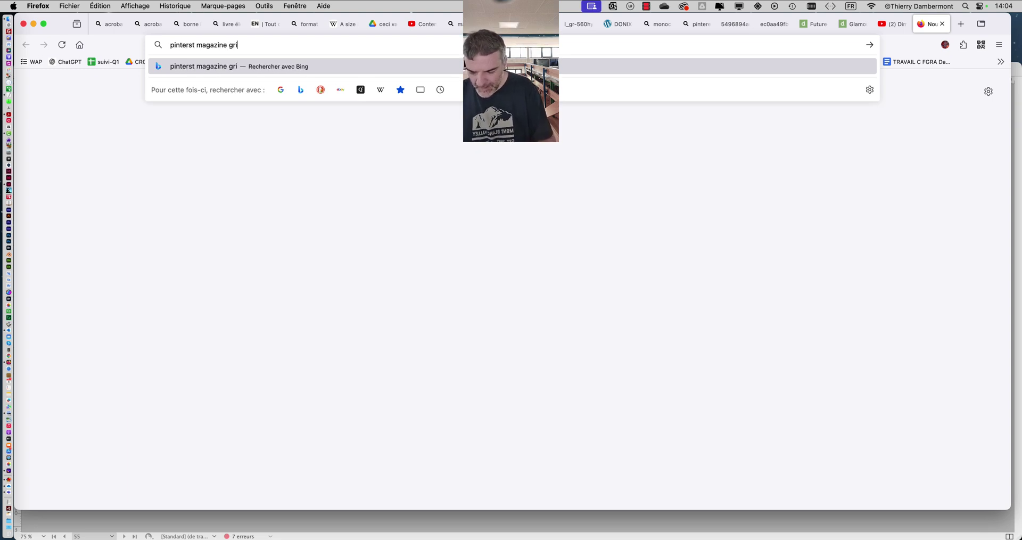
text(d indesign)
key(Return)
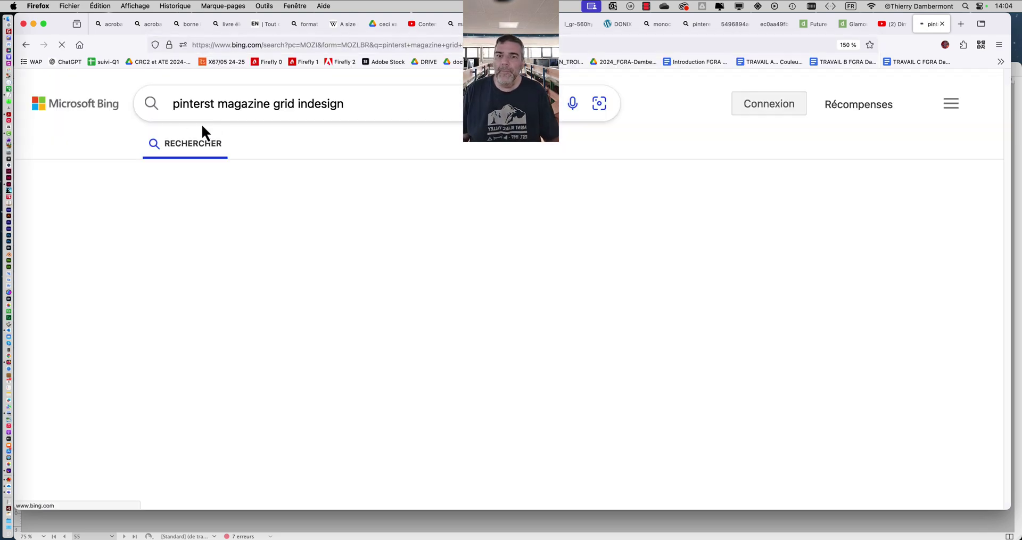
click(206, 106)
text(e)
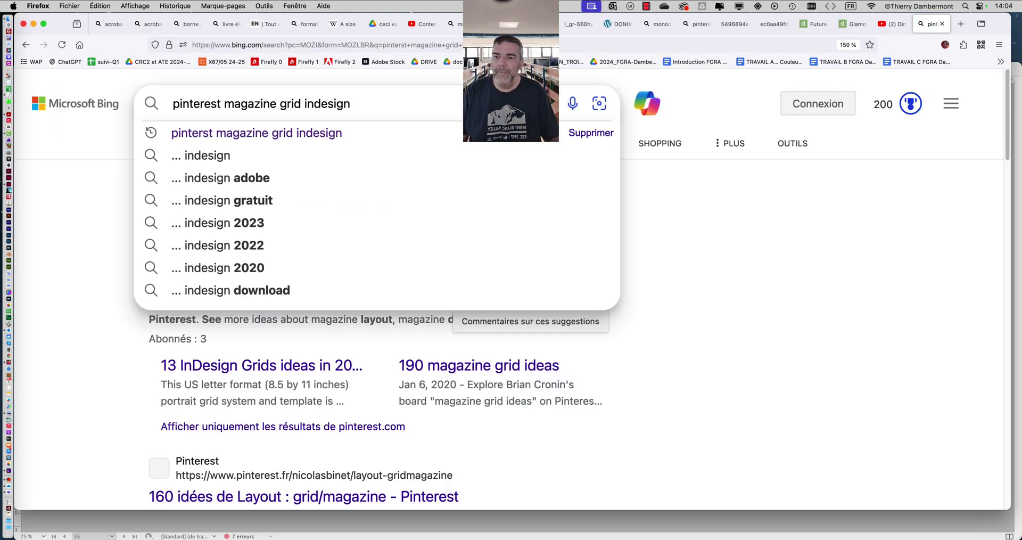
key(Return)
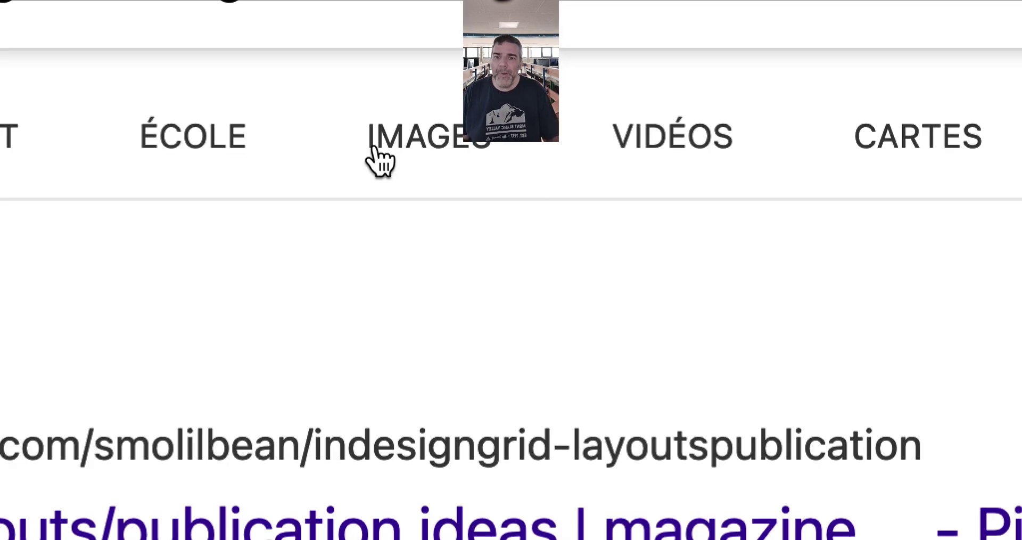
Show the image results for the query and open the "35 InDesign Magazine Templates 2024 - DesignerCandies" picture
click(374, 152)
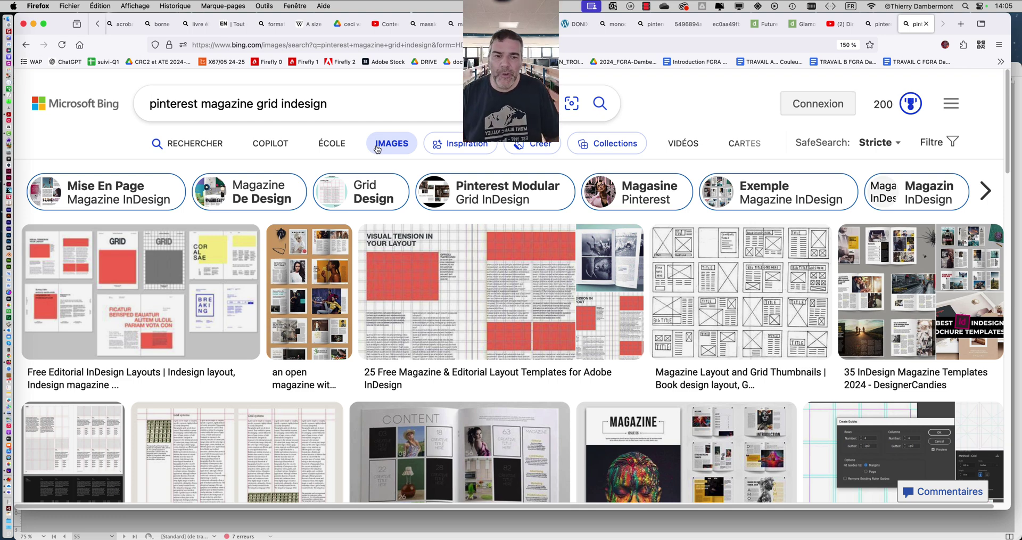
click(879, 254)
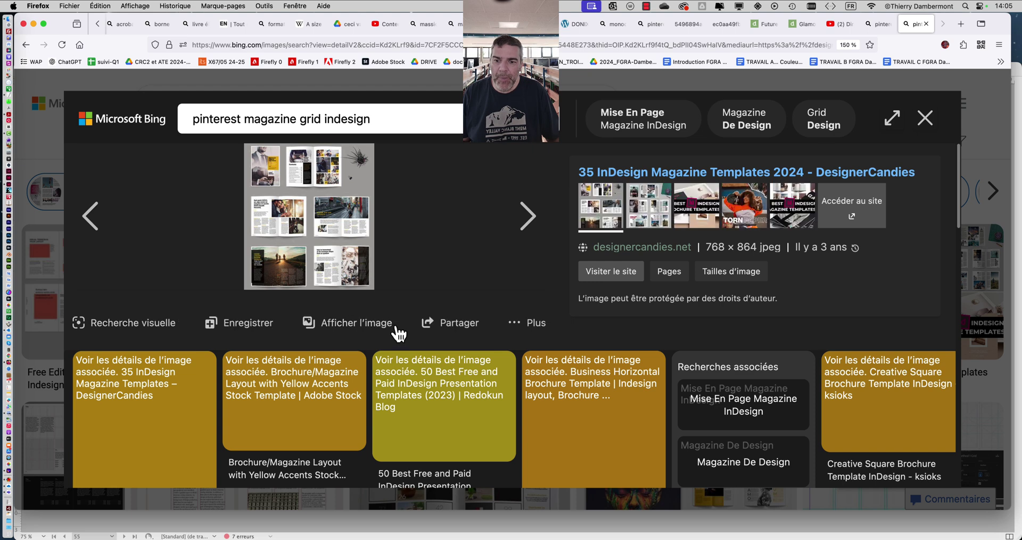
View the DesignerCandies magazine template picture at full size, and return to the image results
click(369, 325)
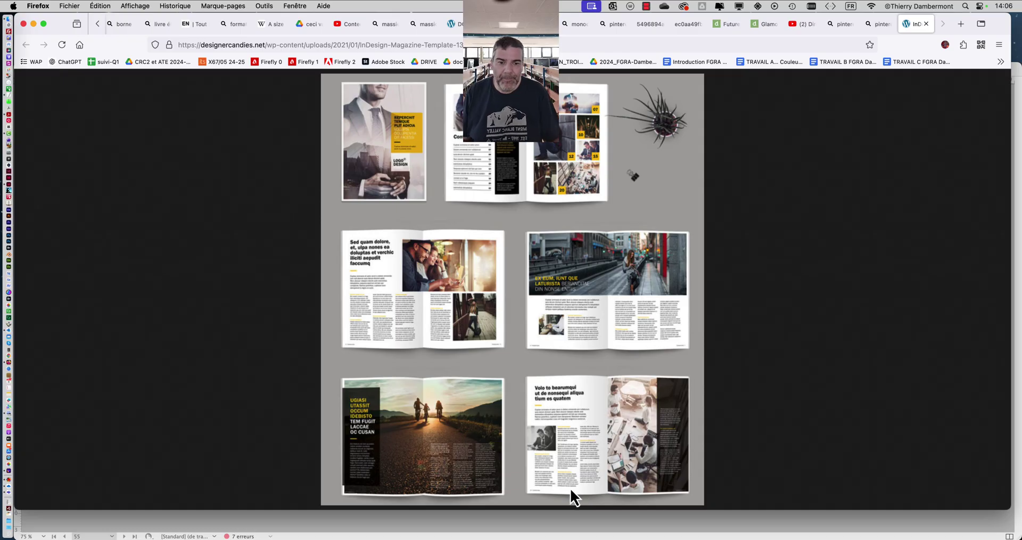
click(881, 26)
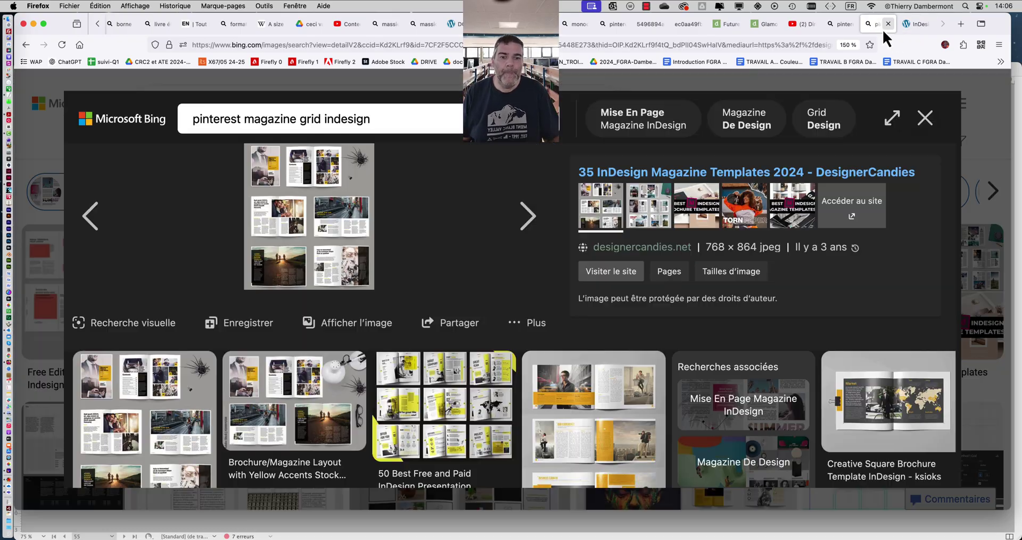
click(926, 119)
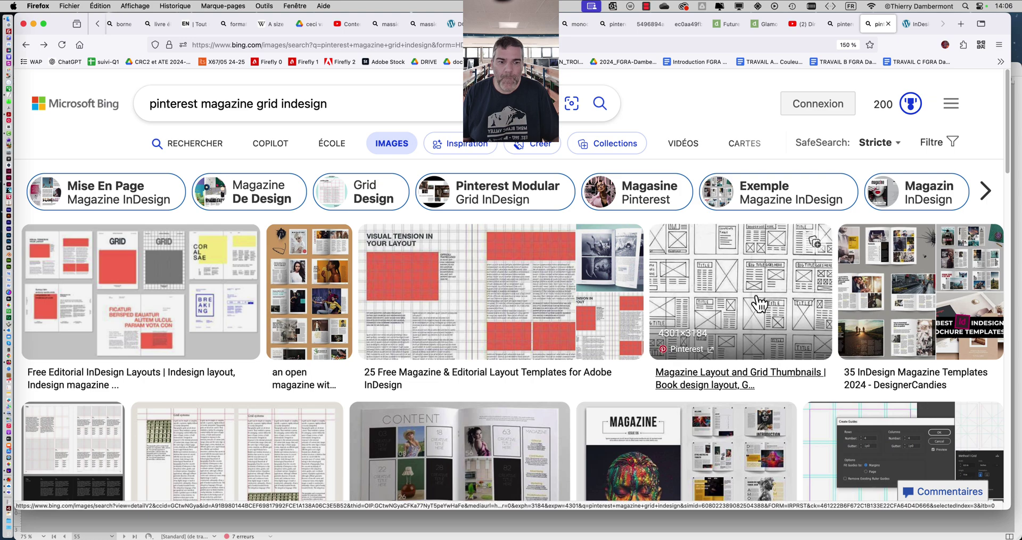
Open the "InDesign Clean & Minimalist Magazine Layout" picture at full size and enlarge it to 120%
scroll(759, 305, down, 10)
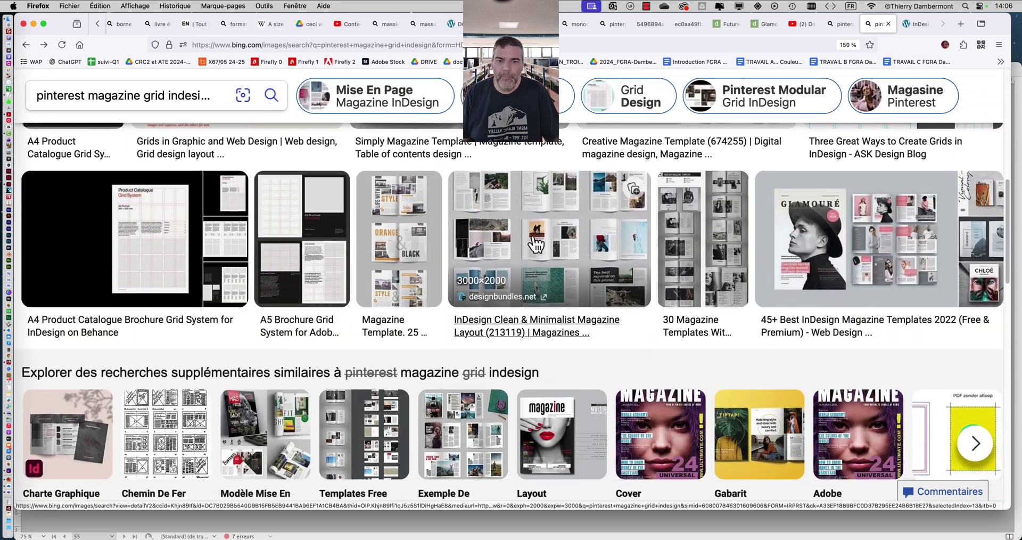
click(535, 244)
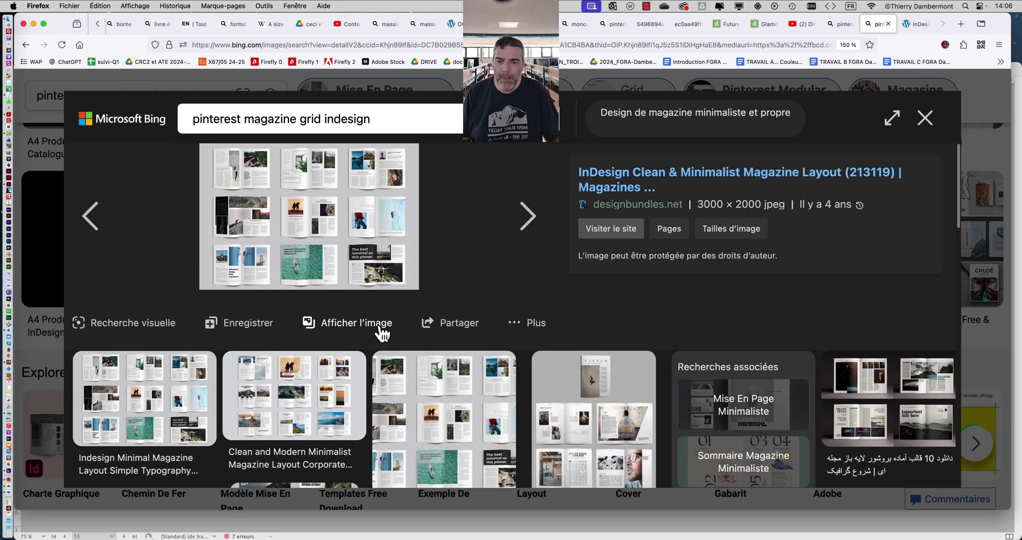
click(382, 330)
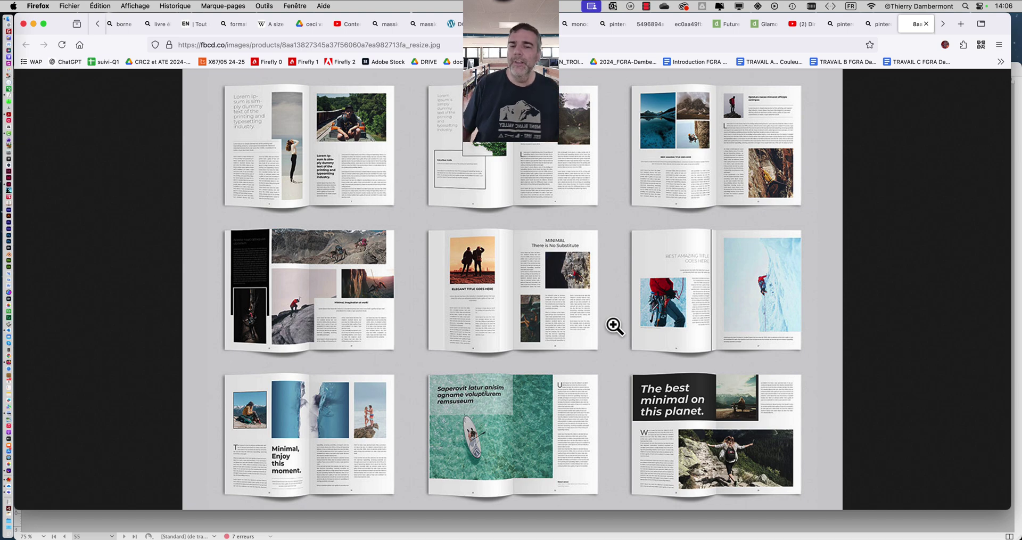
key(super+plus)
key(super+plus)
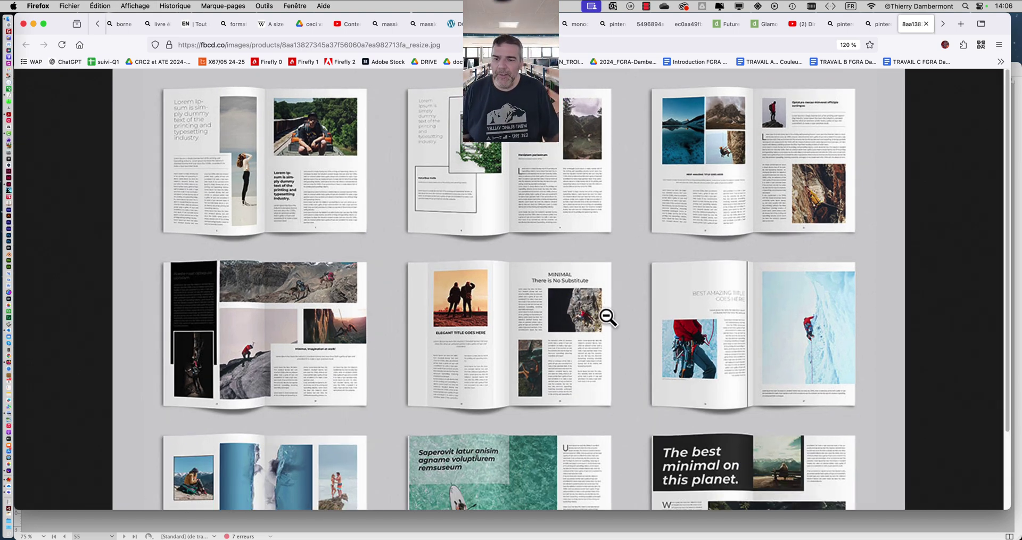
Compare the column and image layouts across the minimalist magazine's nine spreads, and return to the image results
scroll(605, 309, down, 4)
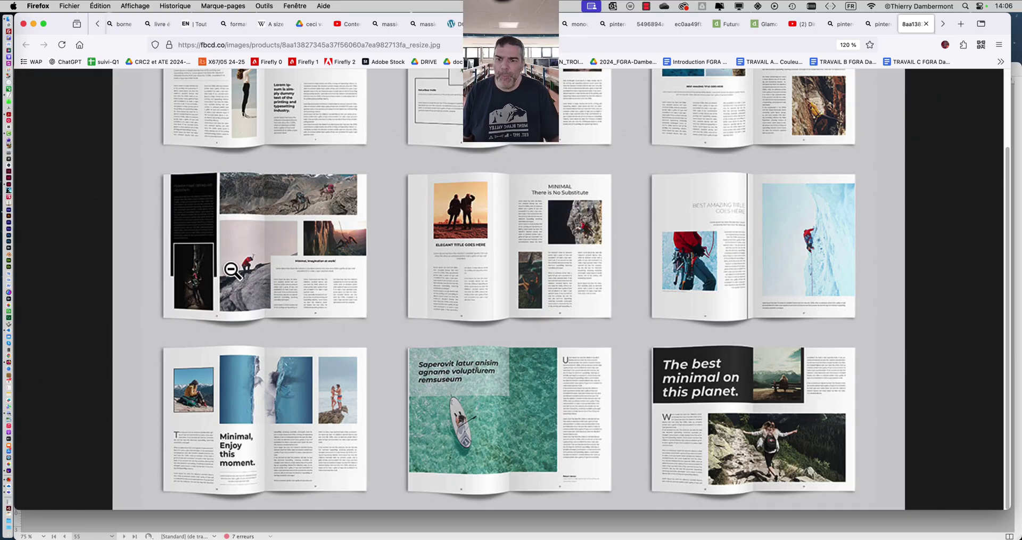
scroll(232, 270, up, 3)
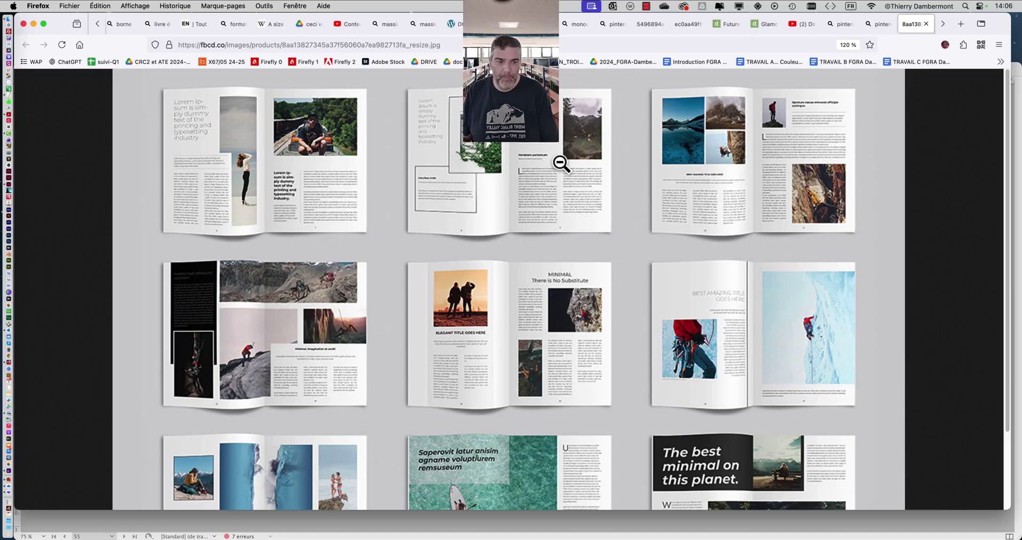
scroll(612, 179, down, 3)
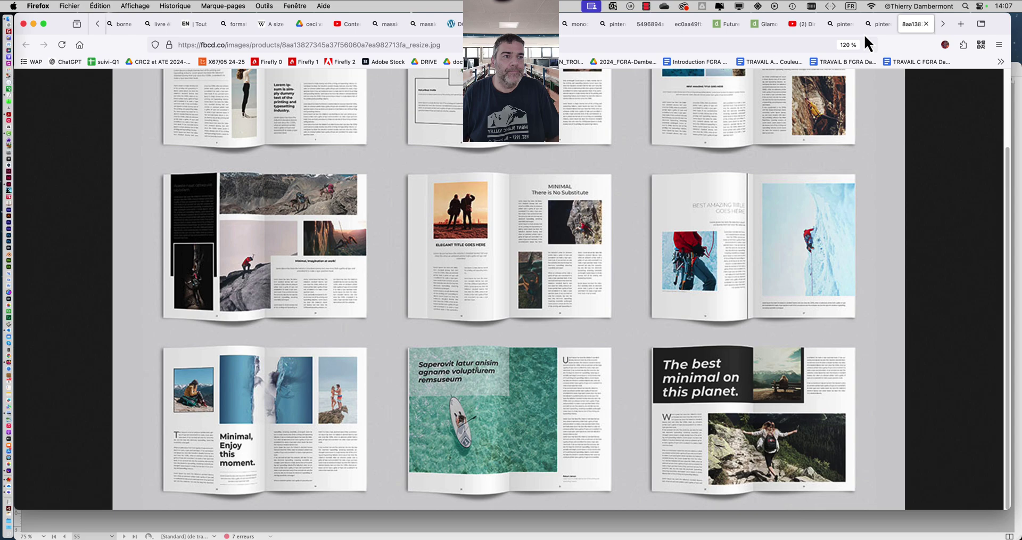
click(883, 24)
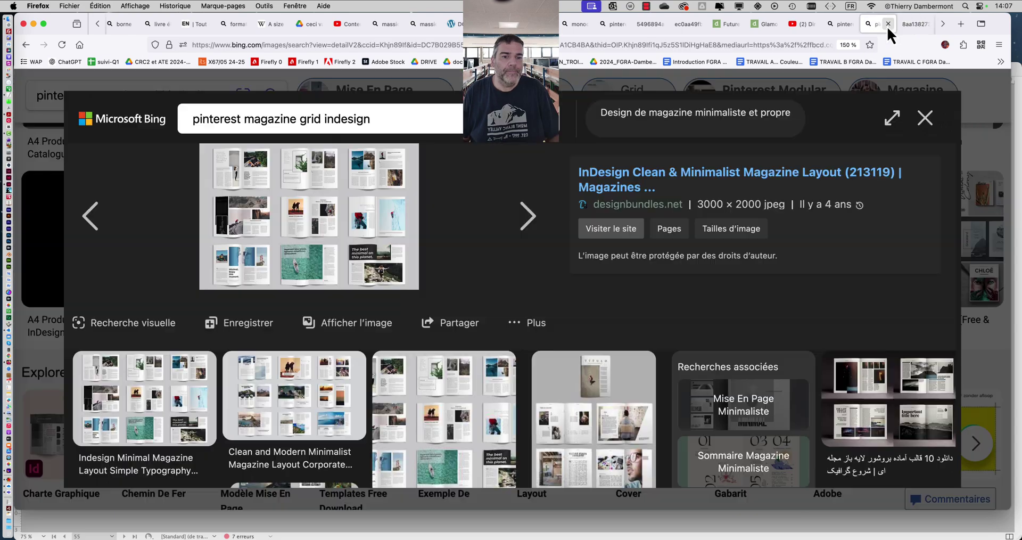
click(925, 114)
View the "Colorful Architecture Magazine" picture from Pinterest at full size, and return to the image results
scroll(545, 303, down, 6)
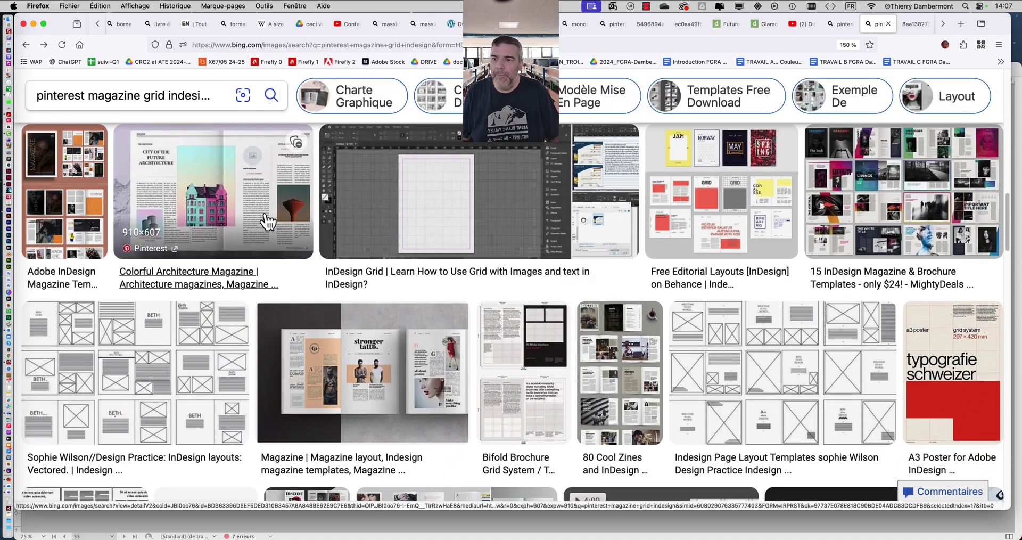
click(268, 221)
click(374, 321)
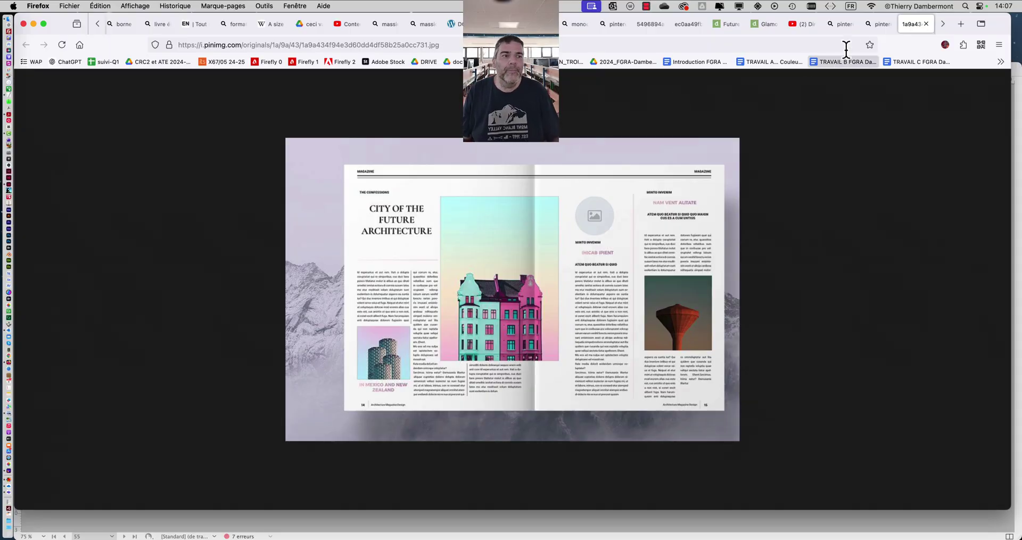
click(875, 28)
click(924, 114)
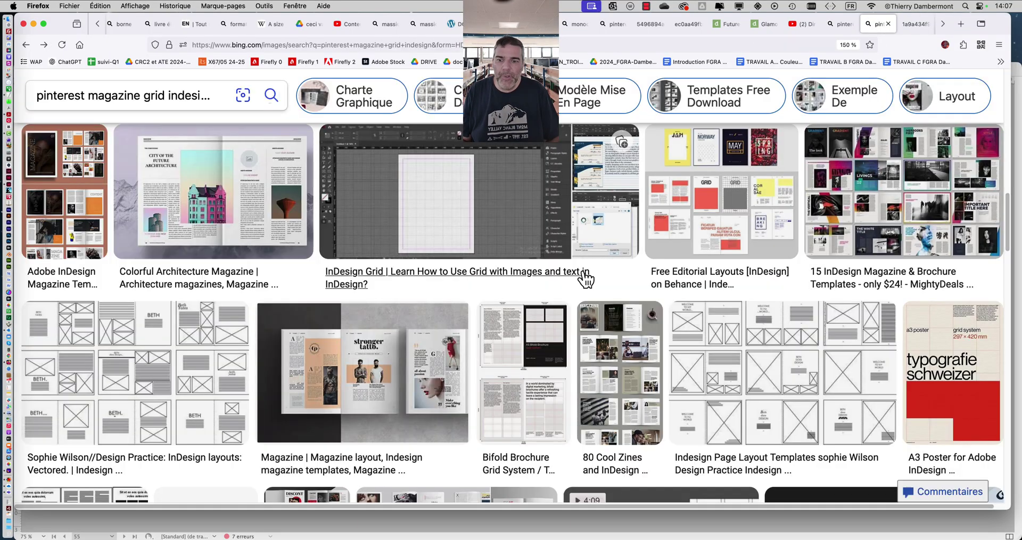
Open the "Fashion Magazine Layout InDesign" picture at full size and magnify its spreads
scroll(582, 279, down, 1)
scroll(579, 281, down, 5)
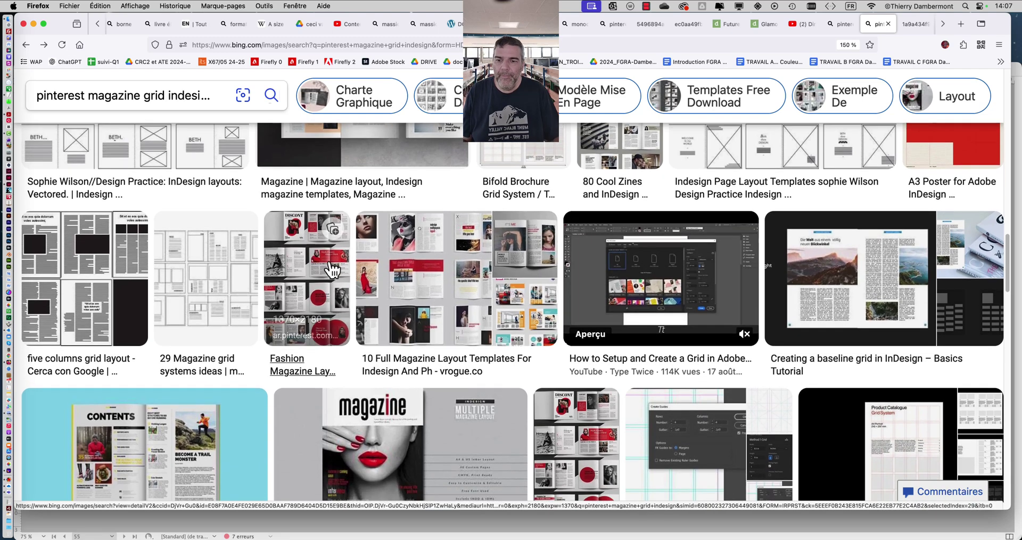
click(331, 269)
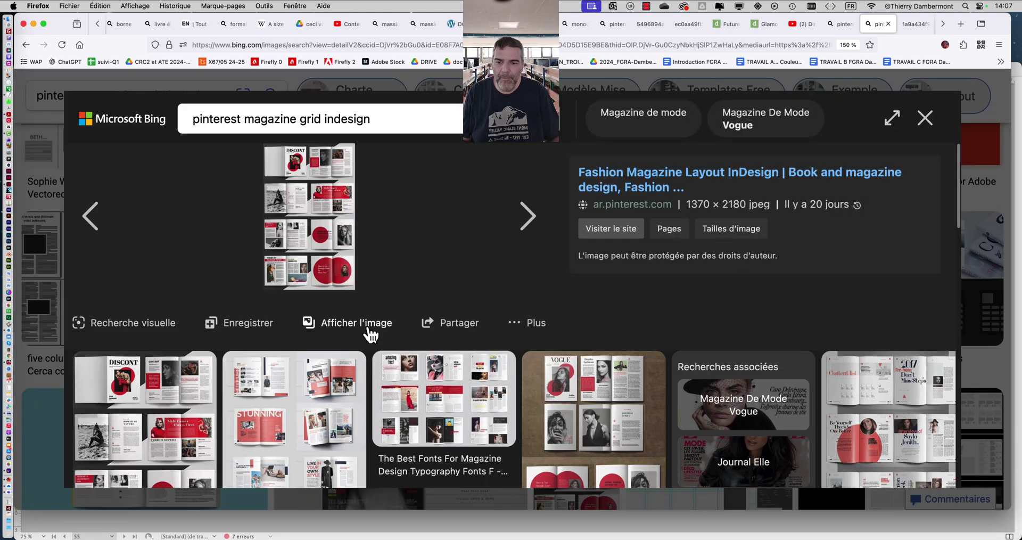
click(356, 322)
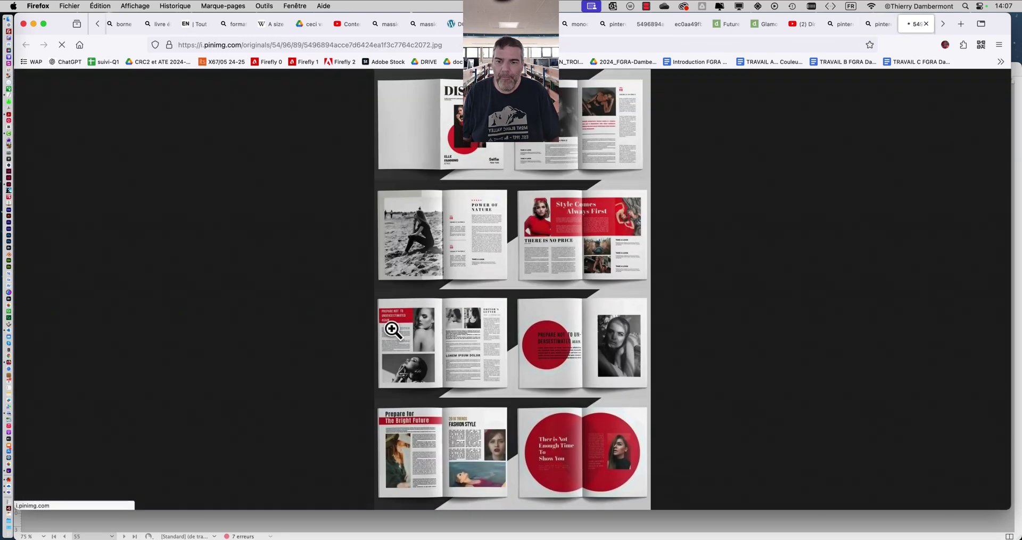
click(573, 245)
Examine the columns, text blocks and photo placement of the red fashion magazine spreads, from the cover down to the last row
scroll(478, 158, up, 1)
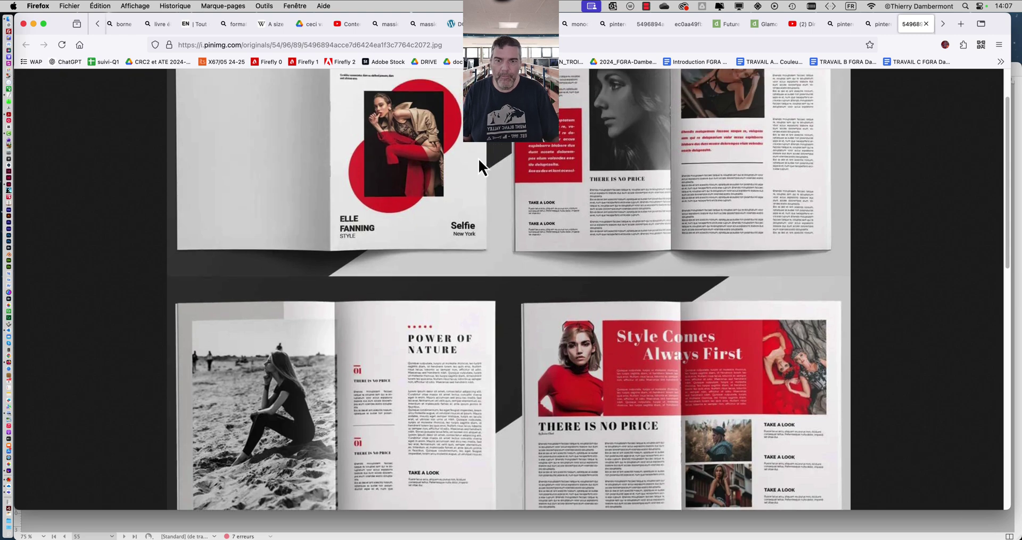
scroll(477, 158, up, 3)
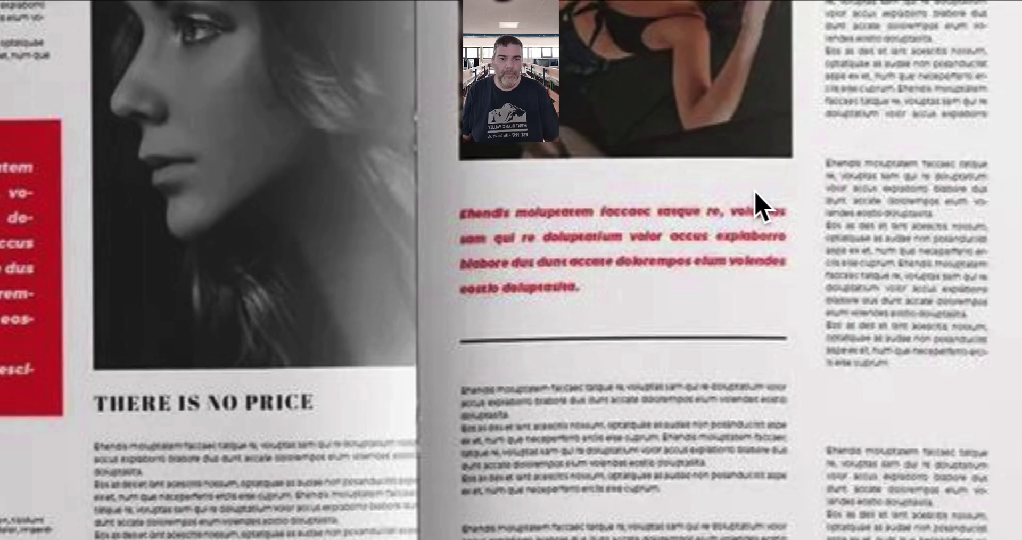
scroll(755, 196, down, 2)
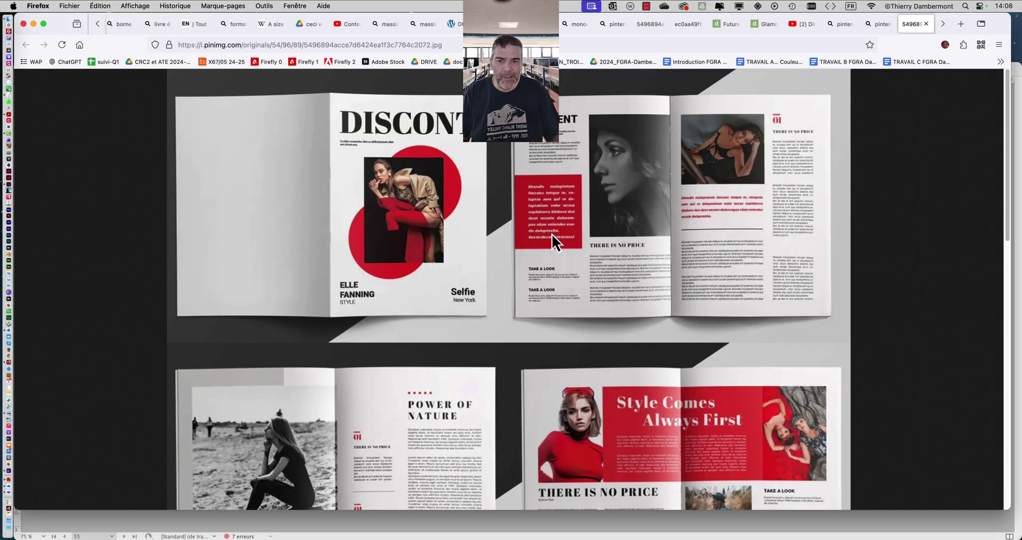
scroll(563, 248, down, 5)
scroll(563, 247, down, 4)
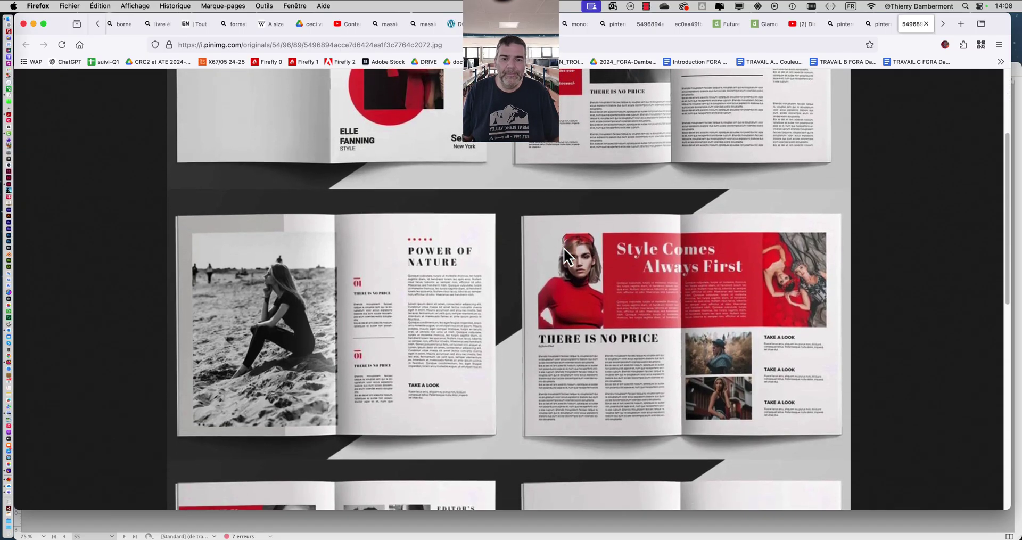
scroll(683, 244, down, 1)
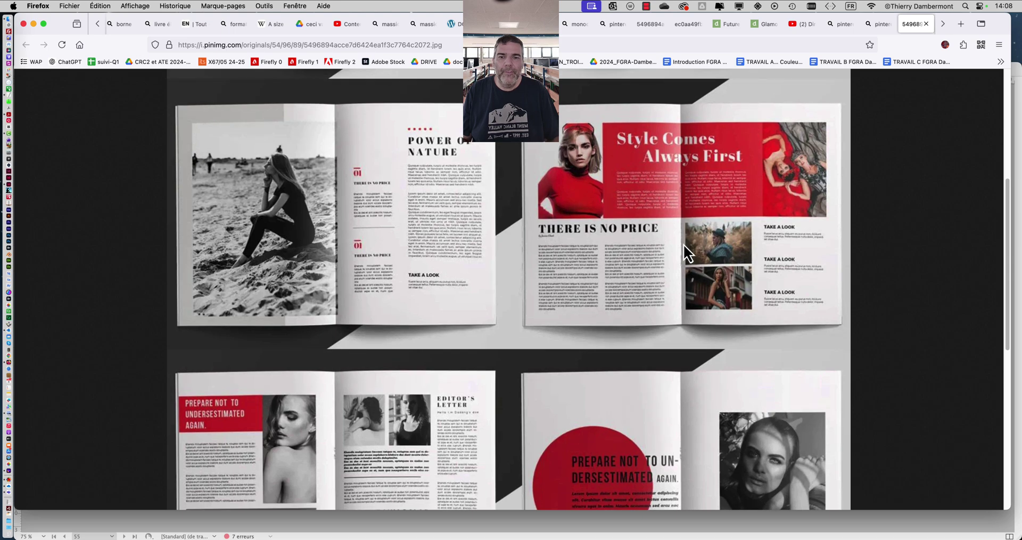
scroll(684, 244, up, 8)
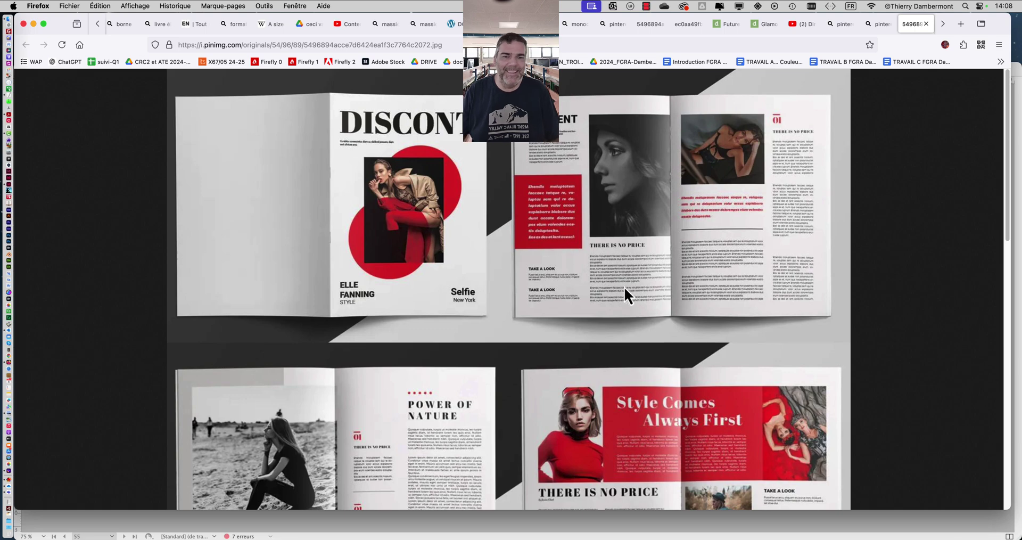
scroll(623, 276, down, 3)
scroll(621, 272, down, 5)
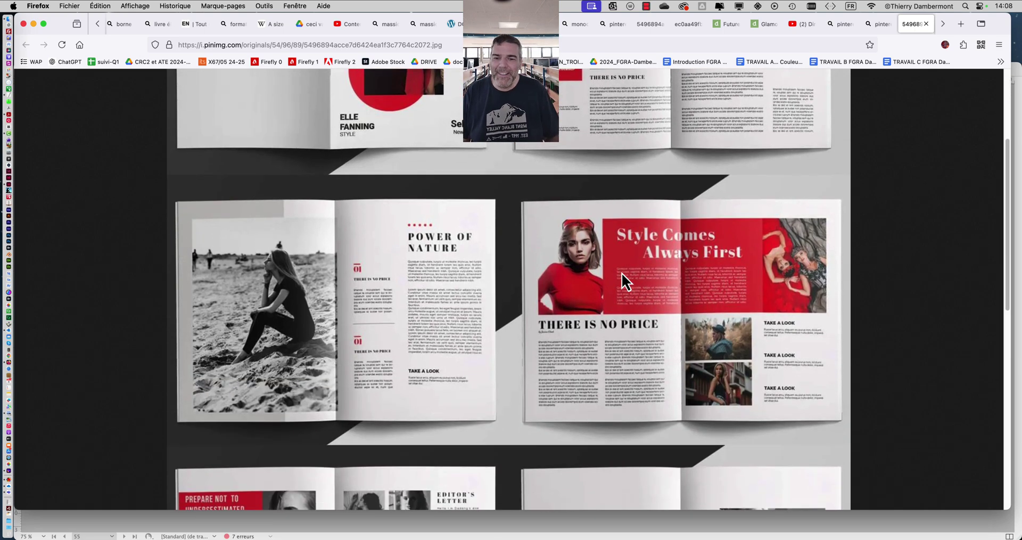
scroll(622, 274, down, 1)
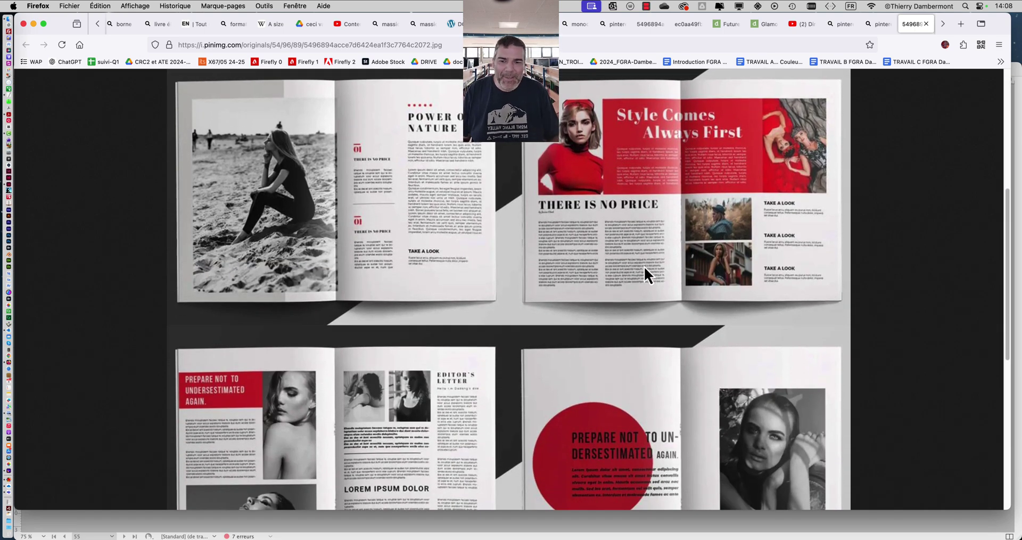
scroll(643, 269, down, 5)
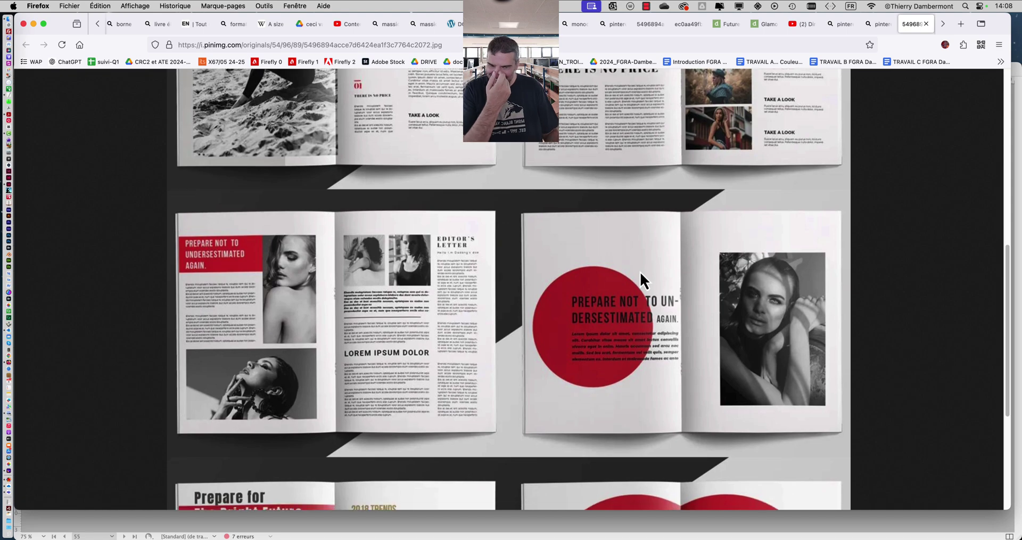
scroll(638, 273, down, 4)
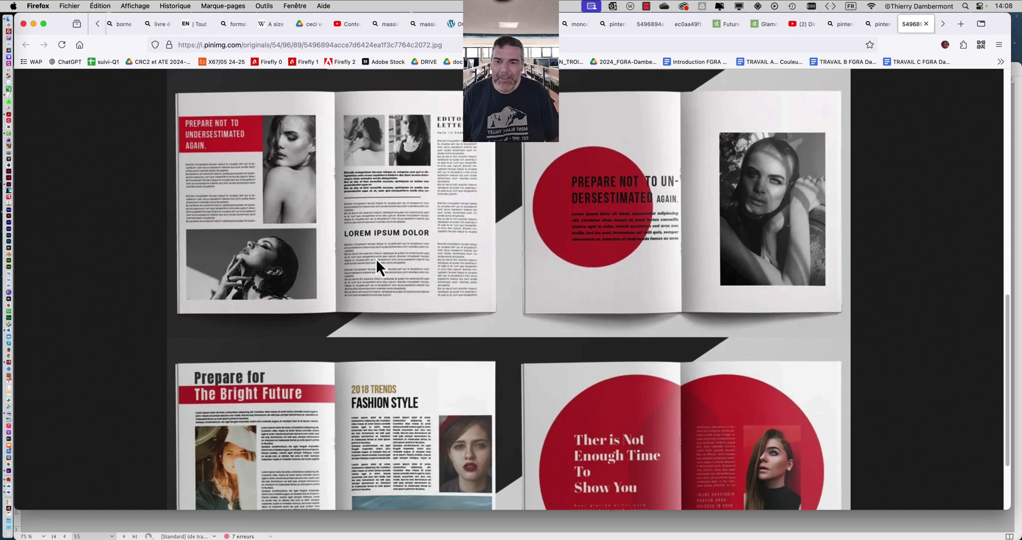
scroll(346, 242, down, 1)
Return to the magazine grid image results and browse further layout examples
click(878, 24)
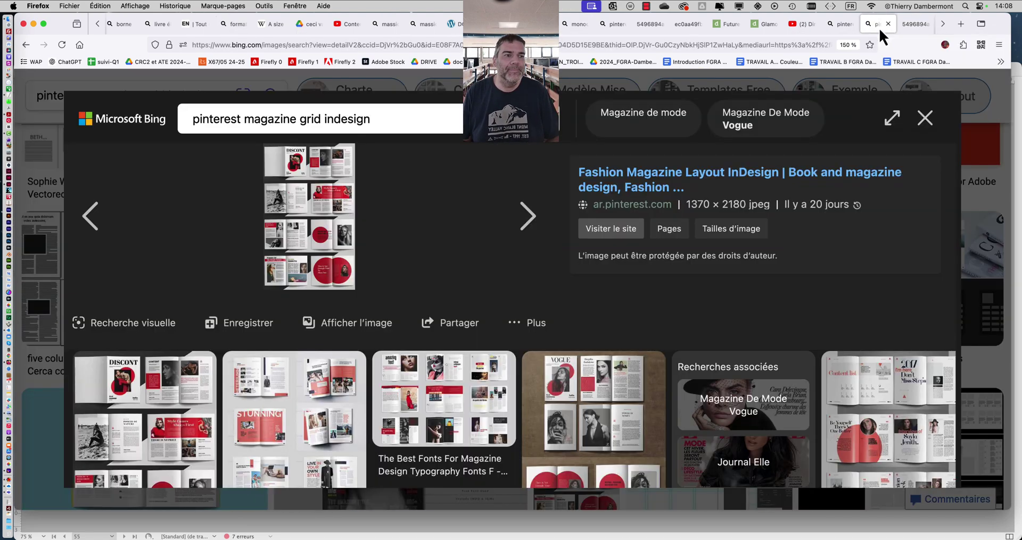
click(923, 115)
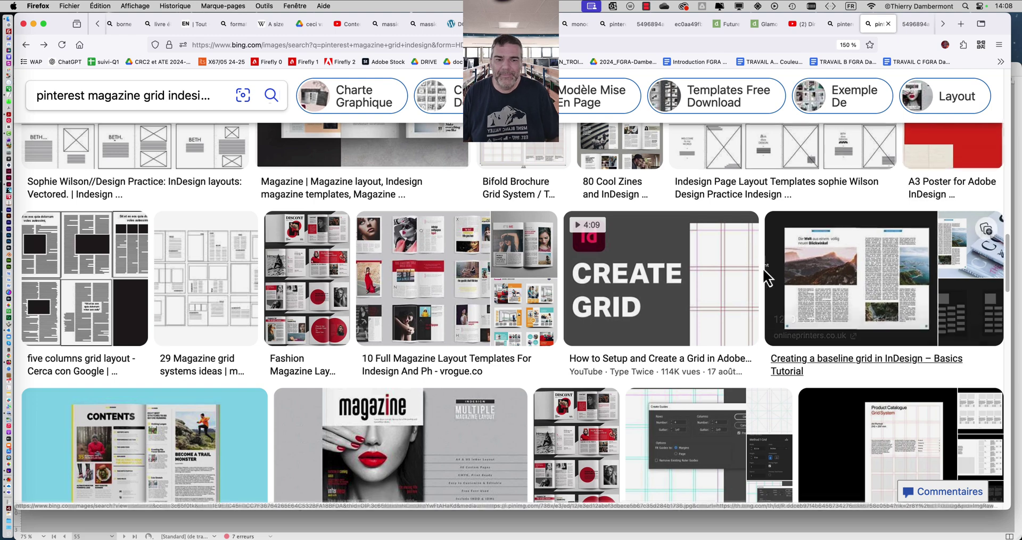
scroll(765, 276, down, 8)
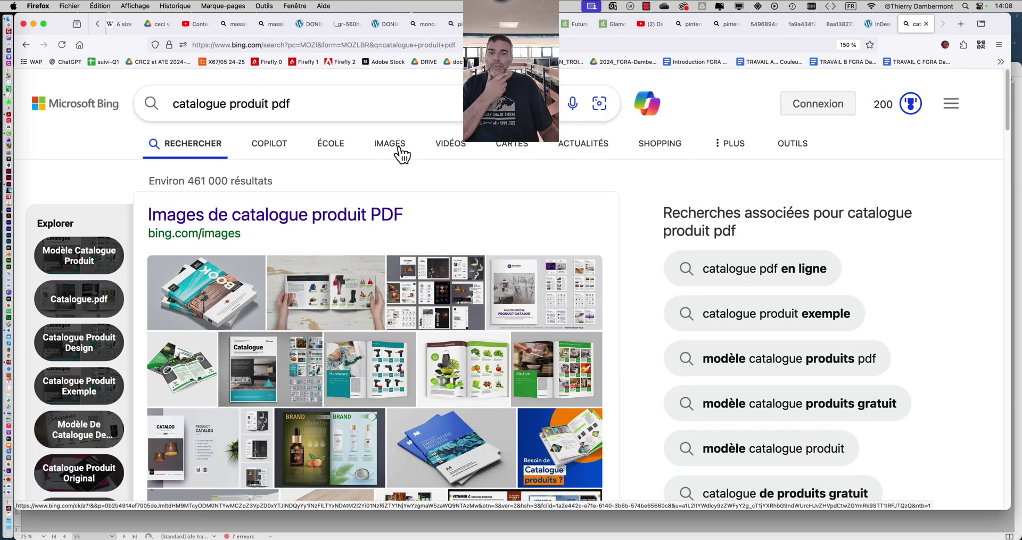
Show the image results for "catalogue produit pdf" and view the kitchen spread from "Product Catalog Templates" at full size
click(398, 147)
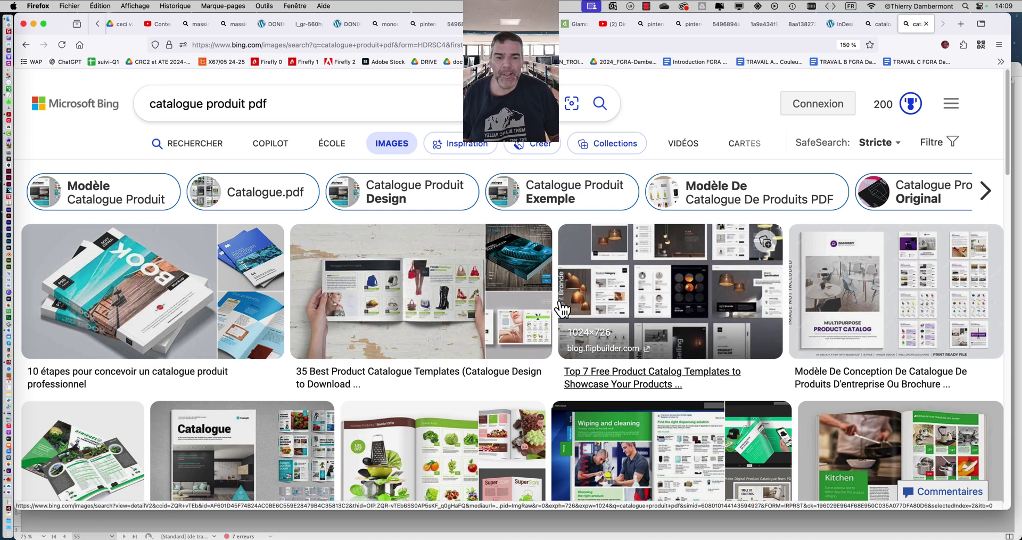
scroll(558, 319, down, 5)
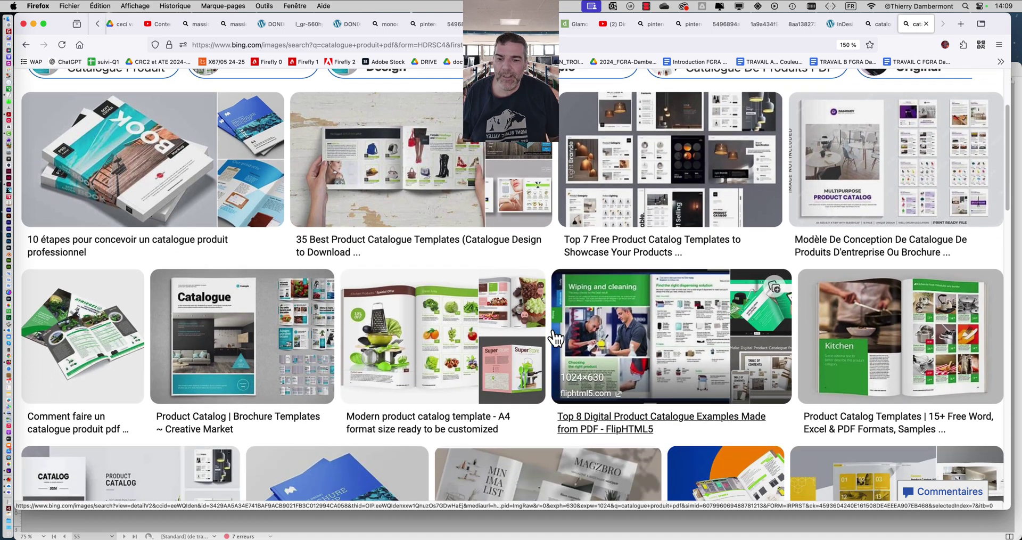
scroll(555, 337, down, 3)
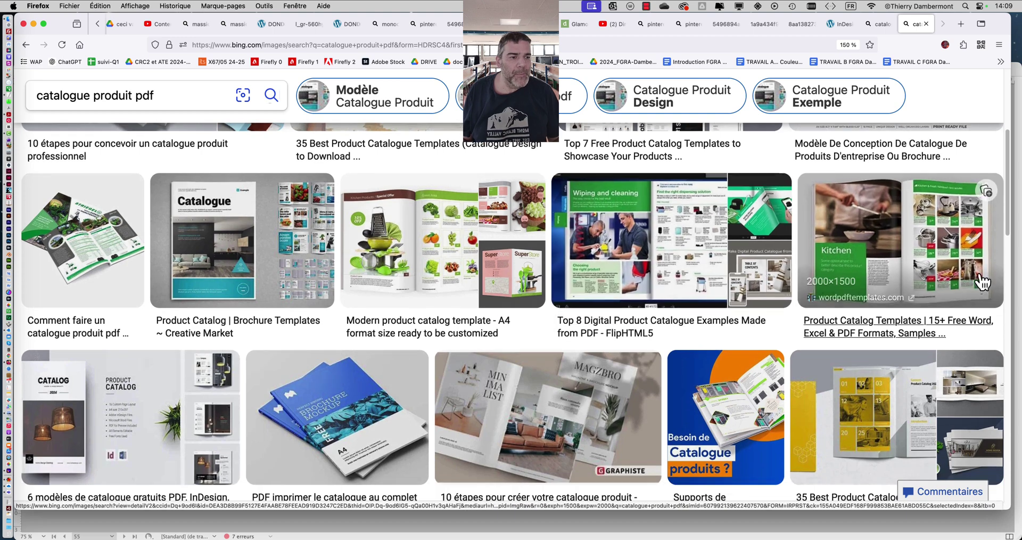
click(944, 238)
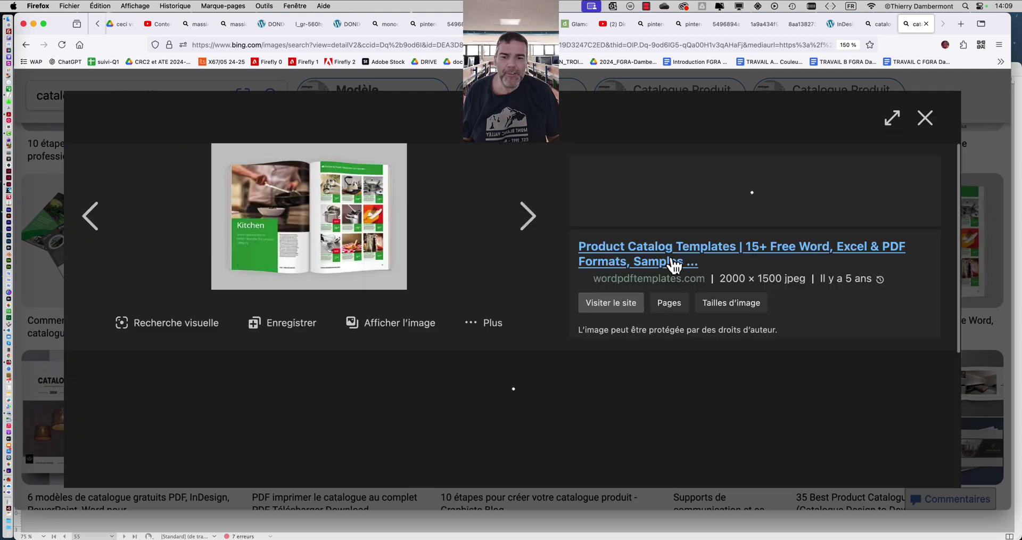
click(384, 327)
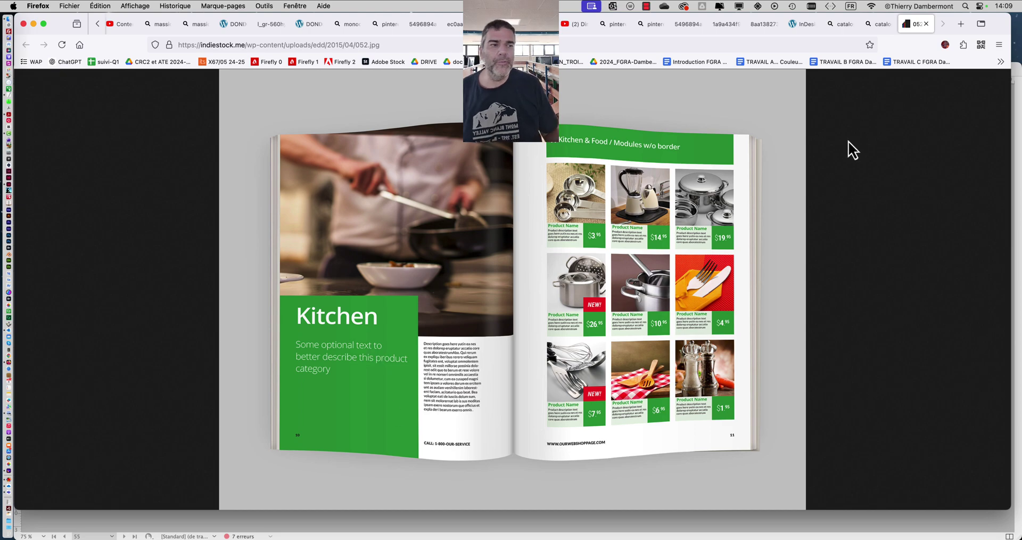
Return to the "catalogue produit pdf" image results and browse further catalogue layout examples
key(ctrl+shift+Tab)
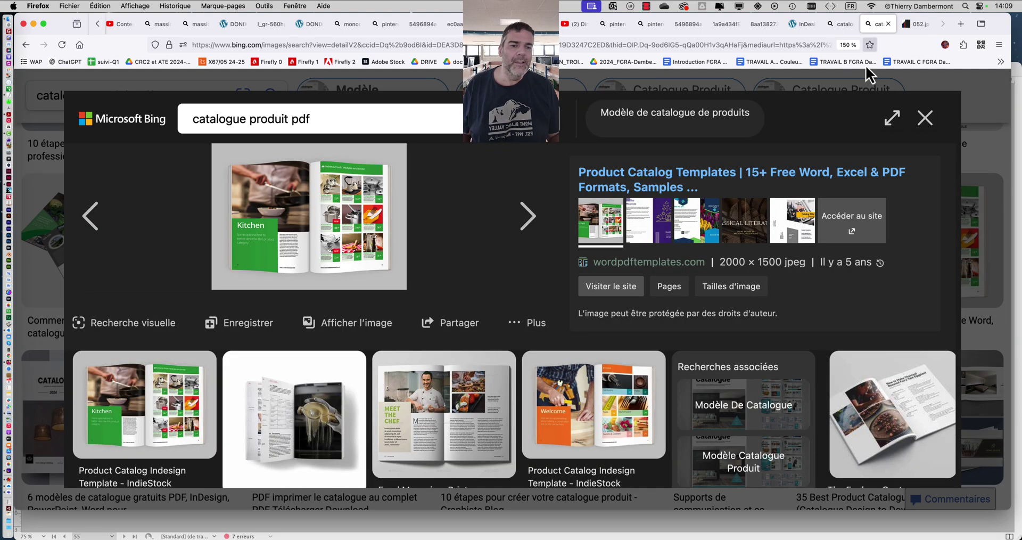
click(934, 123)
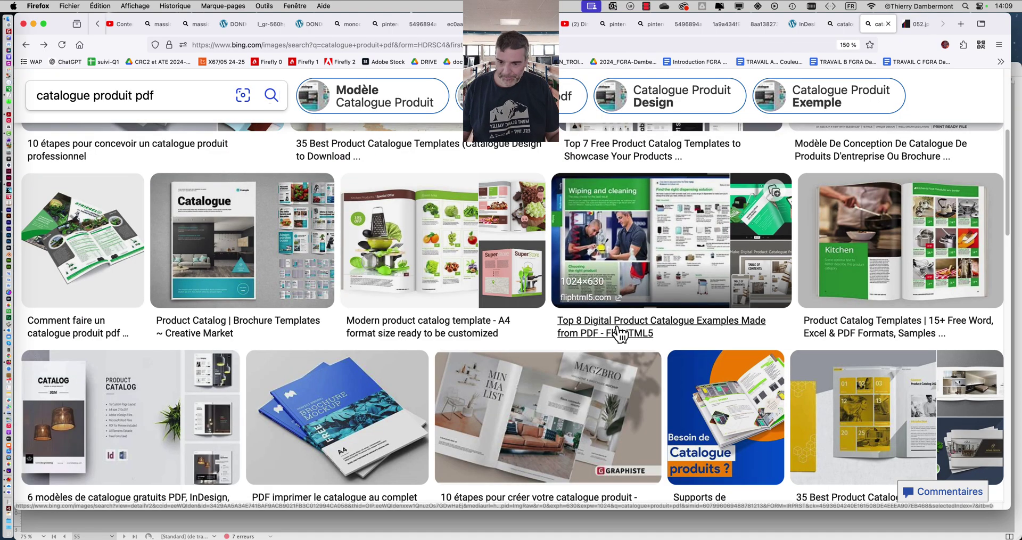
scroll(619, 334, down, 3)
scroll(619, 334, down, 3)
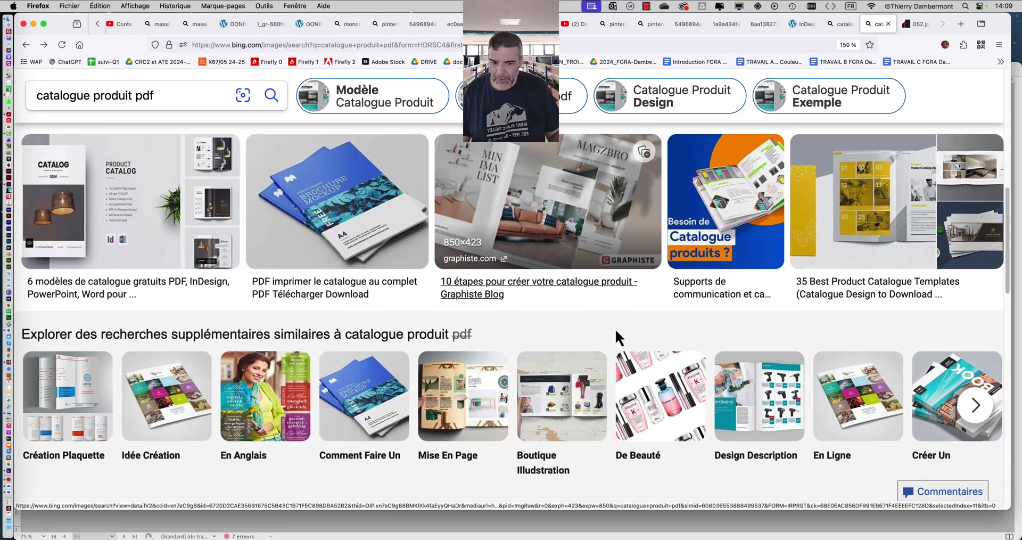
scroll(665, 383, down, 2)
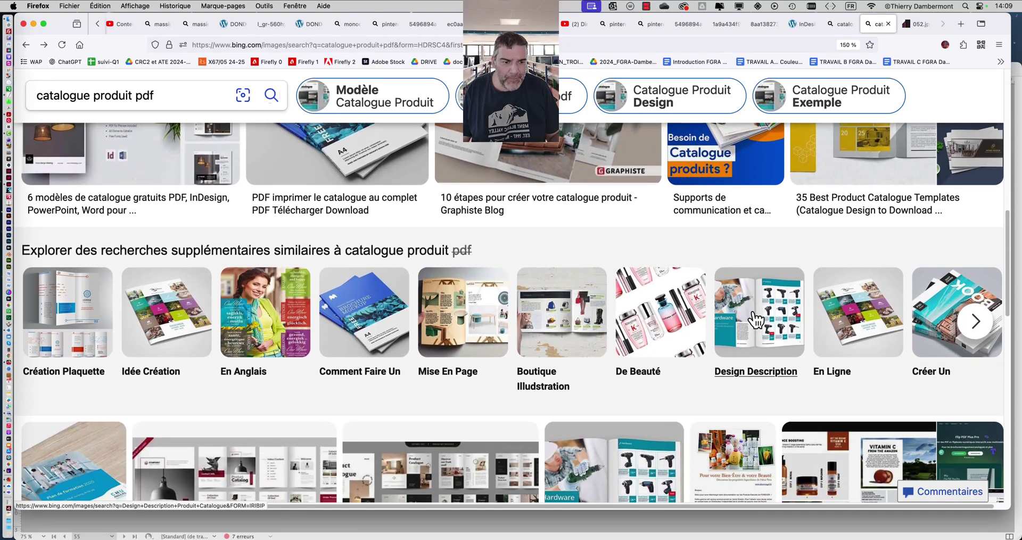
scroll(755, 322, down, 6)
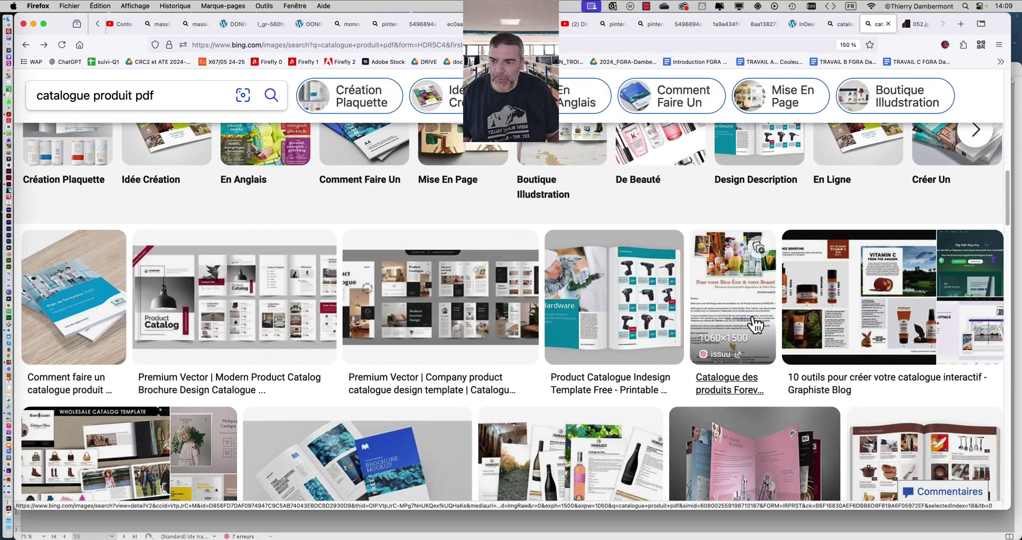
scroll(755, 322, up, 6)
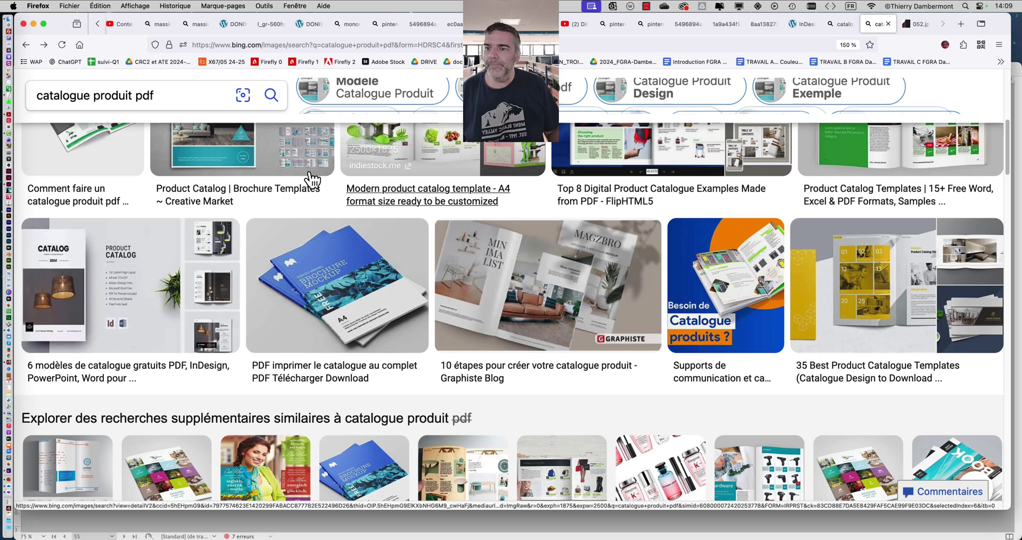
Change the image search to "catalogue produits pdf"
click(132, 96)
text(s)
key(Return)
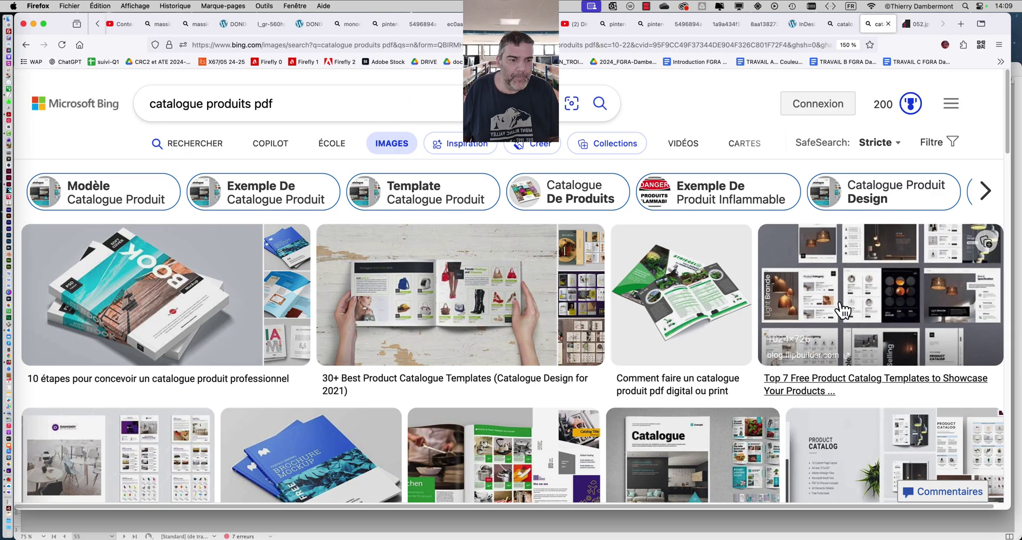
View the lamp catalogue from "Top 7 Free Product Catalog Templates to Showcase Your Products" at full size, then return to the results
click(790, 299)
click(378, 323)
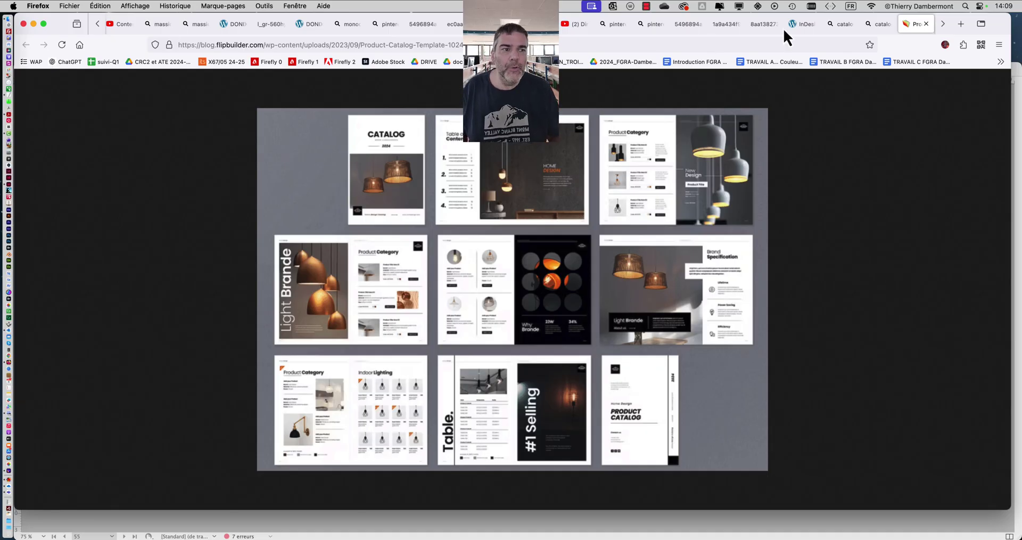
key(Escape)
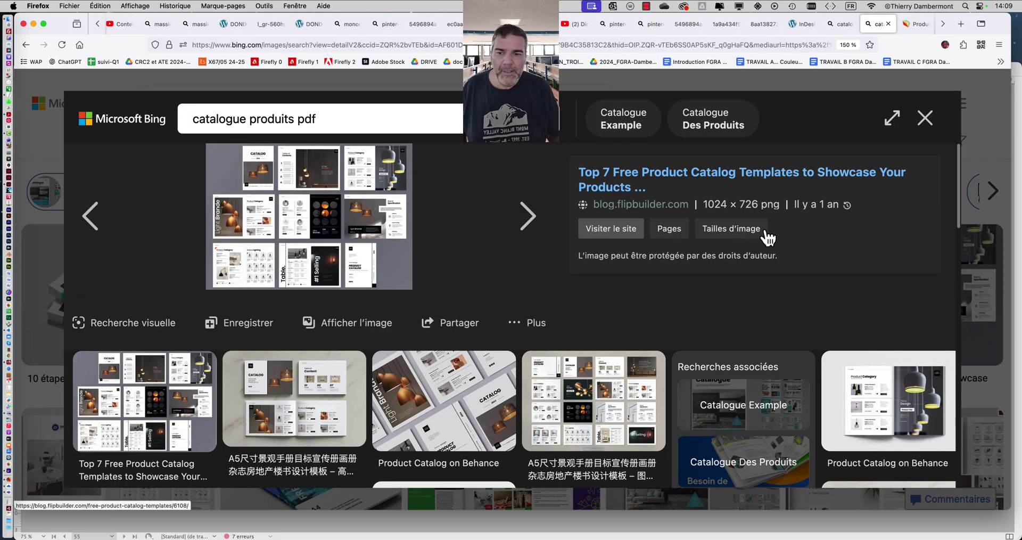
click(926, 118)
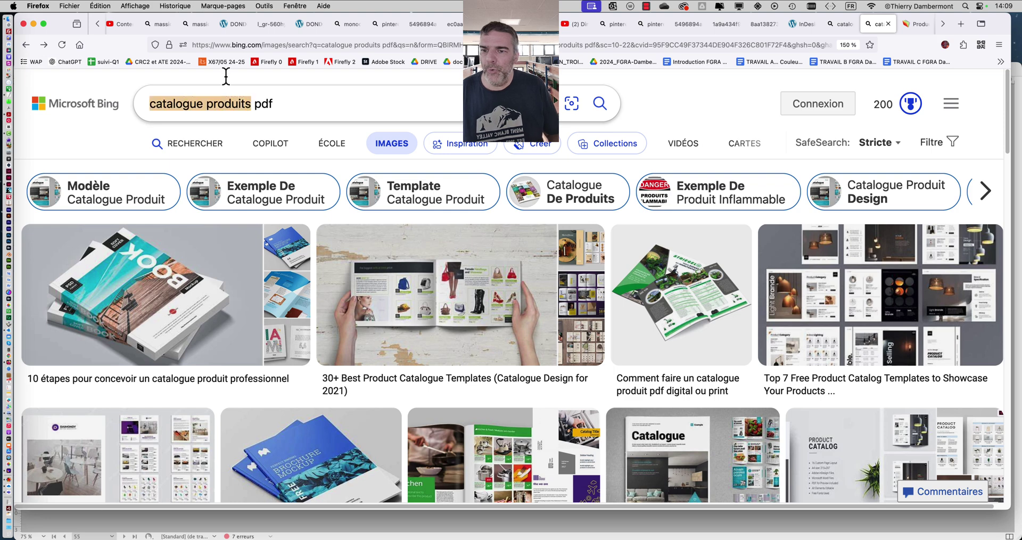
Search the images for "product catalog cheap pdf" and look through the first rows
text(p)
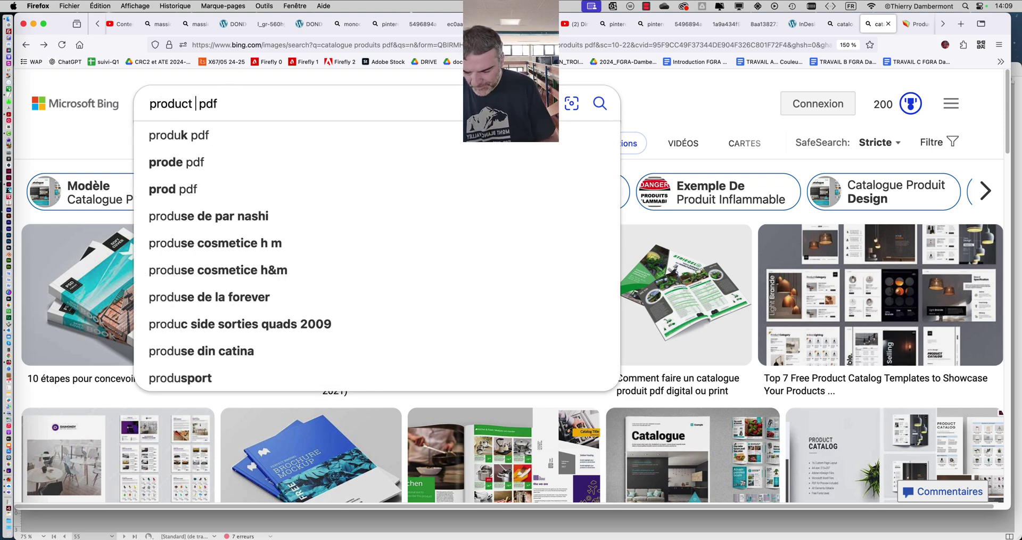
text(roduct catalog cheap)
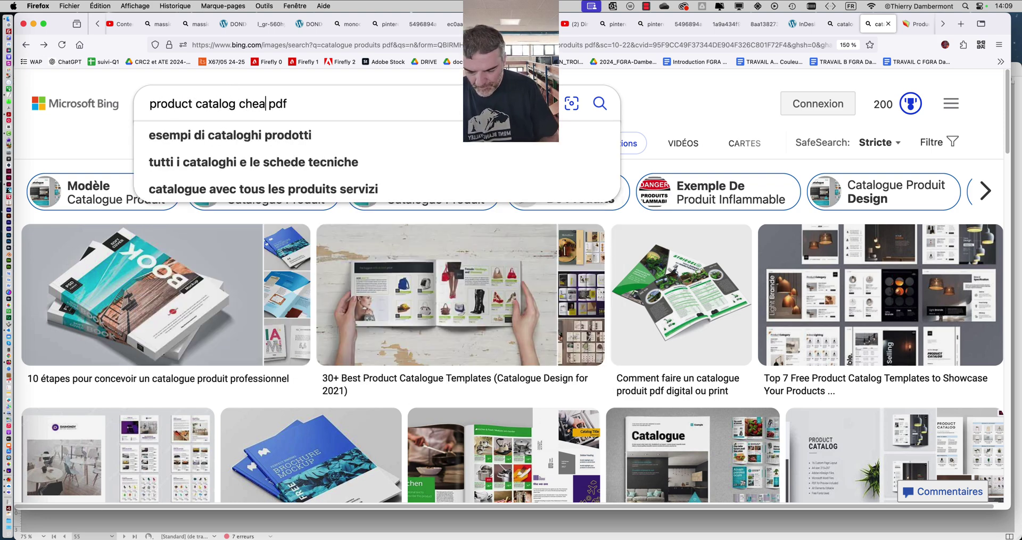
key(Return)
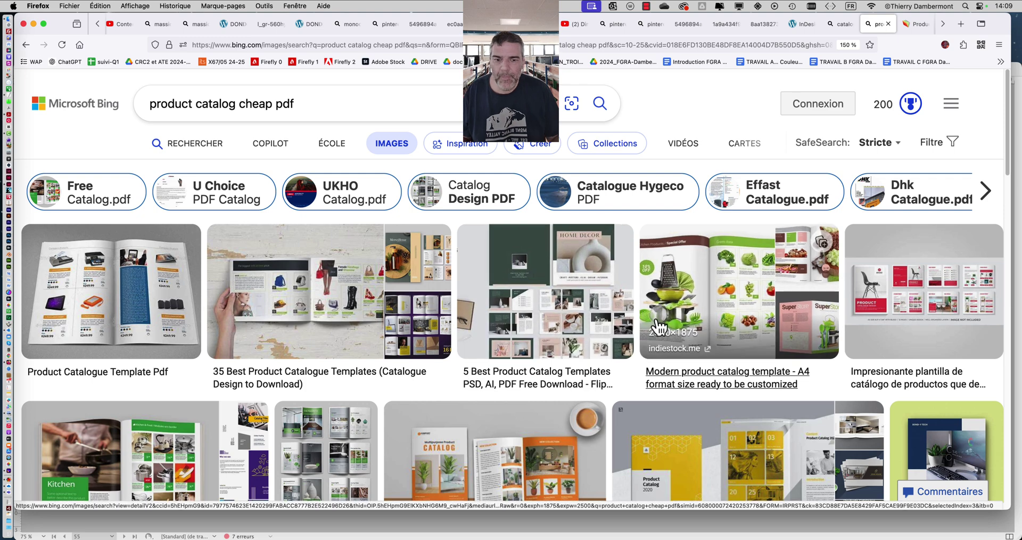
scroll(660, 322, down, 3)
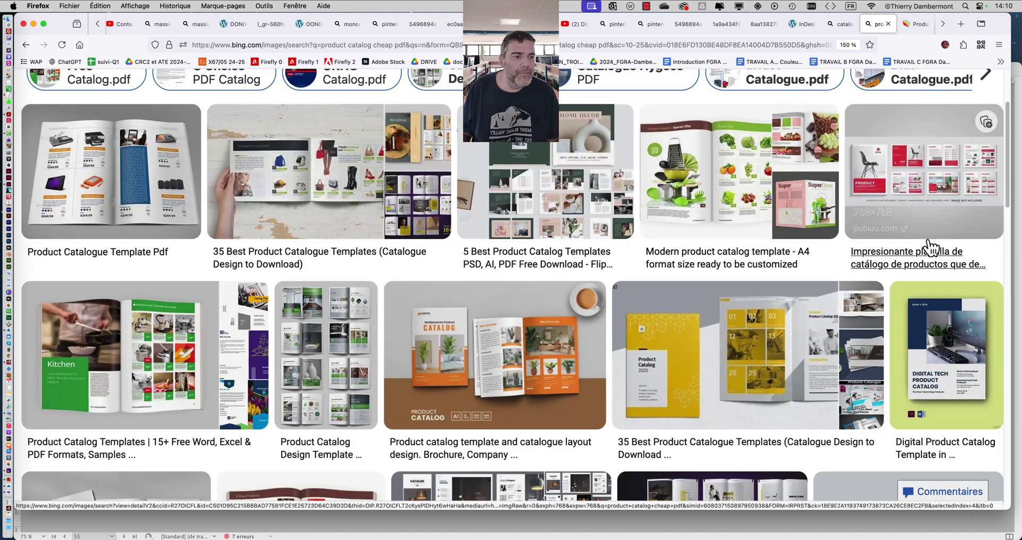
Open the red chair catalogue picture "Impresionante plantilla de catálogo de productos" at full size and magnify it to 200 %
click(935, 190)
click(390, 330)
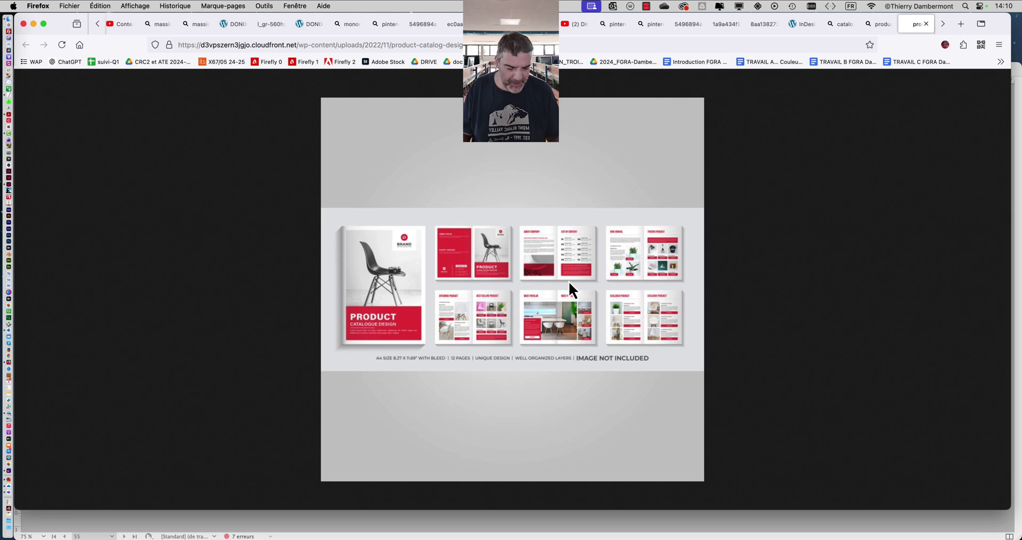
click(568, 281)
key(super+plus)
key(super+plus)
key(super+plus)
key(super+plus)
key(super+plus)
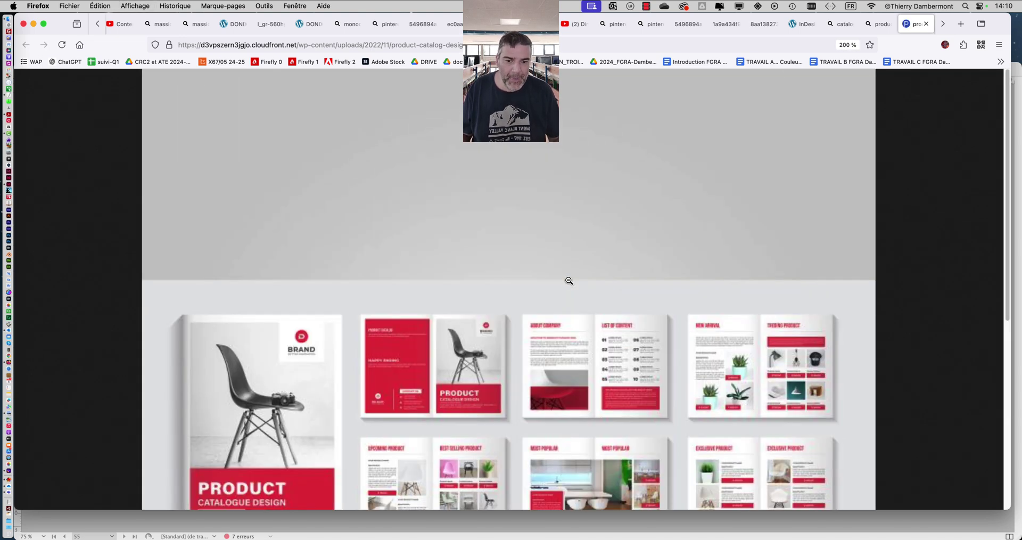
Examine the image and text grid of the red catalogue's spreads, especially the "Exclusive Product" pages, and return to the image results
scroll(585, 285, down, 5)
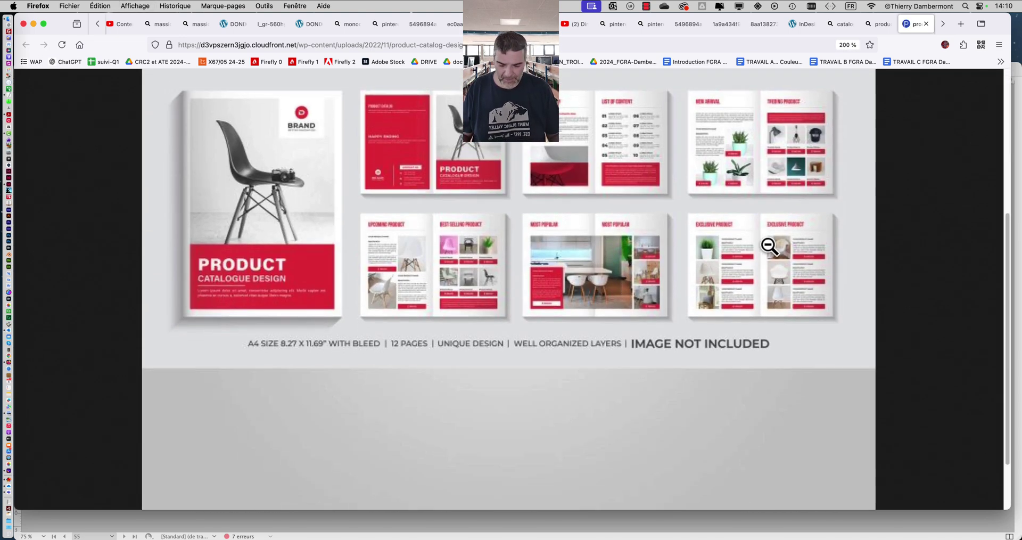
scroll(770, 247, up, 1)
scroll(778, 230, right, 3)
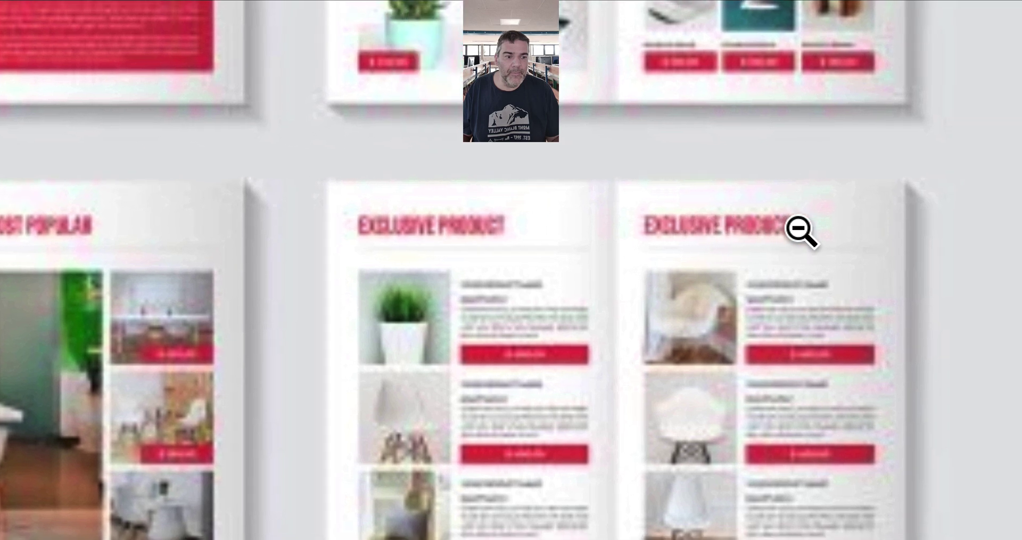
scroll(799, 230, down, 4)
scroll(808, 258, left, 3)
scroll(763, 277, up, 10)
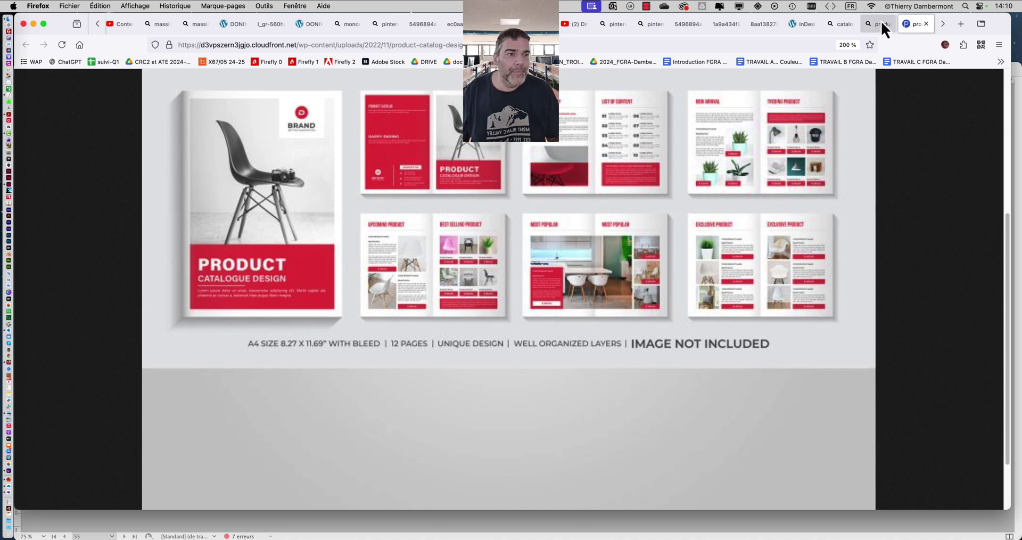
click(882, 23)
click(938, 128)
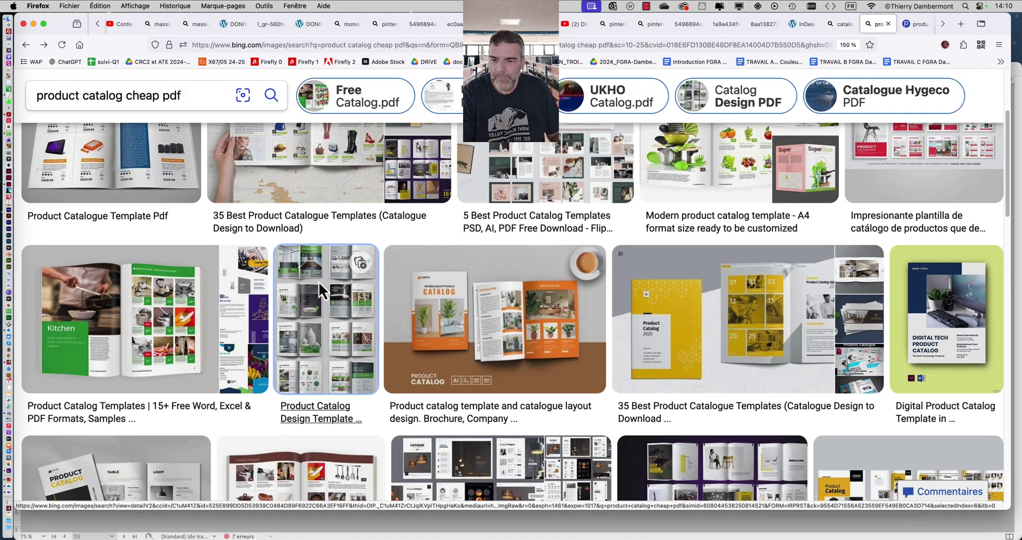
View the green home catalogue spreads from "Product Catalog Design Template PDF" at full size and return to the results
click(318, 282)
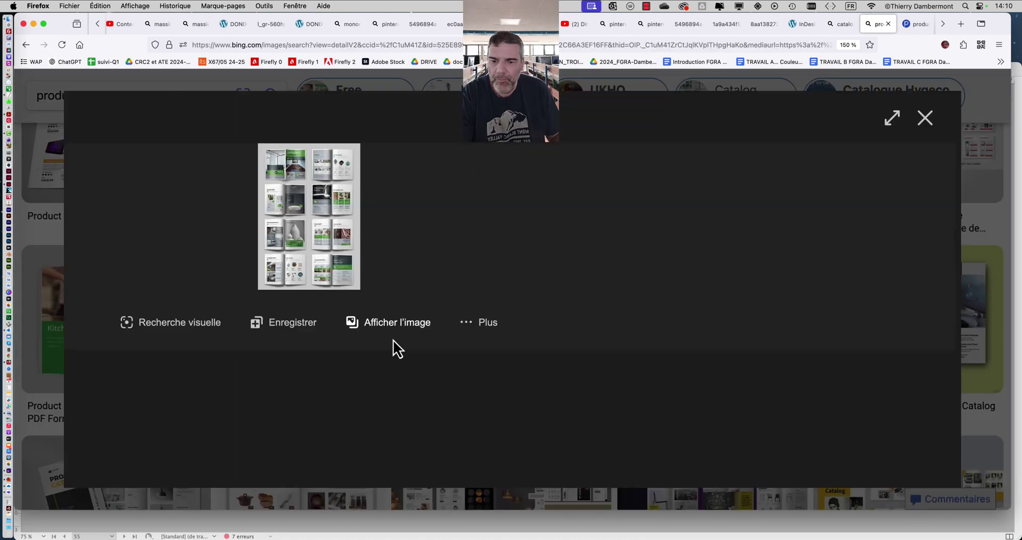
click(380, 324)
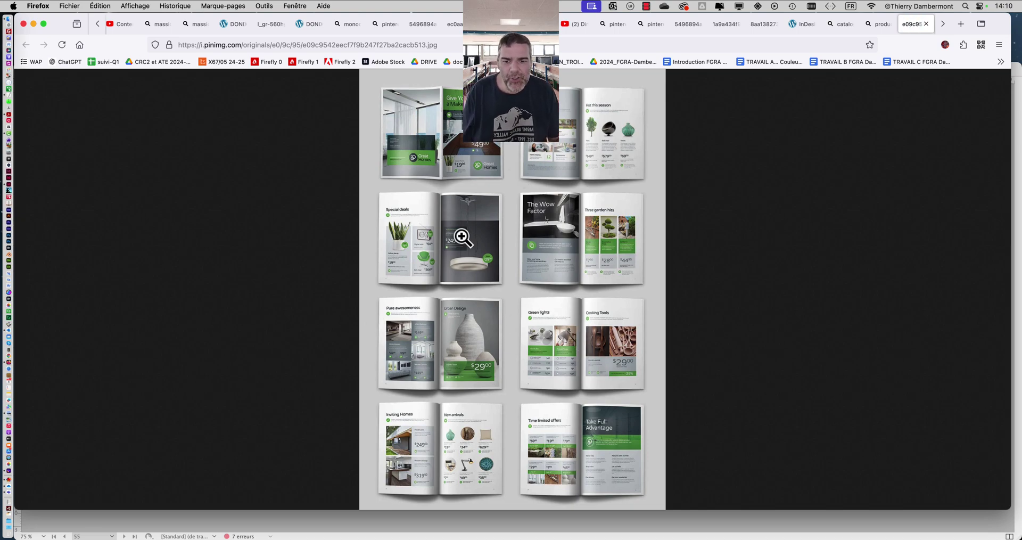
click(872, 31)
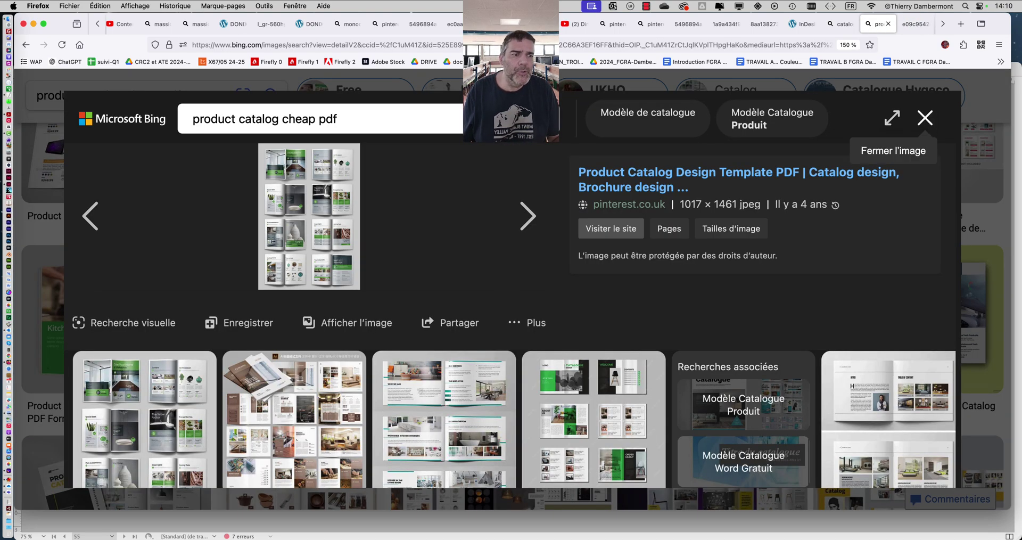
click(930, 112)
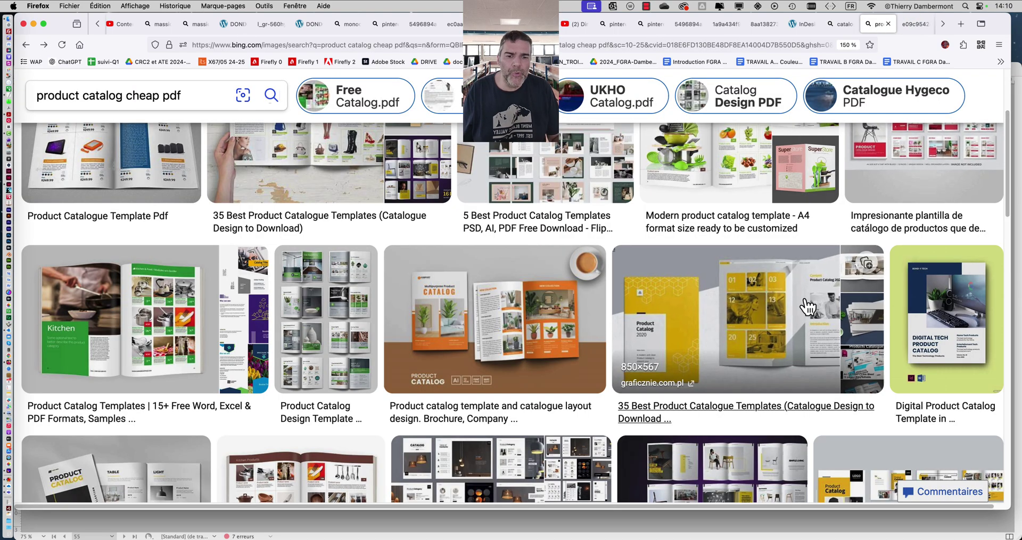
View the orange plant catalogue from "Product catalog template and catalogue layout design" at full size and return to the results
click(506, 314)
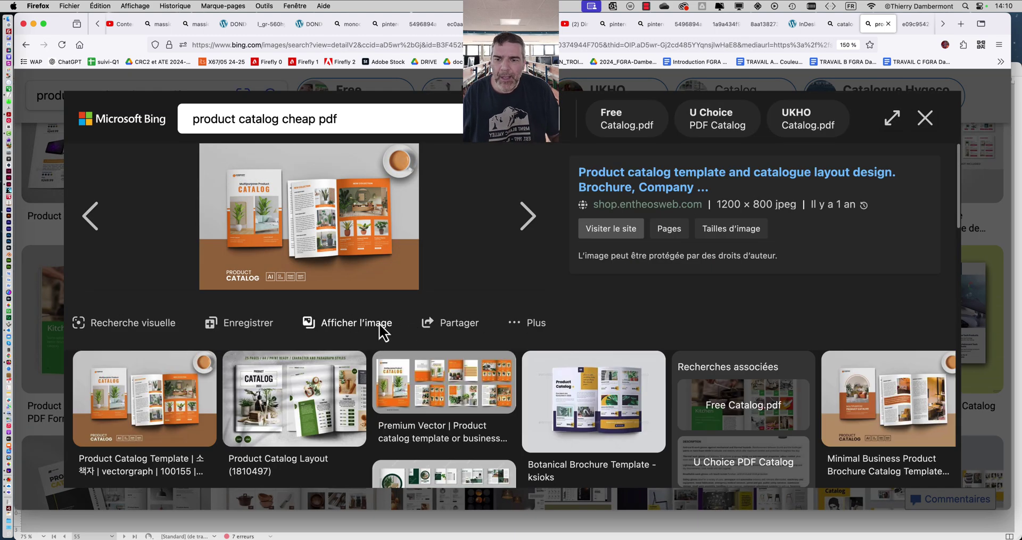
click(379, 324)
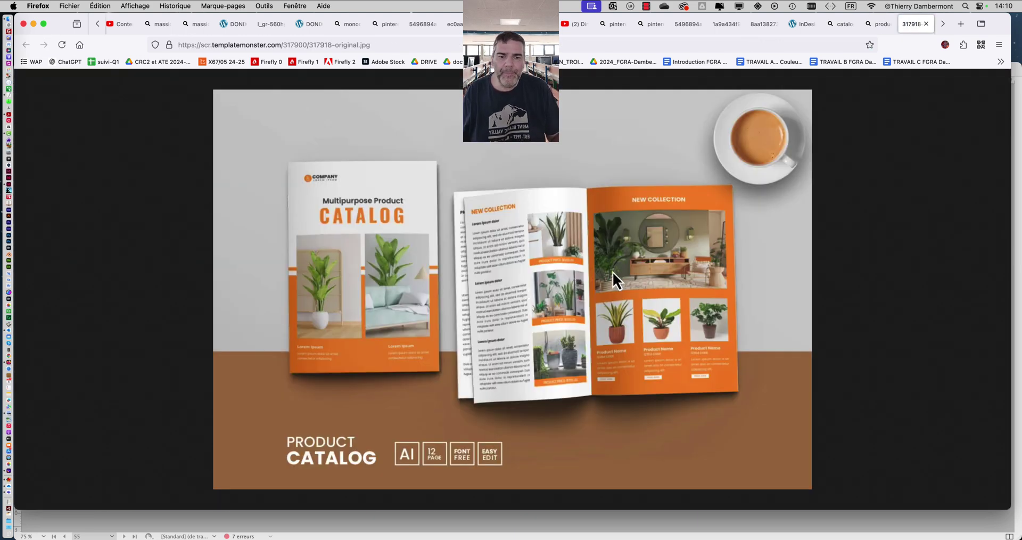
click(877, 27)
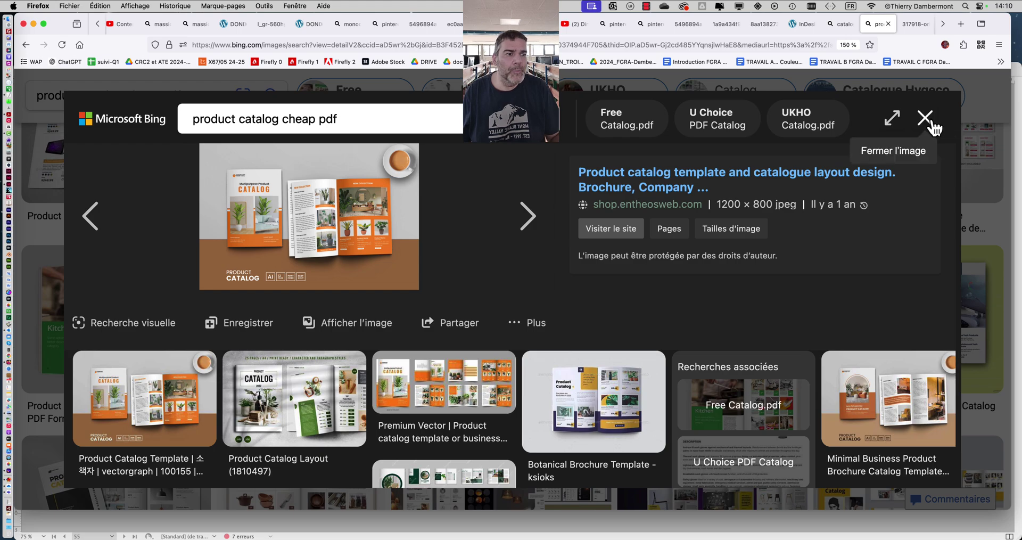
click(926, 116)
Find "Printable Product Catalog Templates" further down the results, examine its kitchen and food spreads at full size, and return to its preview
scroll(747, 365, down, 5)
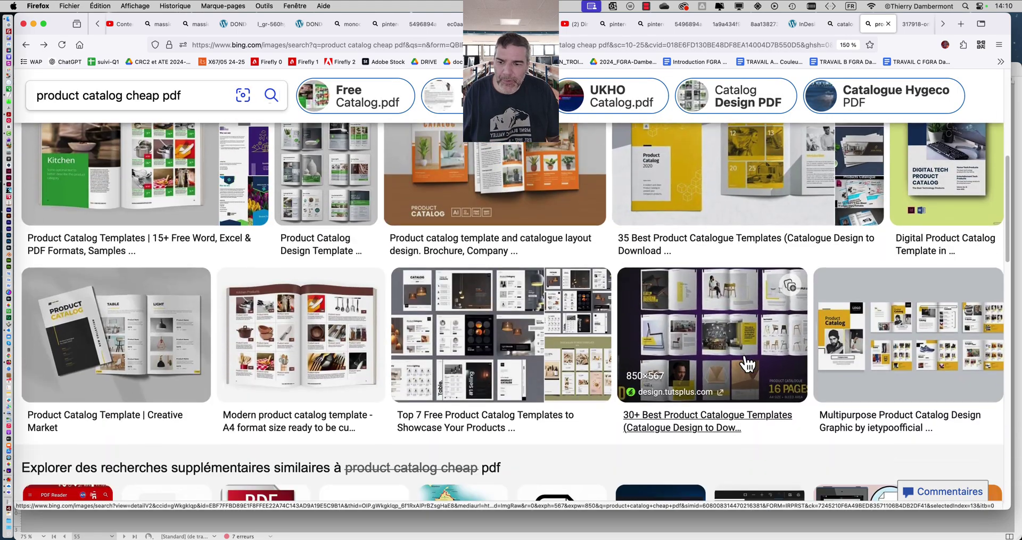
scroll(748, 364, down, 6)
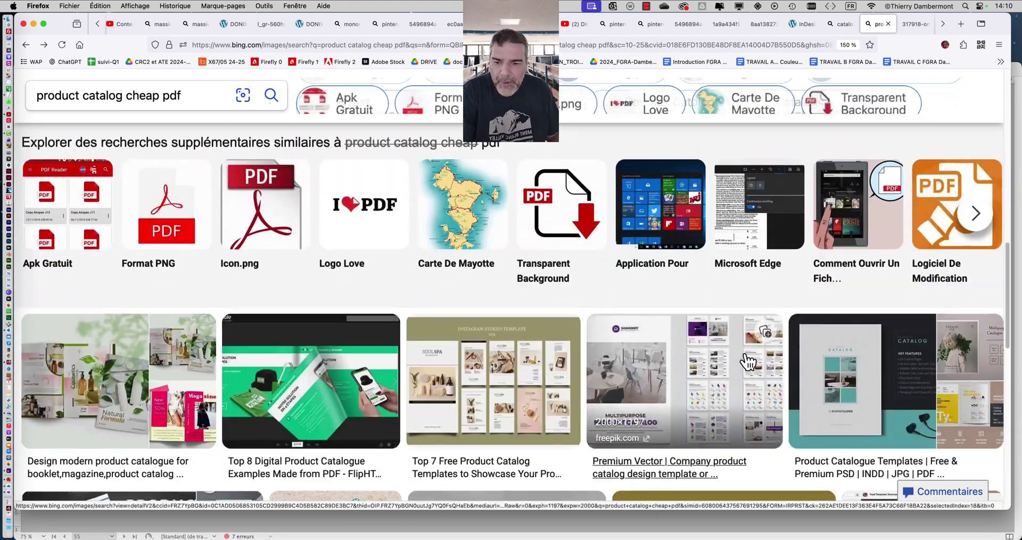
scroll(748, 362, down, 4)
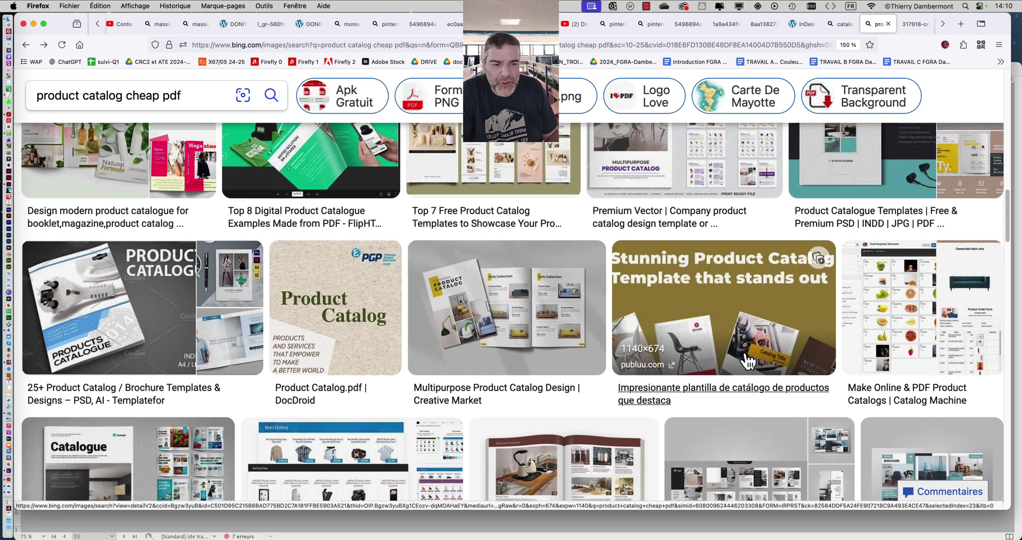
scroll(746, 362, down, 3)
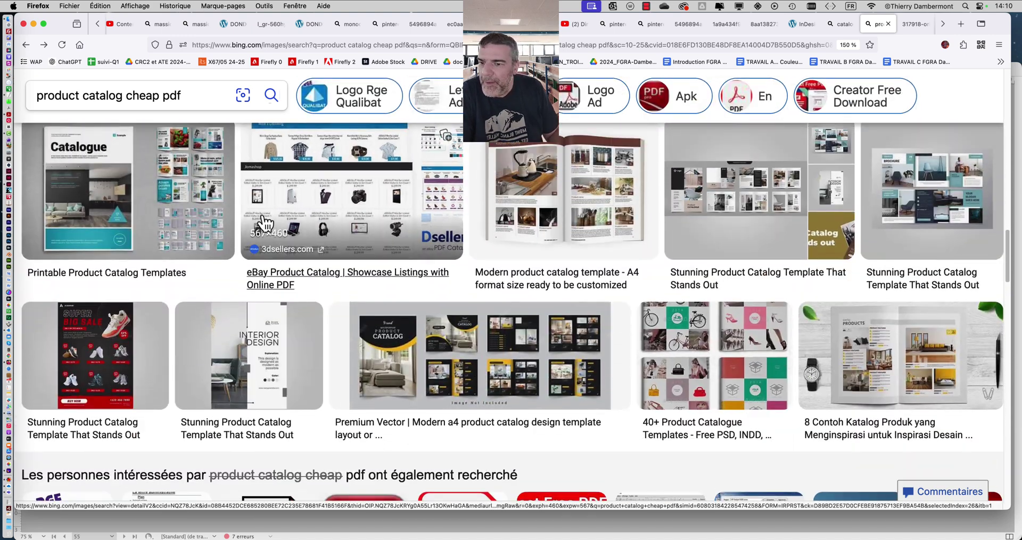
click(203, 198)
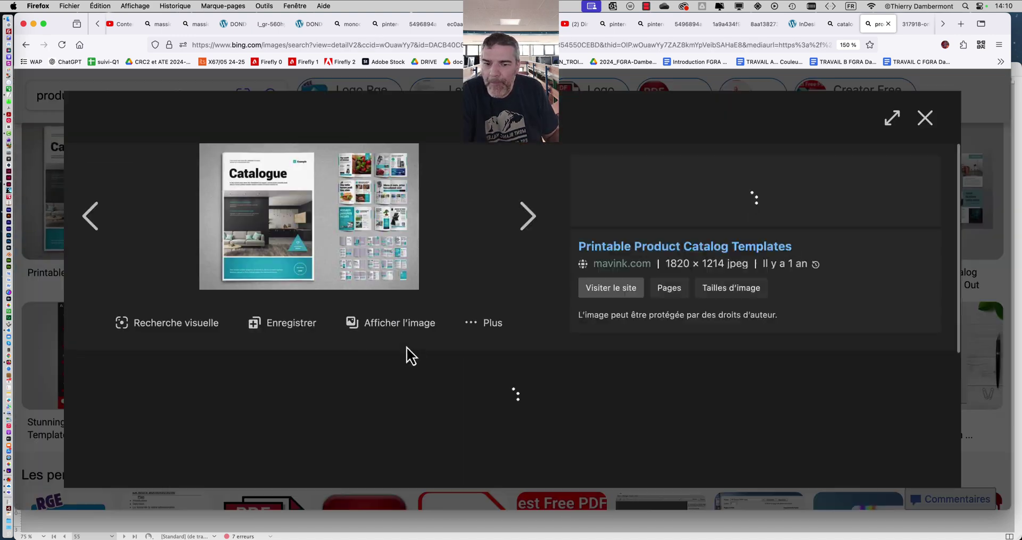
click(392, 325)
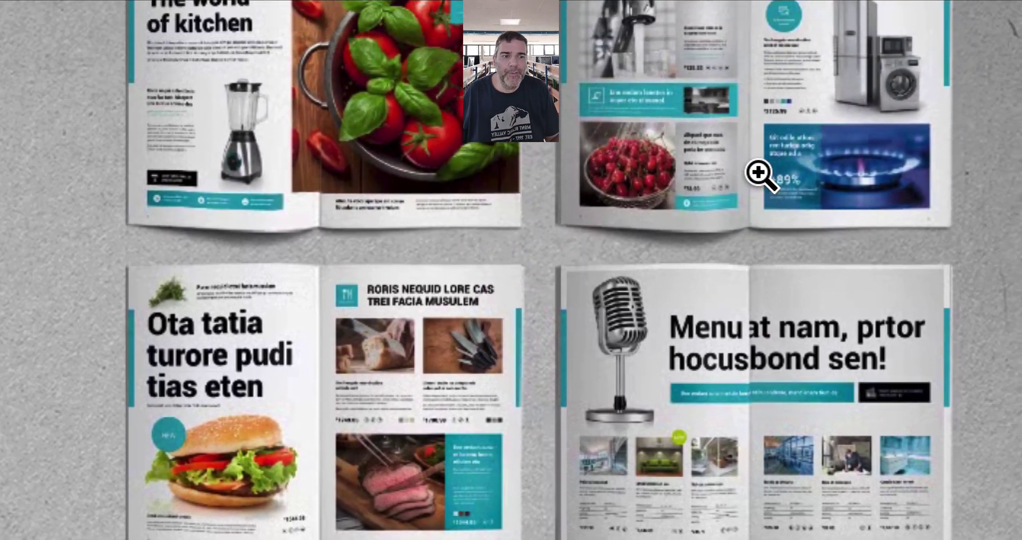
scroll(765, 201, down, 5)
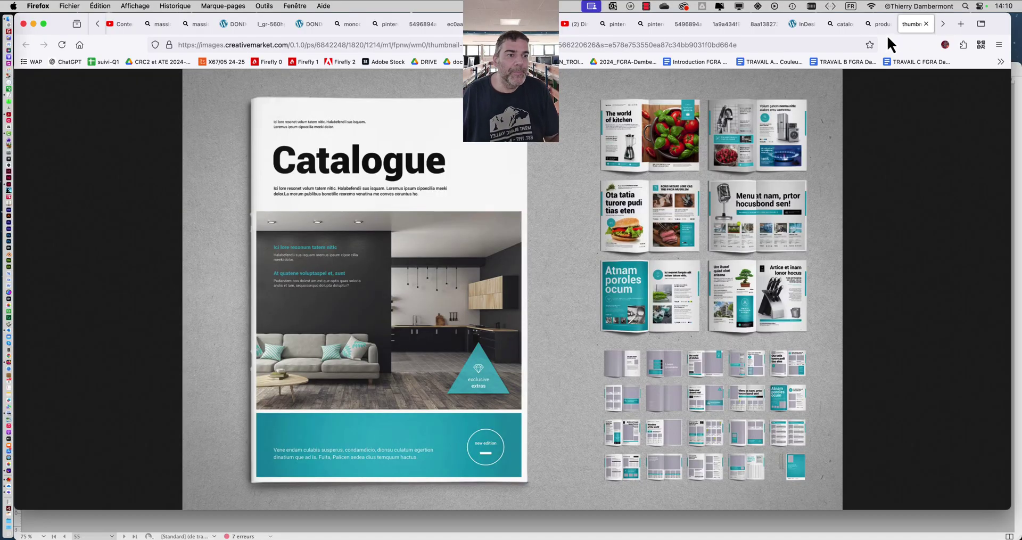
click(885, 30)
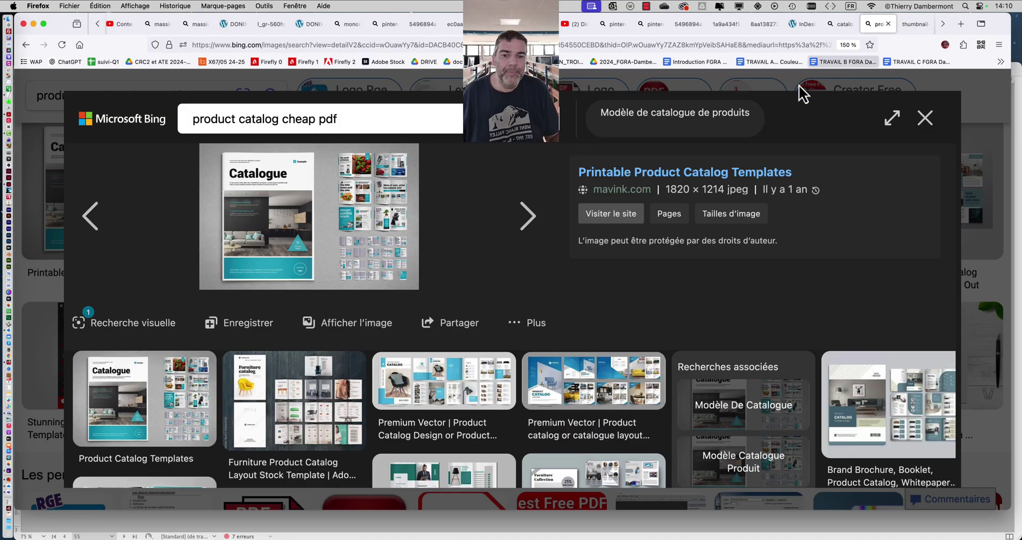
Close the "Printable Product Catalog Templates" preview and look through the remaining "product catalog cheap pdf" image results for more layouts
click(920, 117)
scroll(617, 264, down, 10)
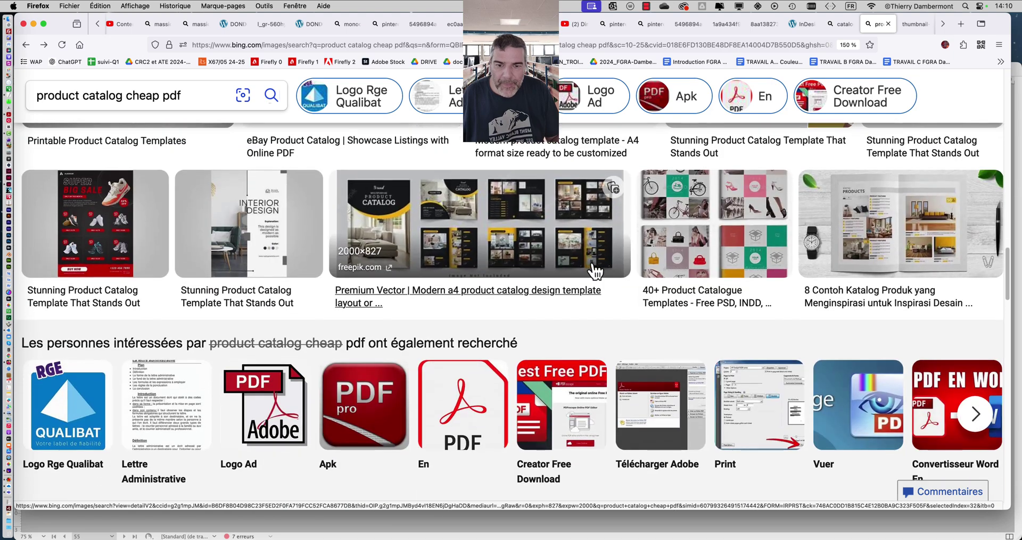
scroll(594, 274, down, 5)
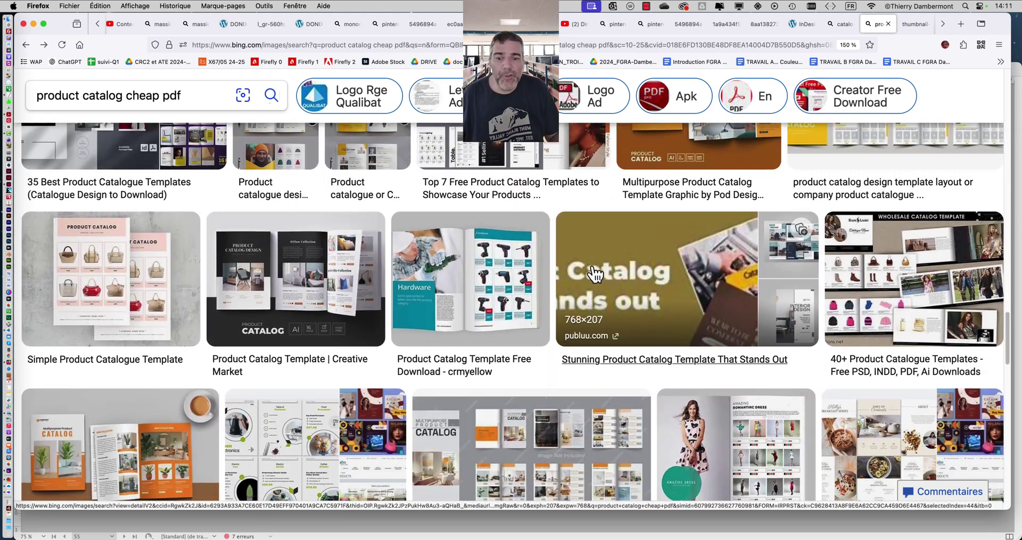
scroll(594, 274, down, 5)
scroll(594, 274, up, 20)
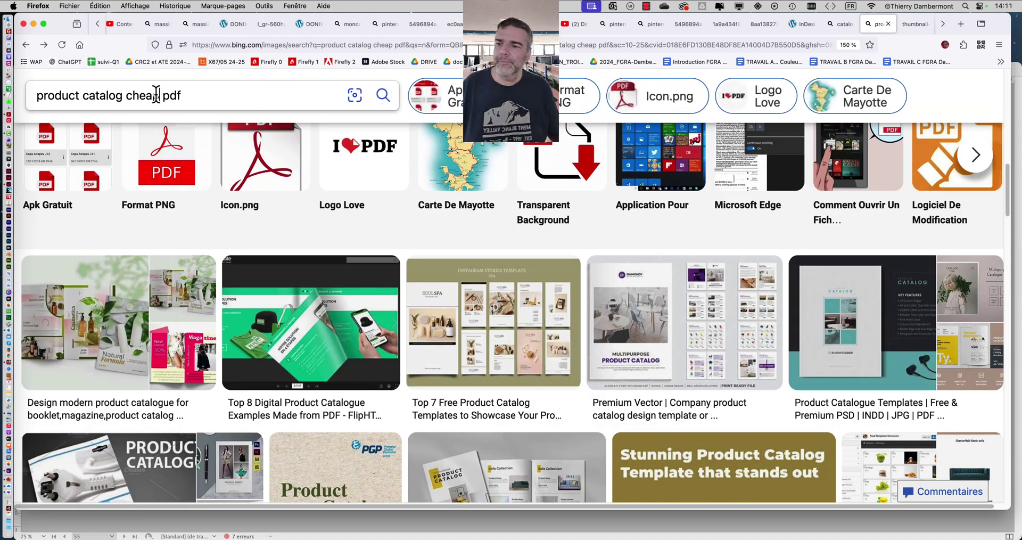
Change the image search to "carrefour pdf" and look over the first supermarket flyer results
text(carref)
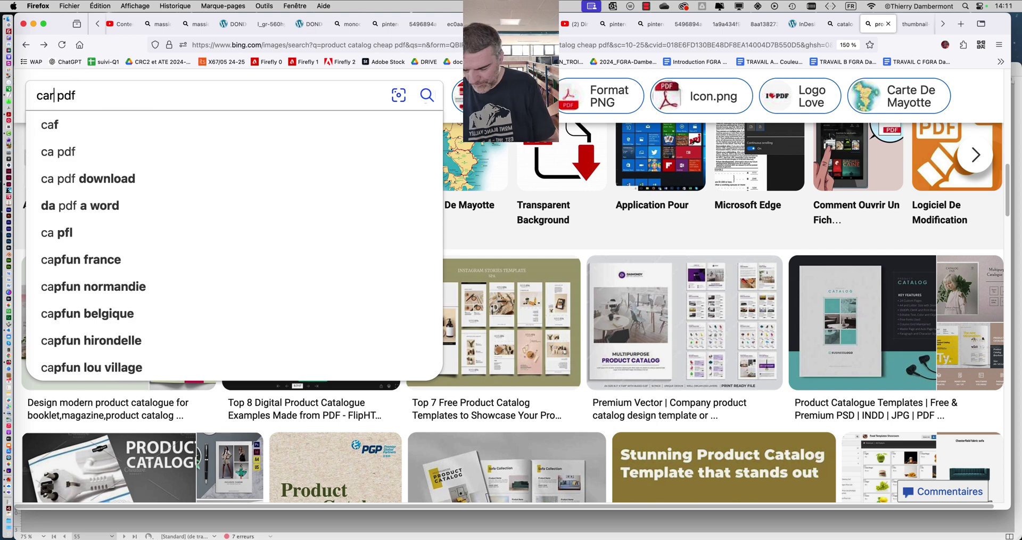
text(our)
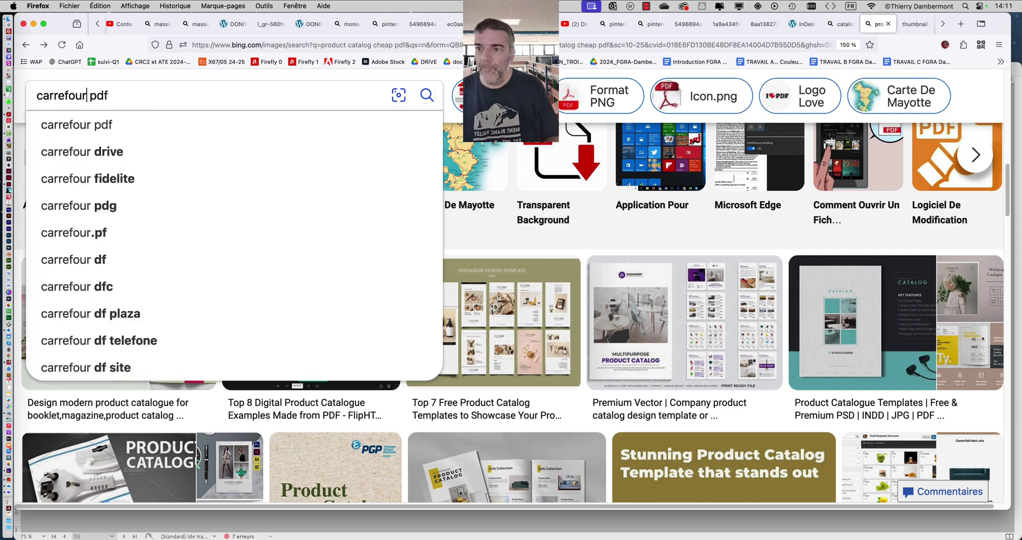
key(Return)
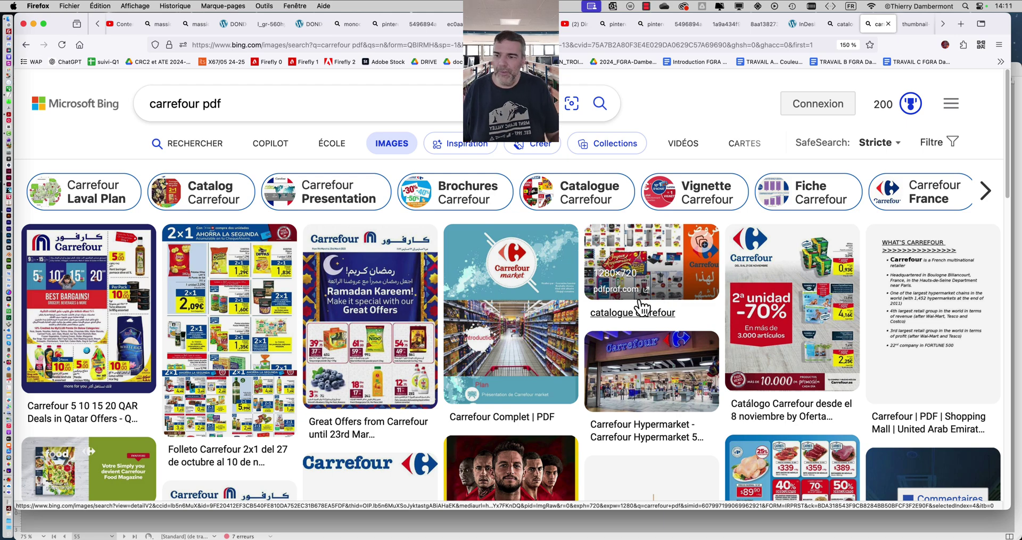
scroll(641, 306, down, 1)
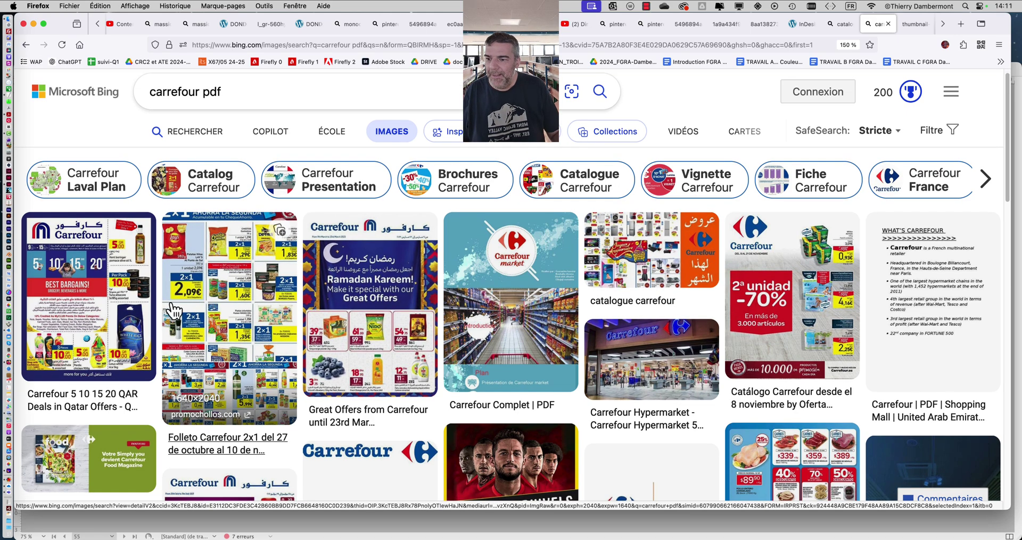
scroll(555, 346, down, 5)
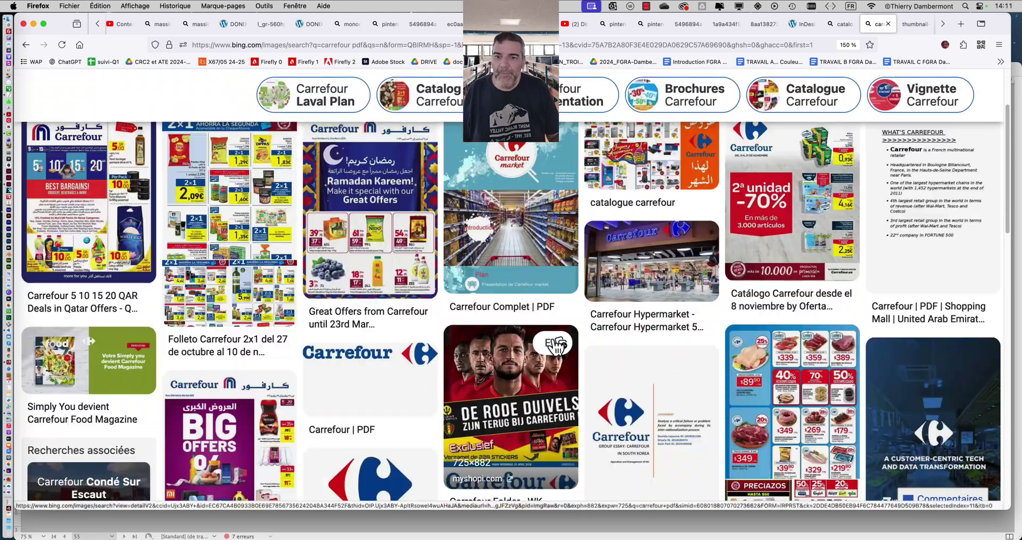
scroll(555, 346, up, 5)
View the Carrefour "Ramadan Kareem" offers flyer at full size and return to the image results
click(340, 320)
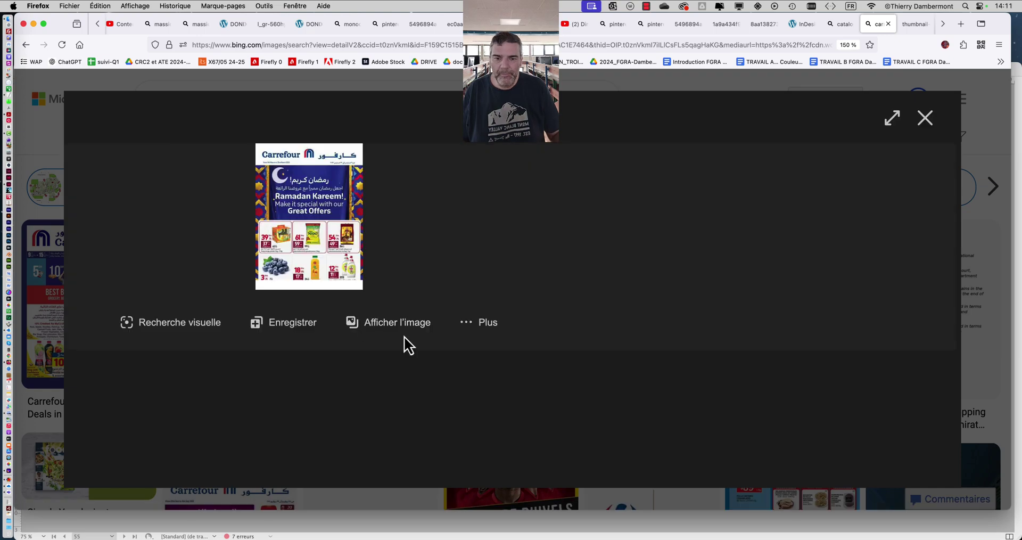
click(356, 323)
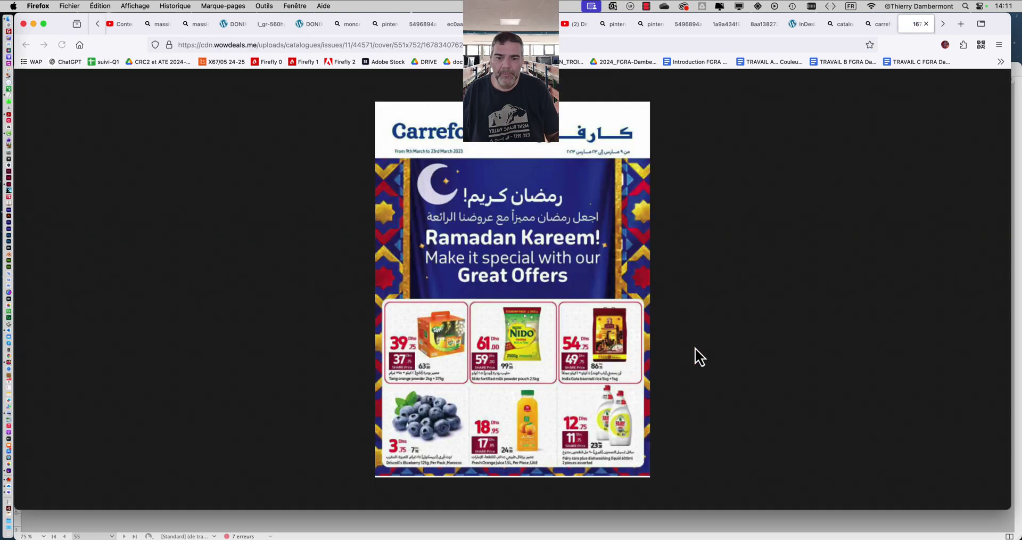
click(876, 25)
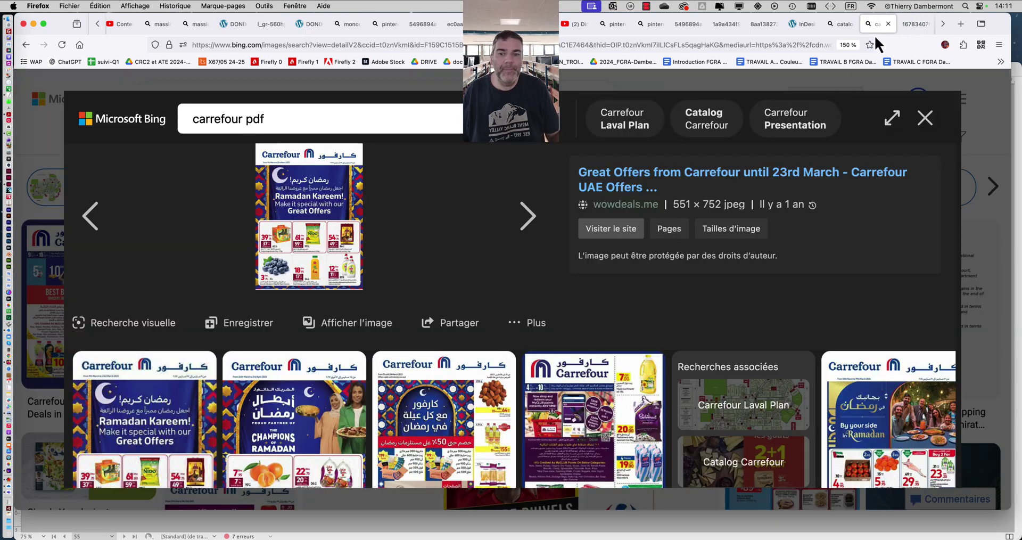
click(924, 131)
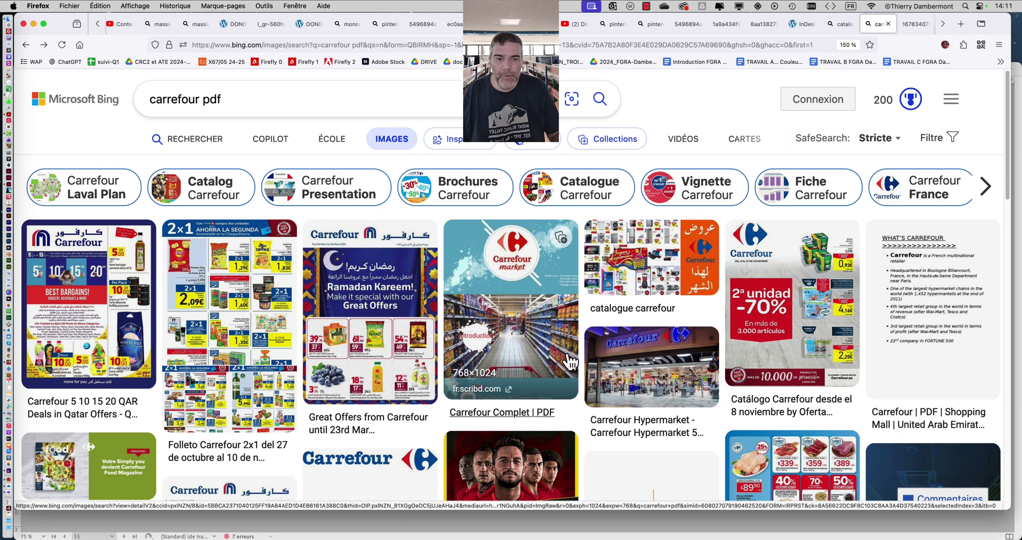
View the "catalogue carrefour" image with household appliances and the orange banner at full size and return to the results
click(643, 257)
click(418, 332)
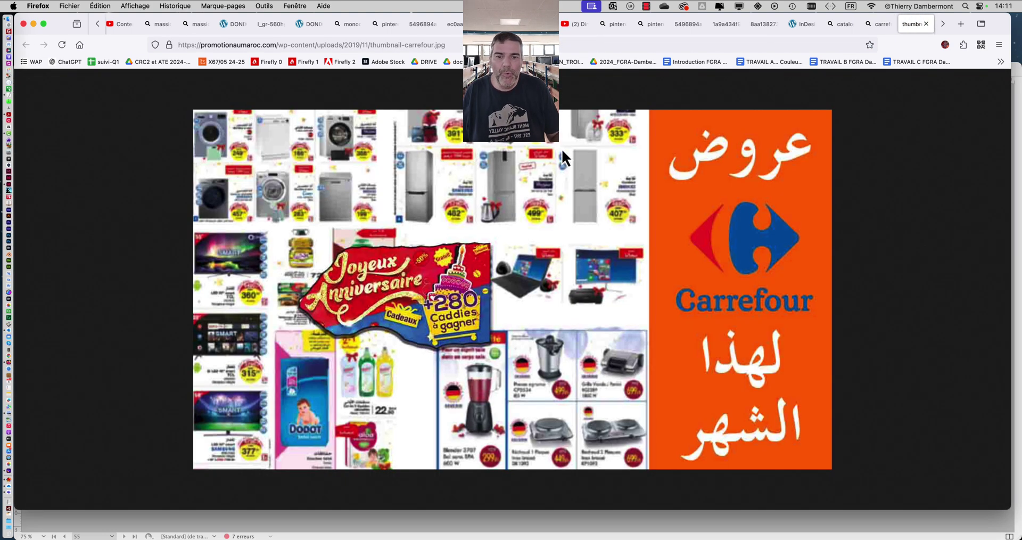
click(878, 25)
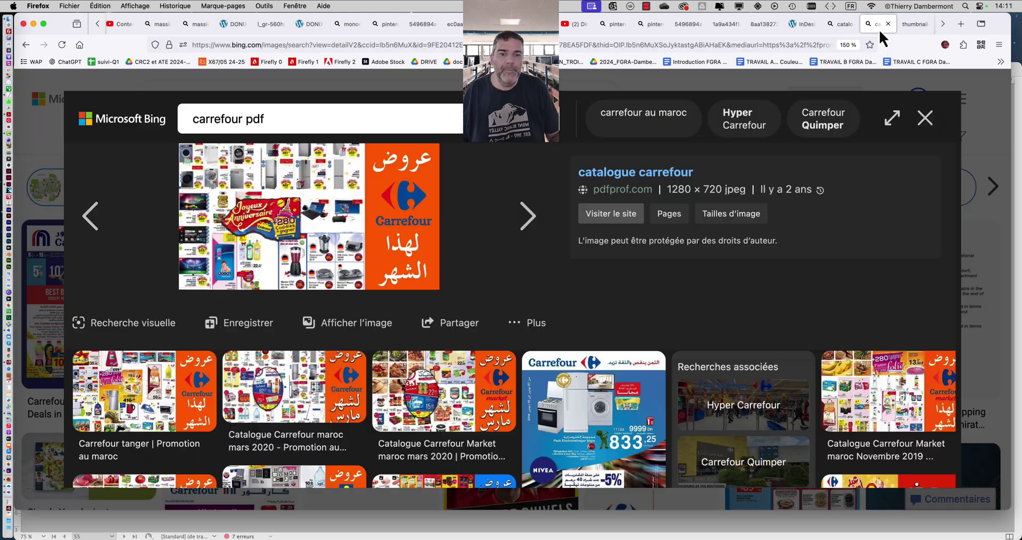
click(925, 119)
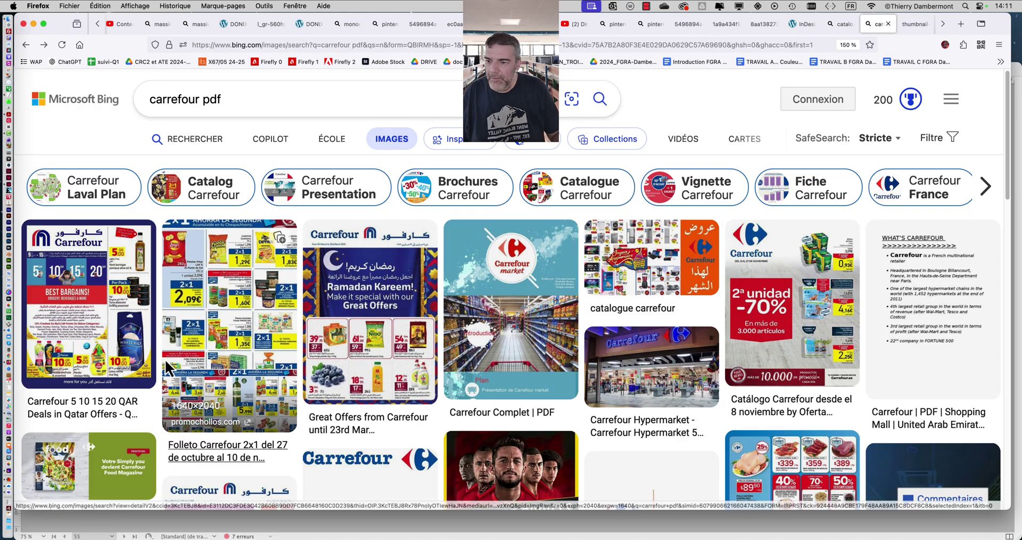
Find the blue Carrefour meat offers page further down, examine its product grid at full size, and return to the results
scroll(167, 362, down, 3)
scroll(171, 375, down, 2)
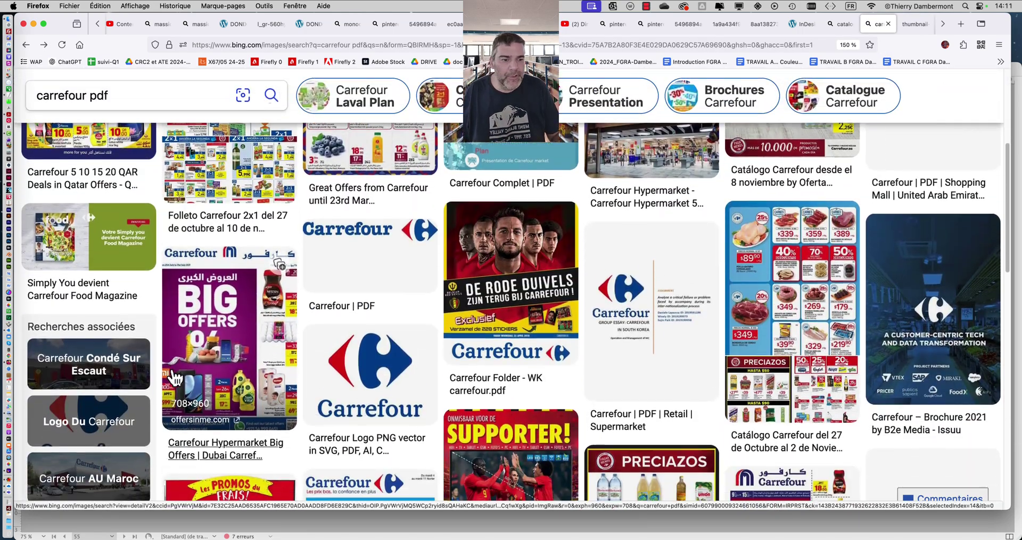
click(781, 276)
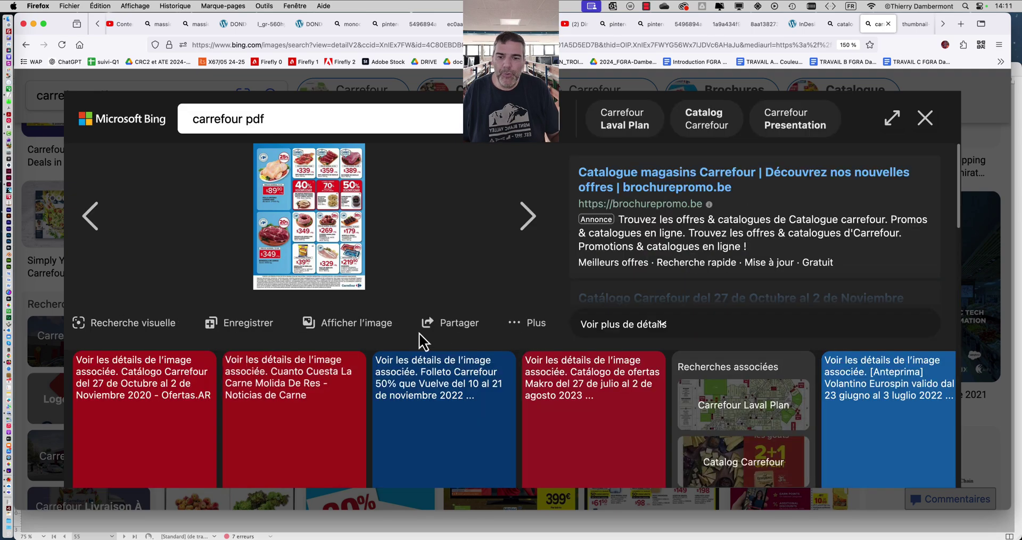
click(375, 327)
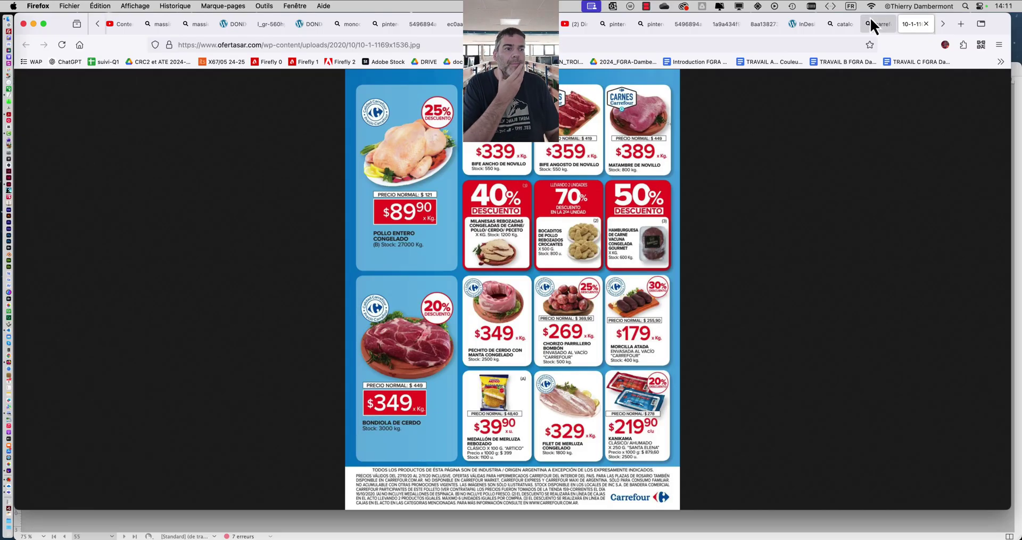
click(875, 24)
click(933, 118)
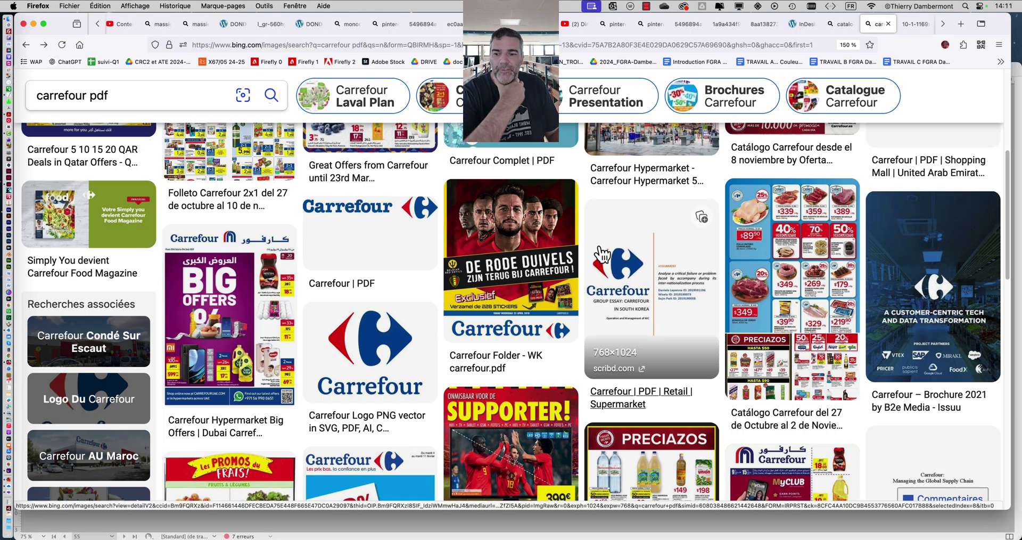
Find the red "Preciazos" catalogue page further down the results, examine its product grid at full size, and return to the results
scroll(603, 250, down, 5)
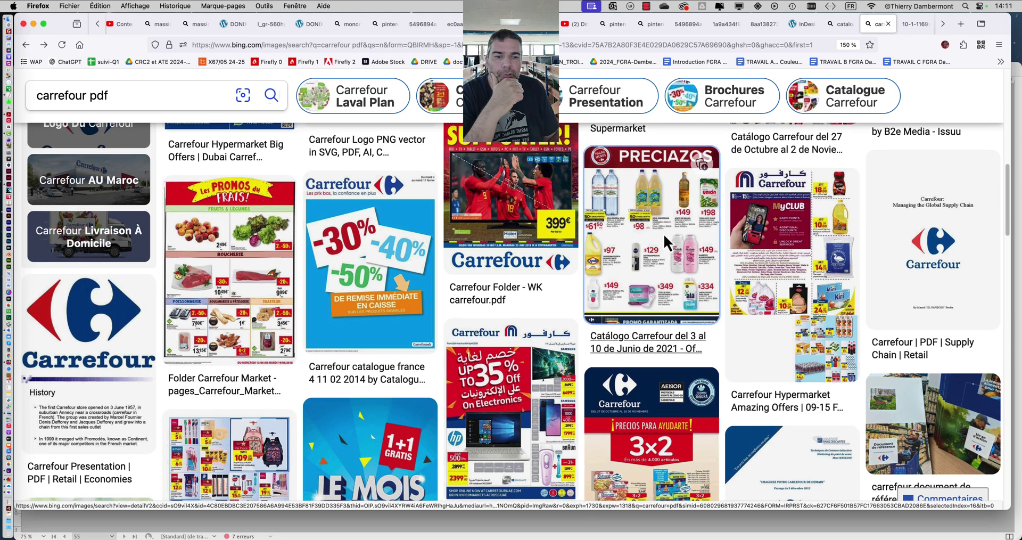
click(663, 234)
click(368, 323)
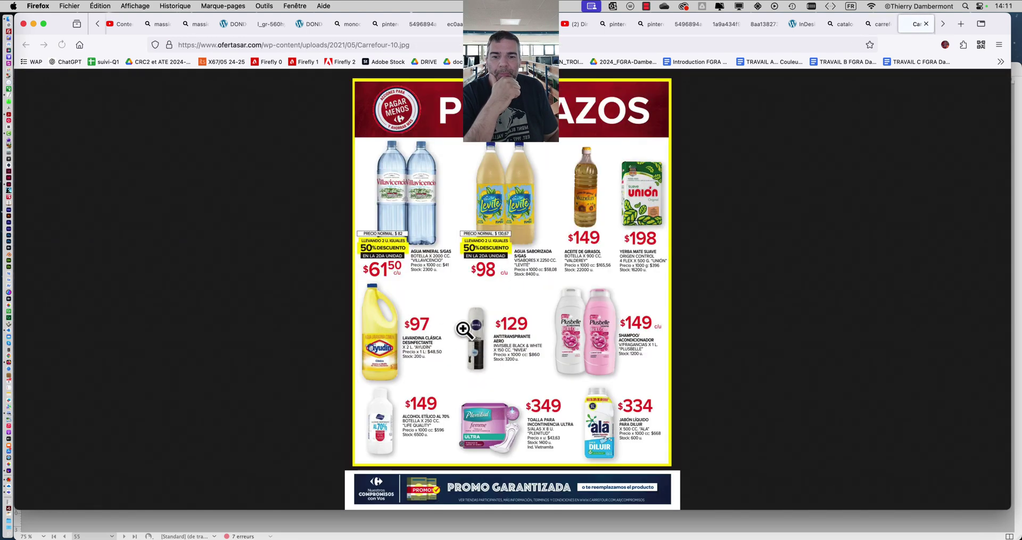
click(891, 26)
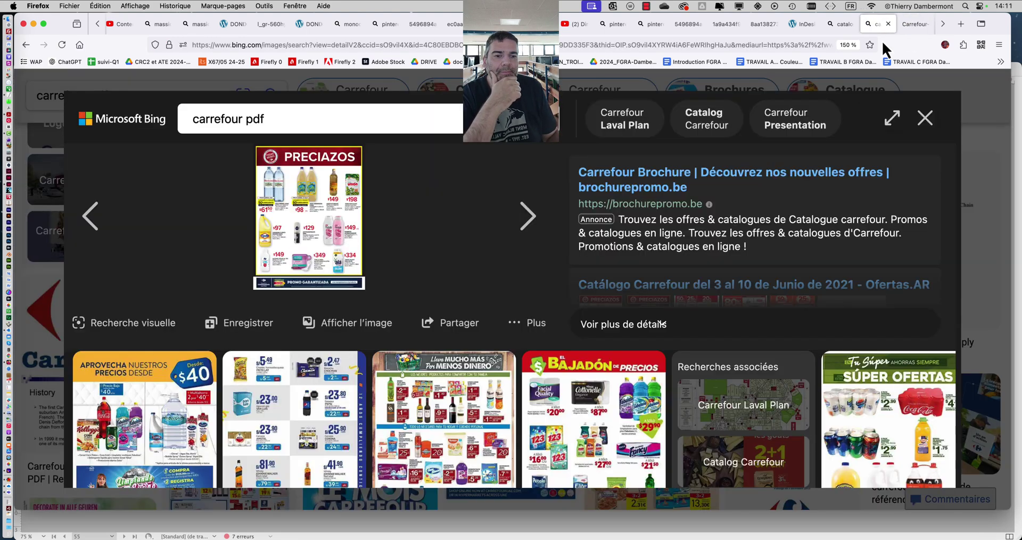
click(923, 118)
scroll(783, 283, down, 5)
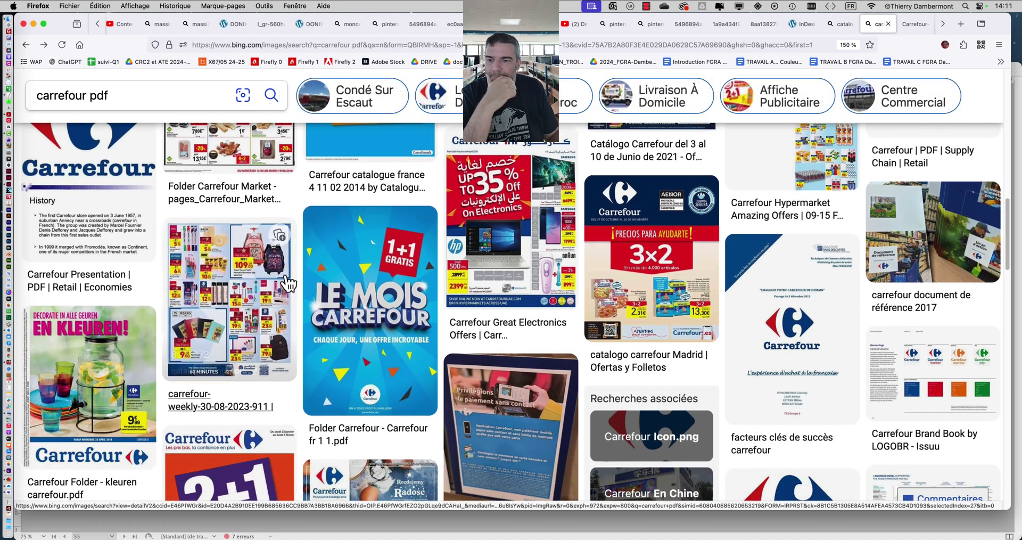
click(288, 282)
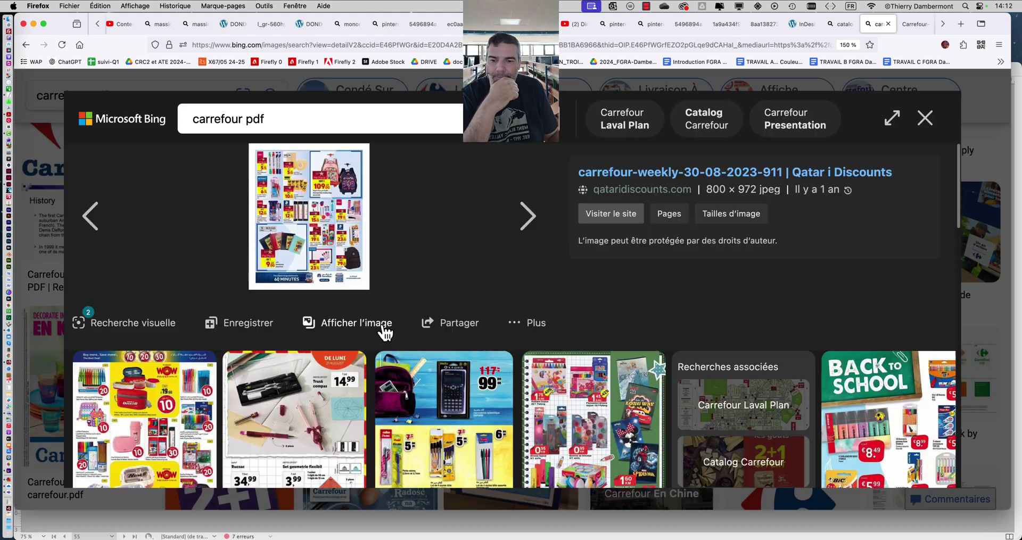
click(380, 324)
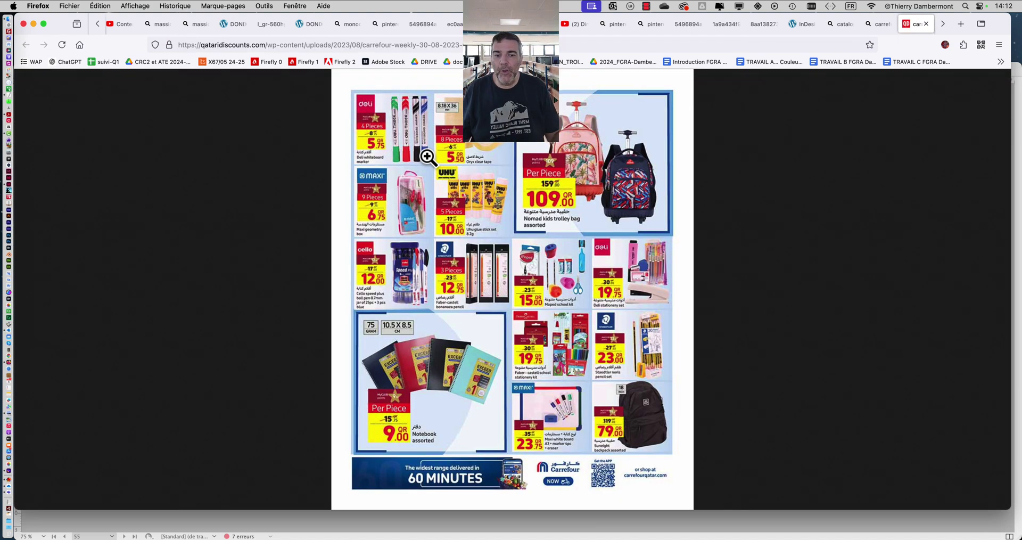